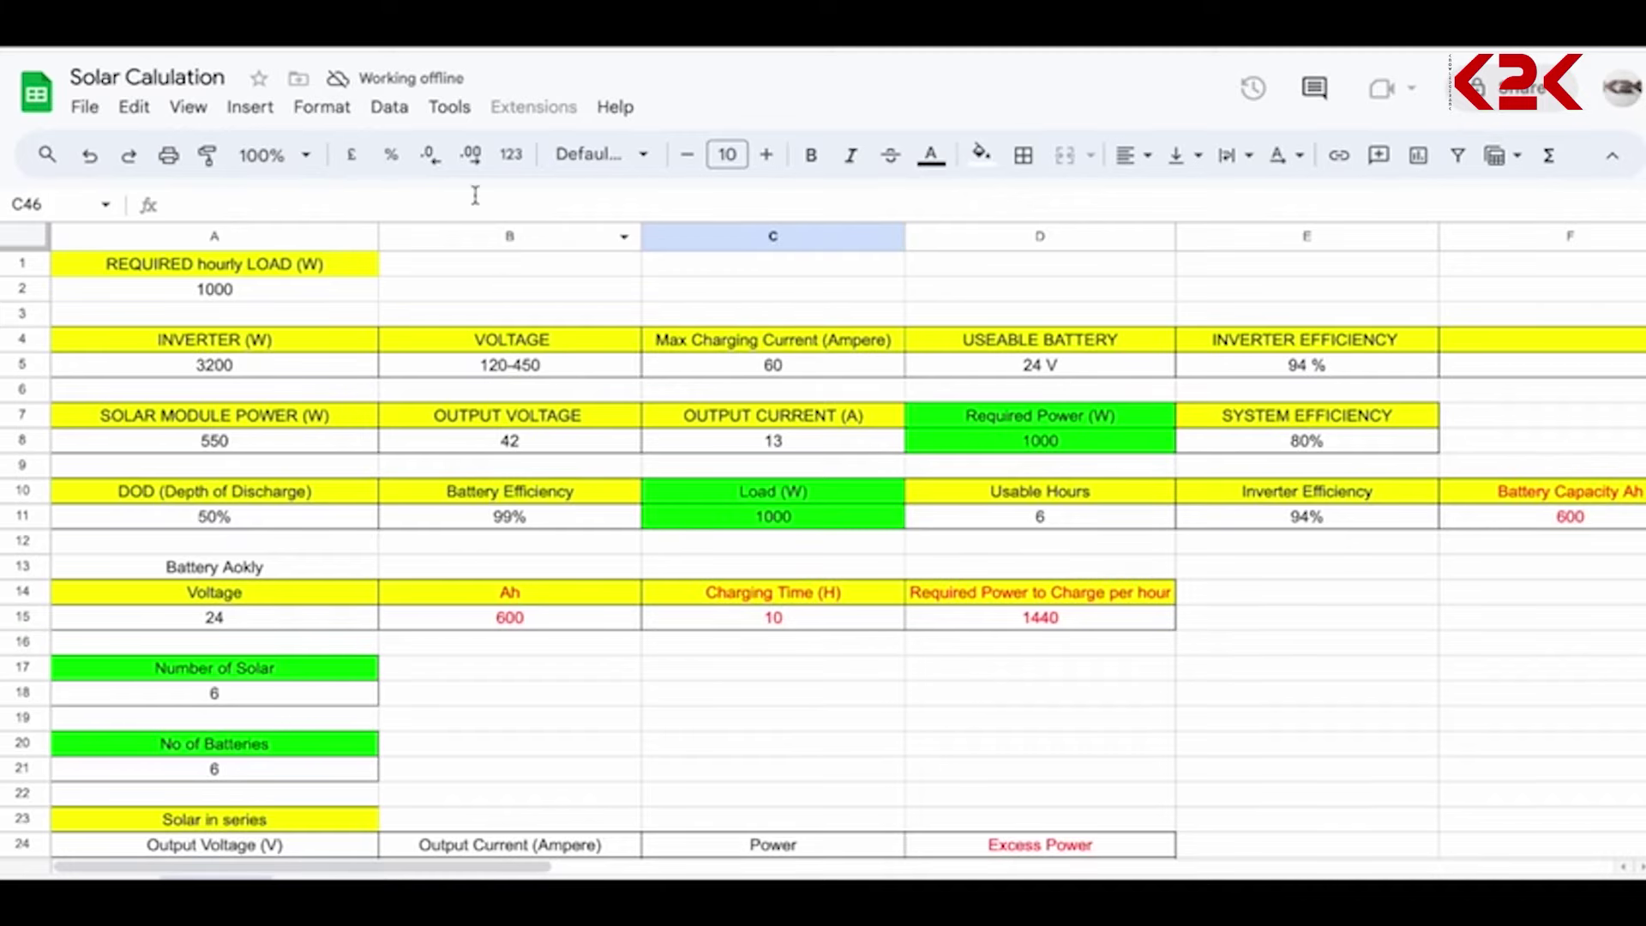
# - Review the required hourly load and the inverter's power, voltage range, maximum charging current and usable battery voltage
pyautogui.click(230, 295)
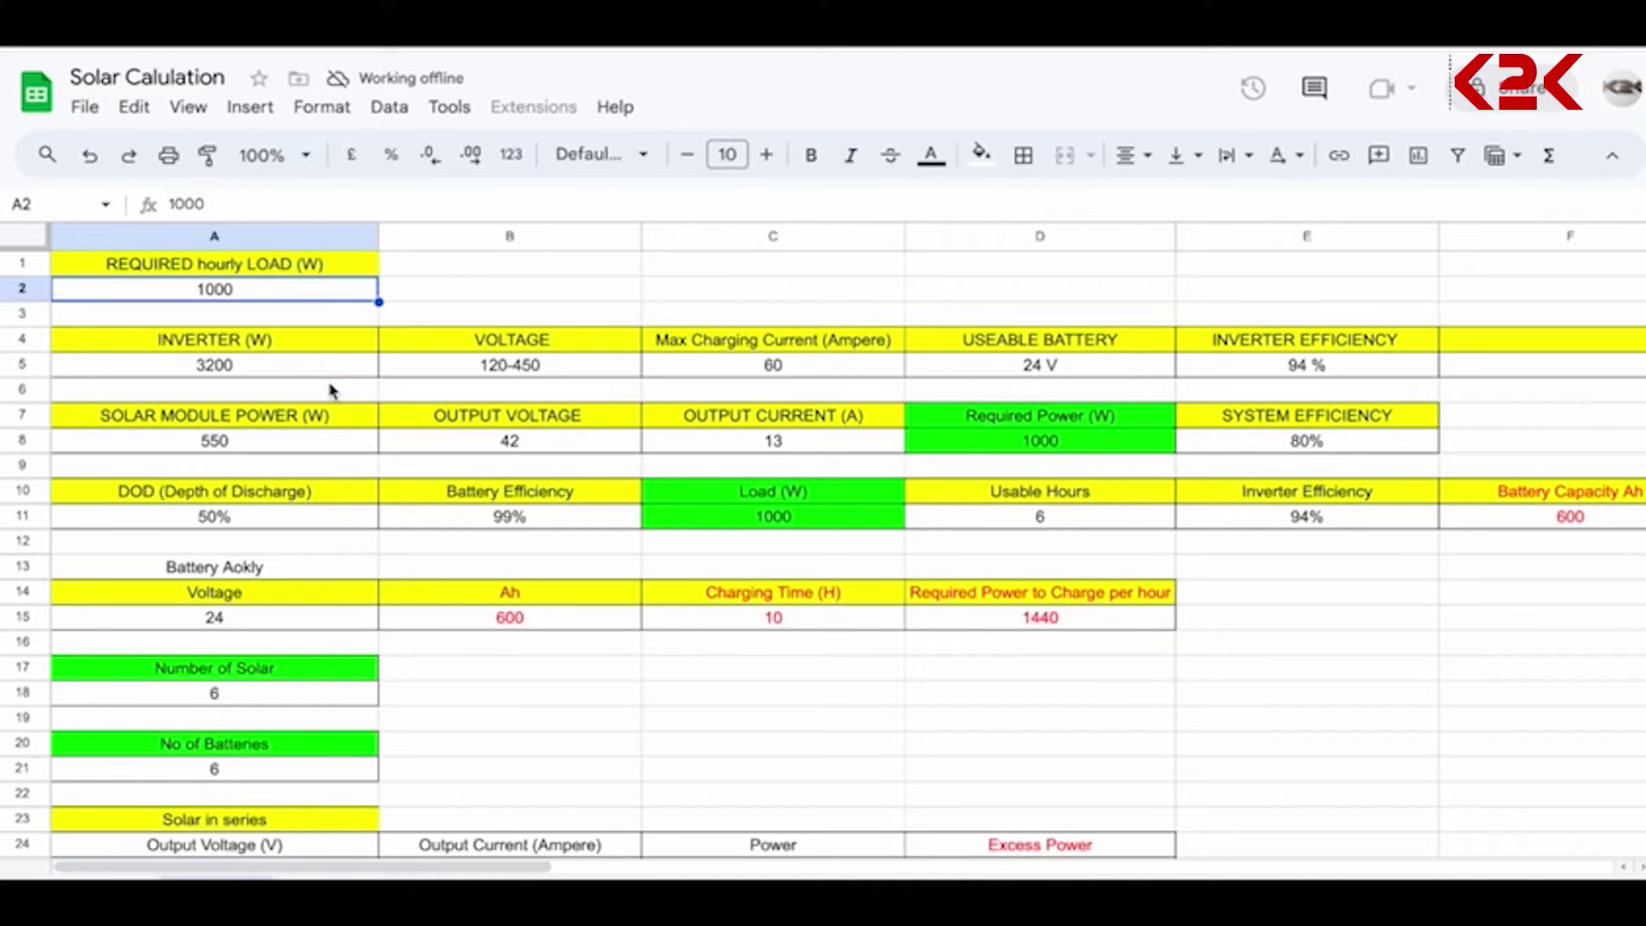
pyautogui.click(224, 374)
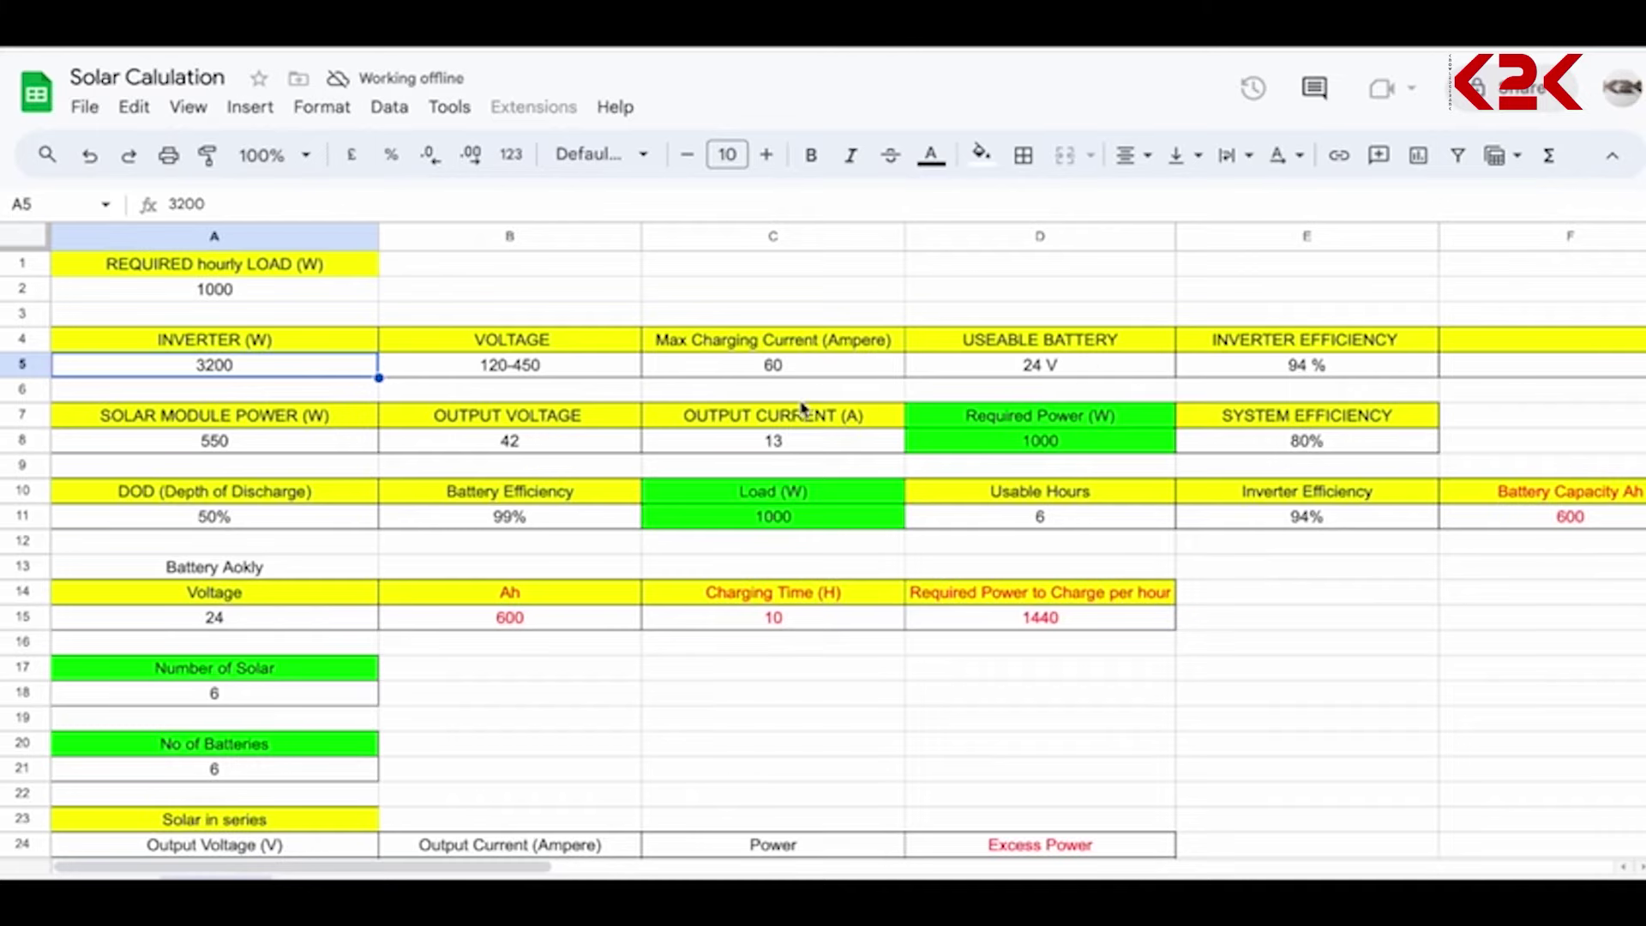
pyautogui.click(540, 373)
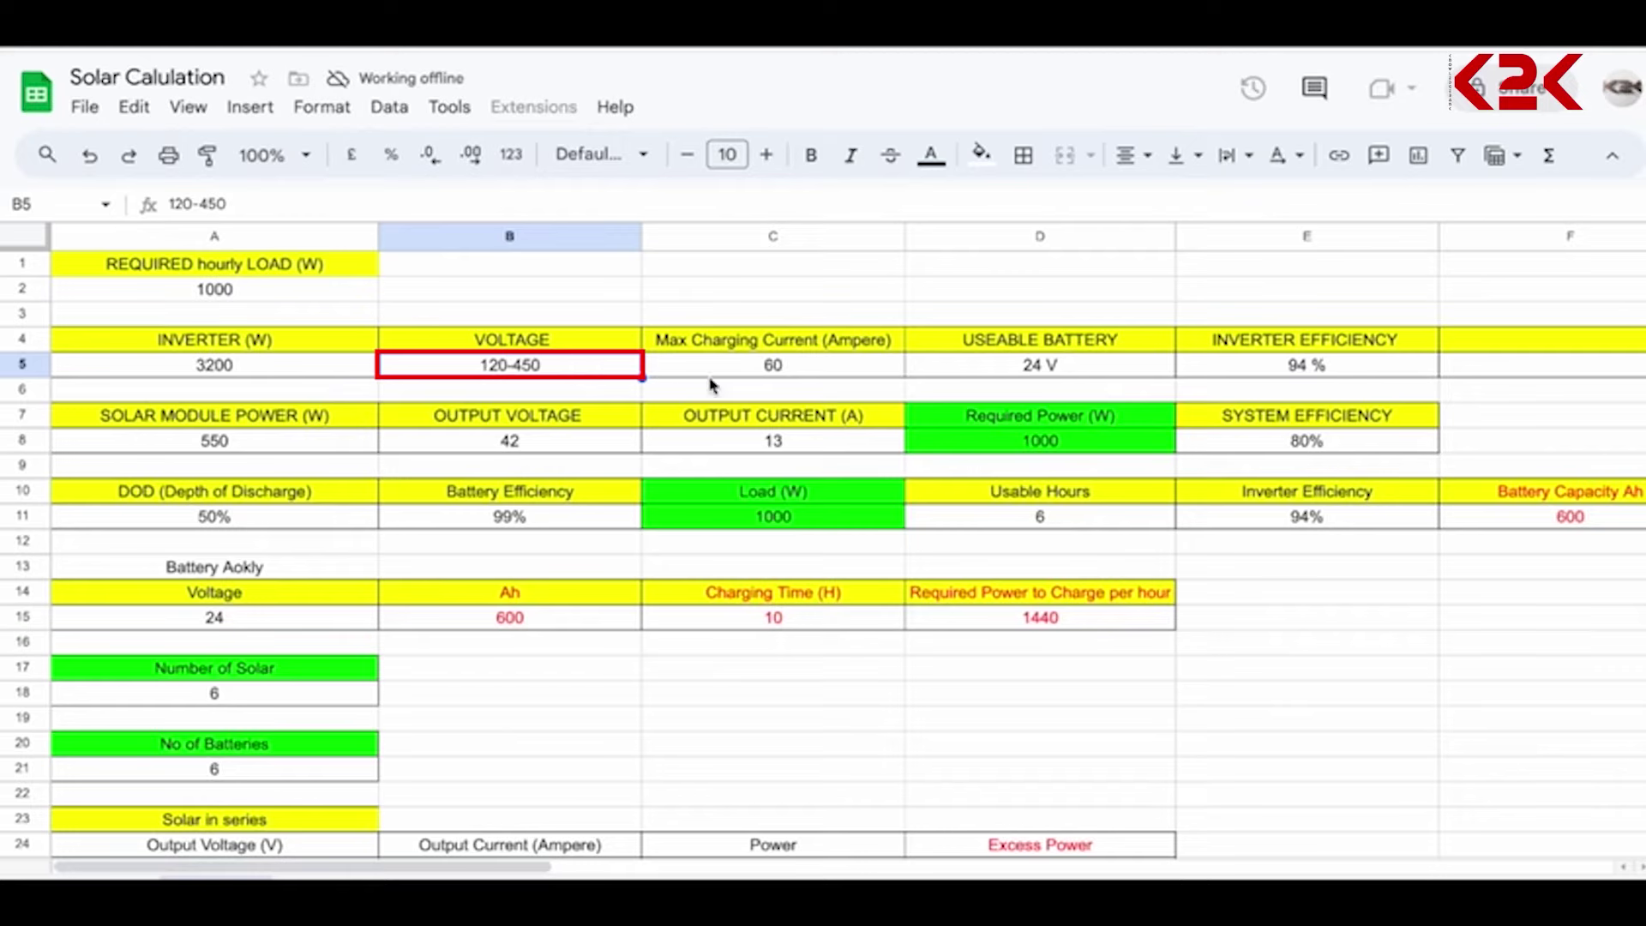
pyautogui.click(743, 374)
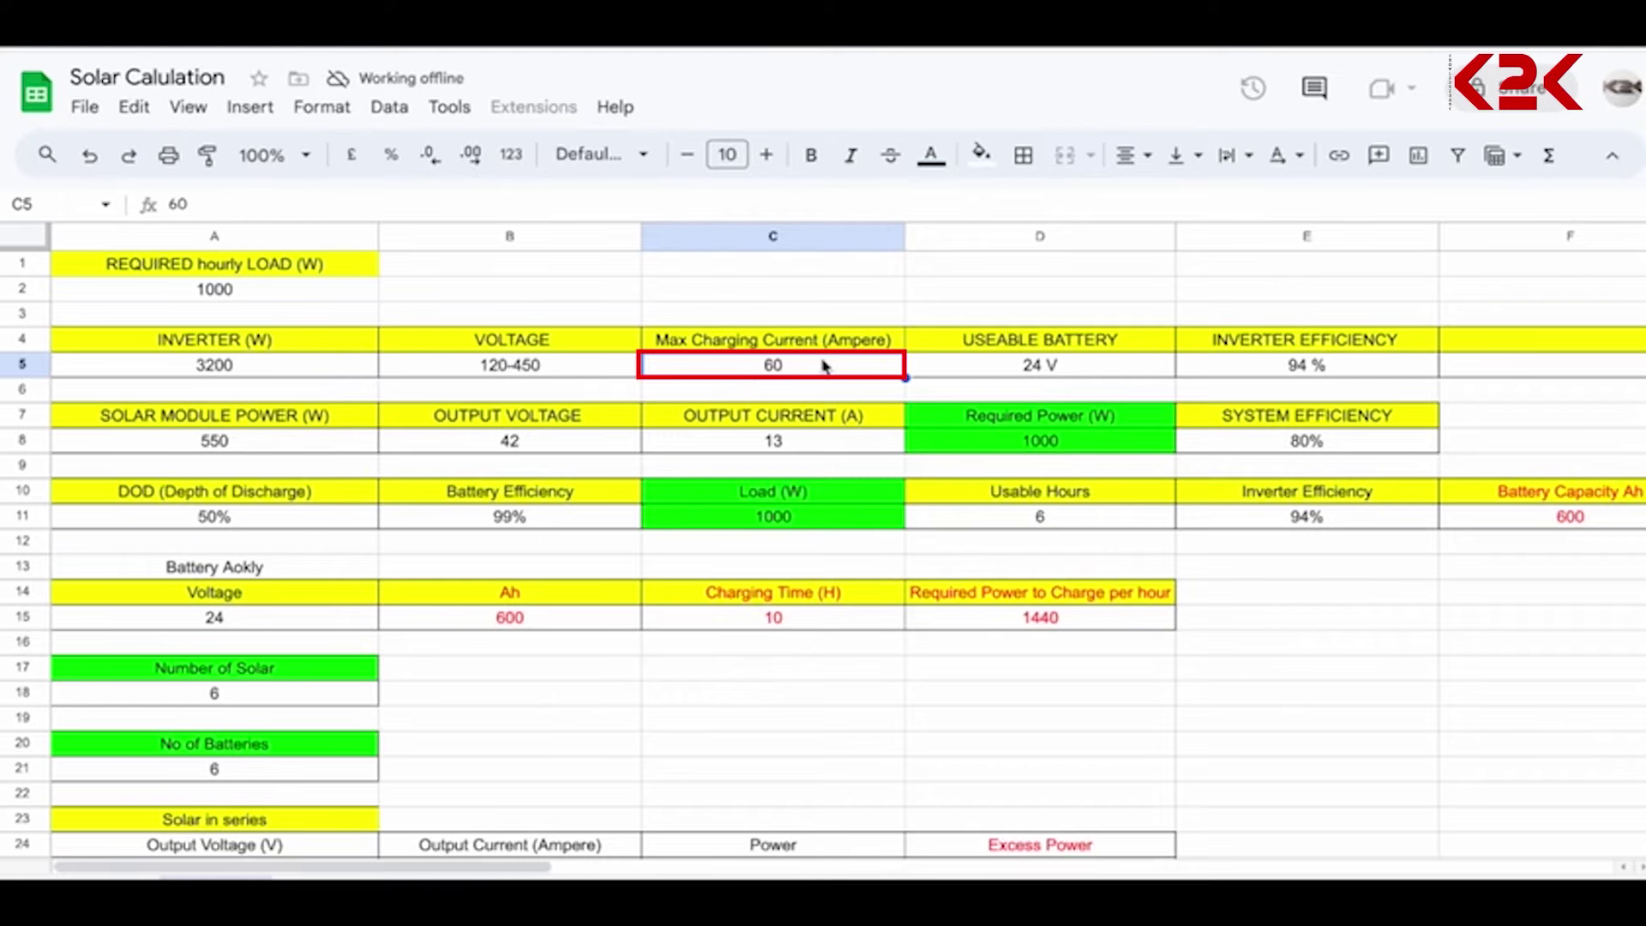
pyautogui.click(980, 370)
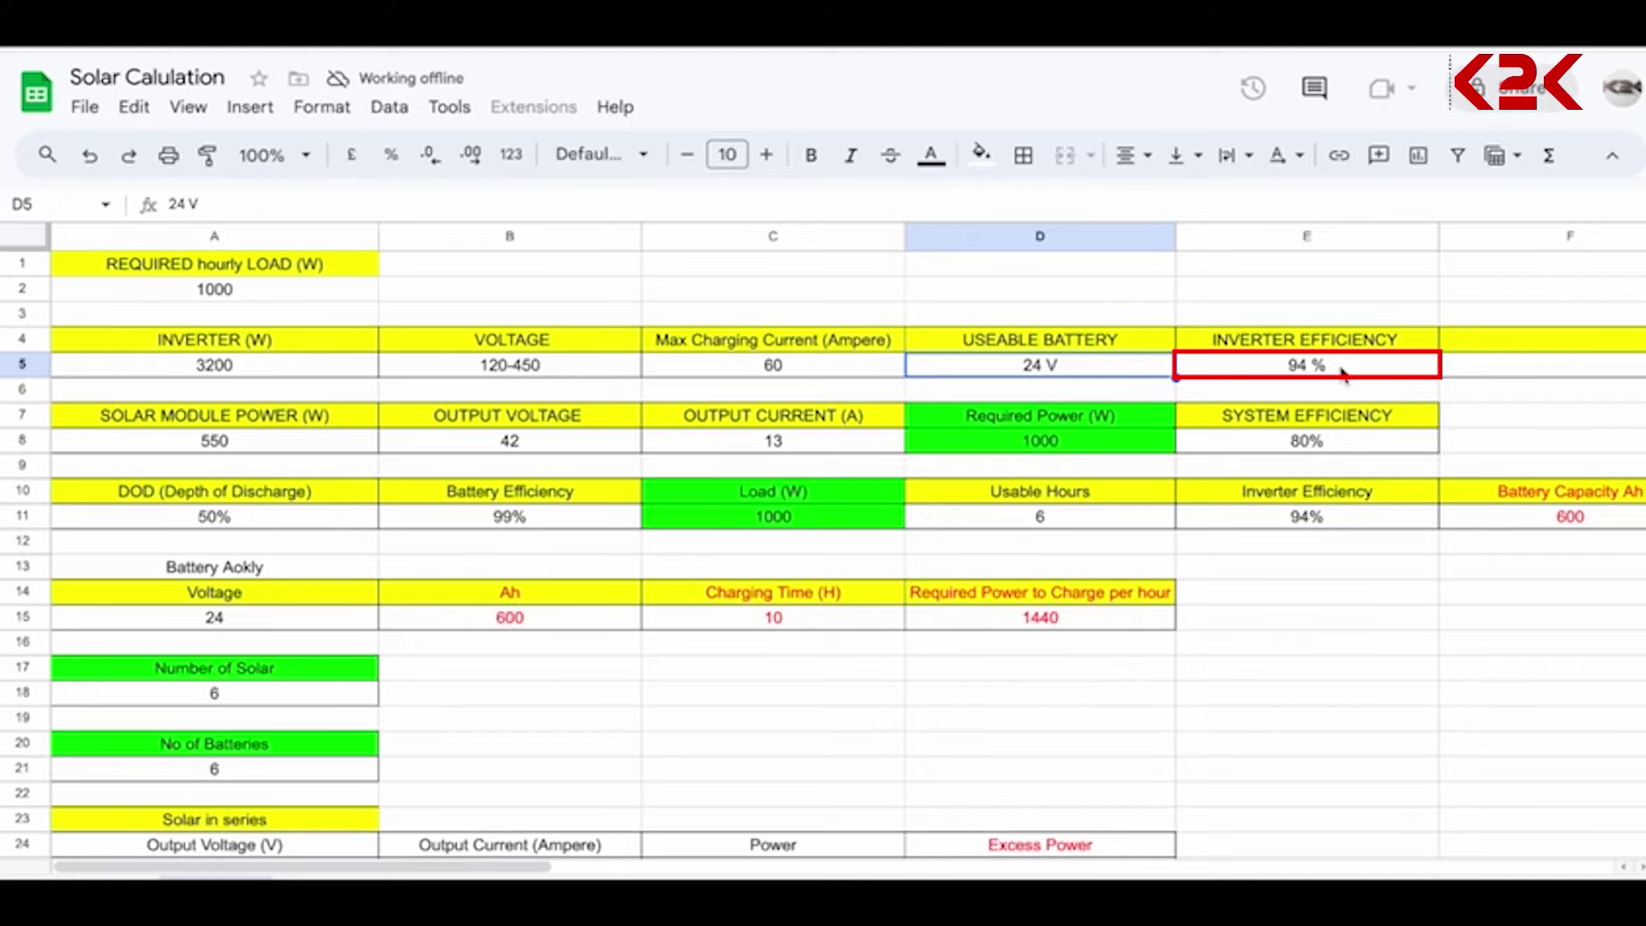
# - Examine the inverter and controller, load and solar blocks in the system diagram below the tables
pyautogui.scroll(-3, 623, 592)
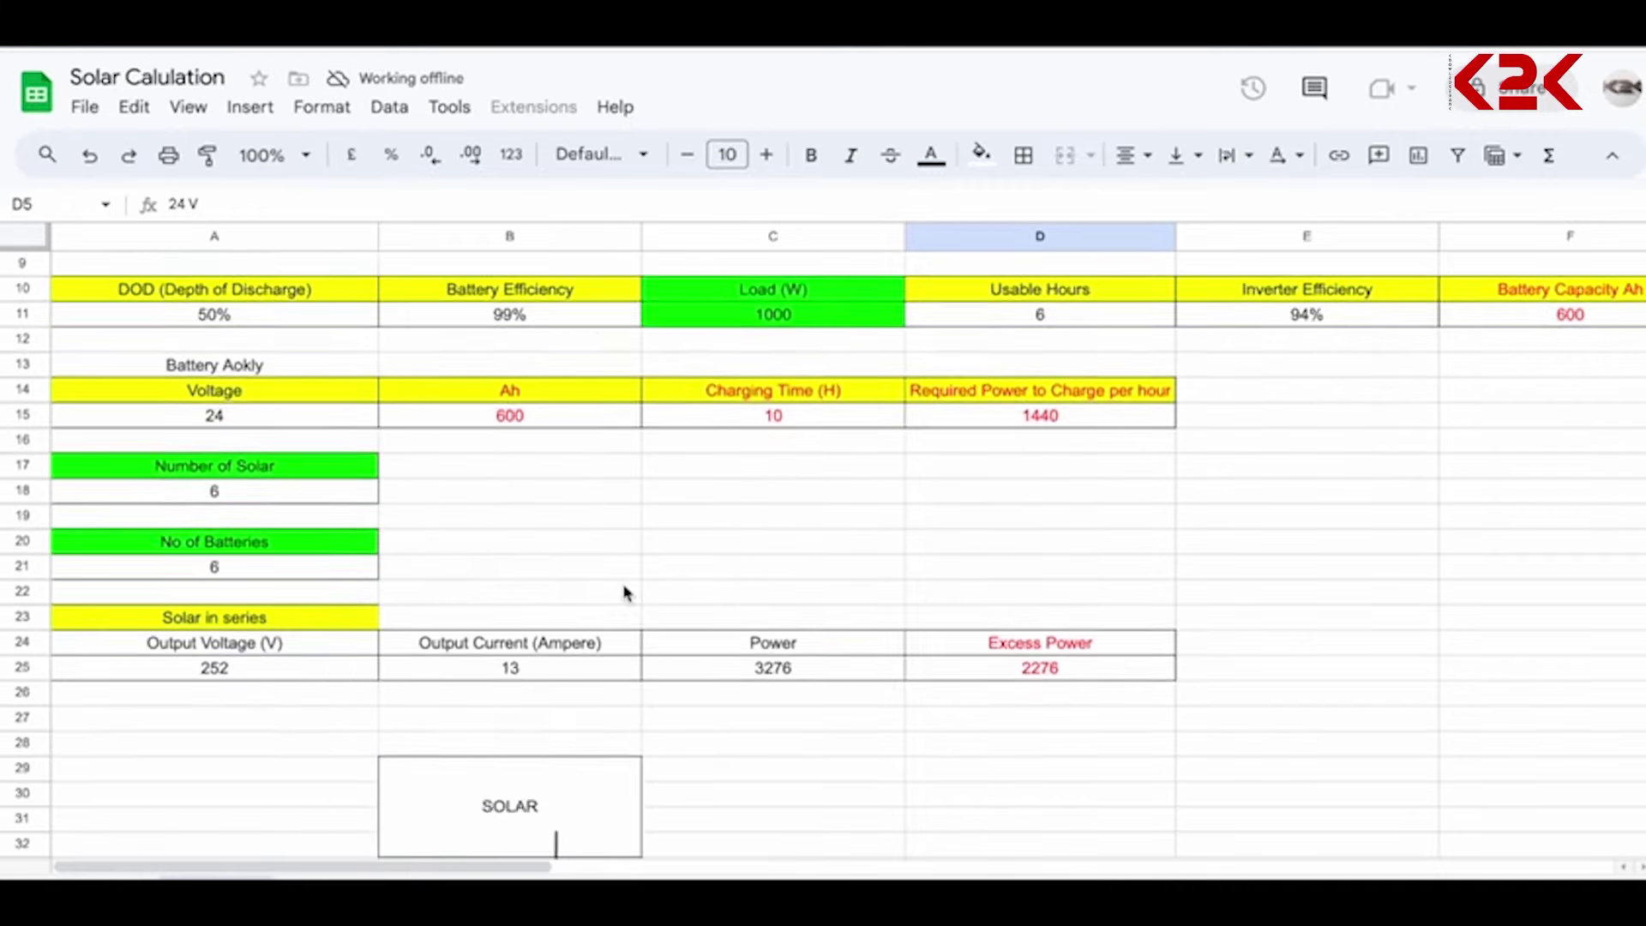
pyautogui.scroll(-5, 624, 591)
pyautogui.click(474, 612)
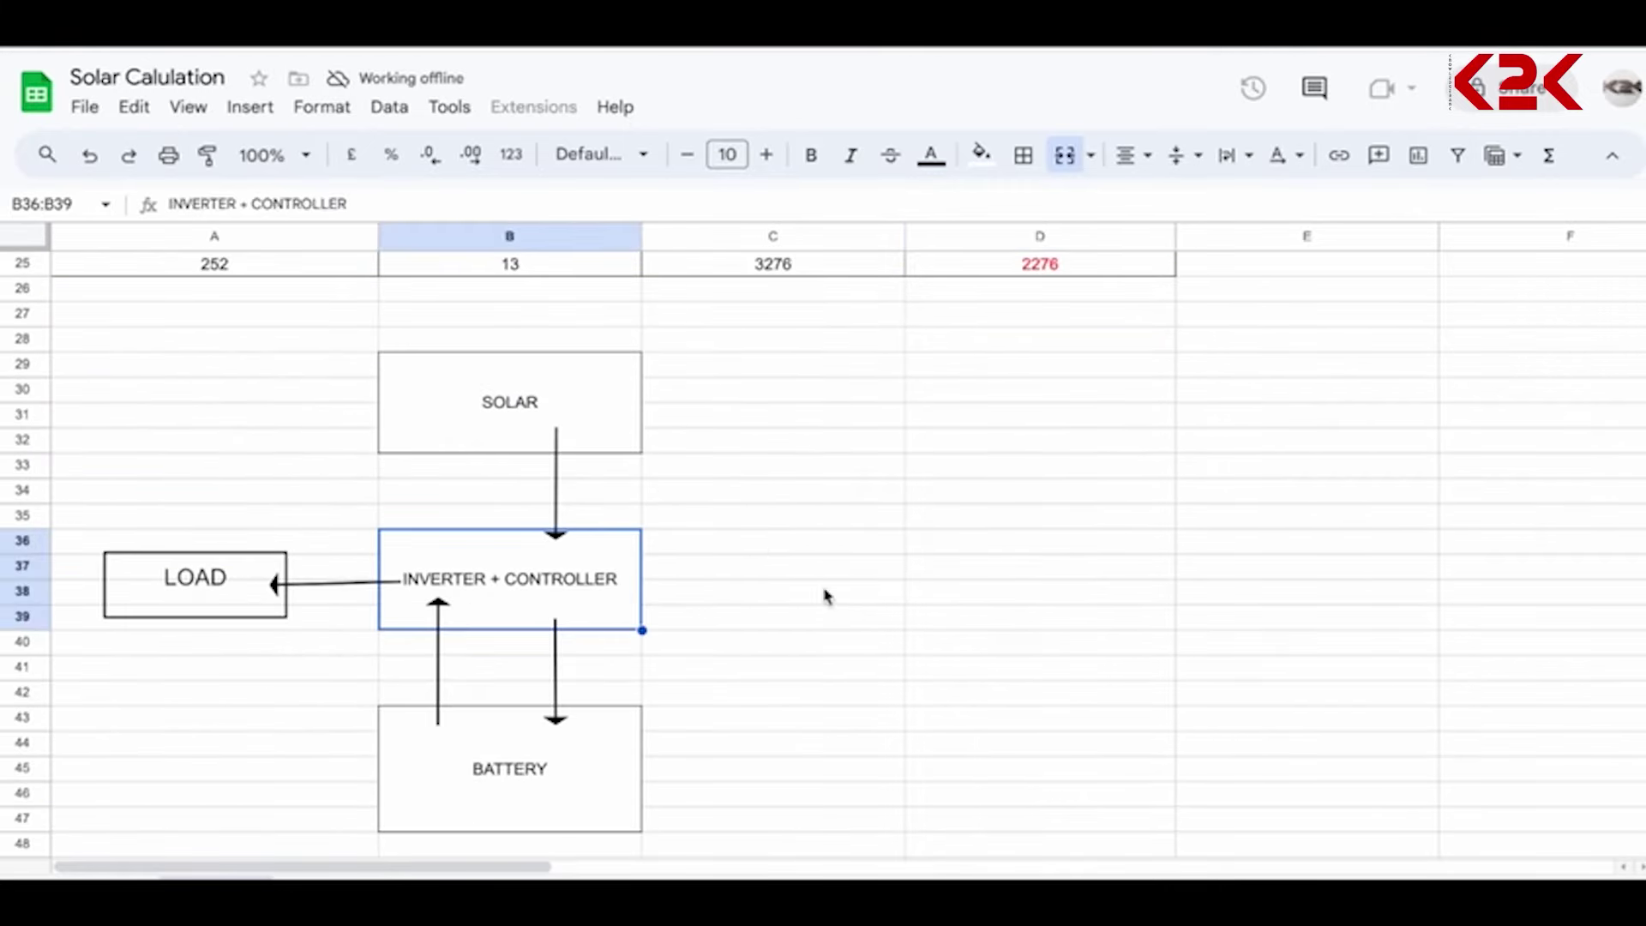
pyautogui.click(228, 576)
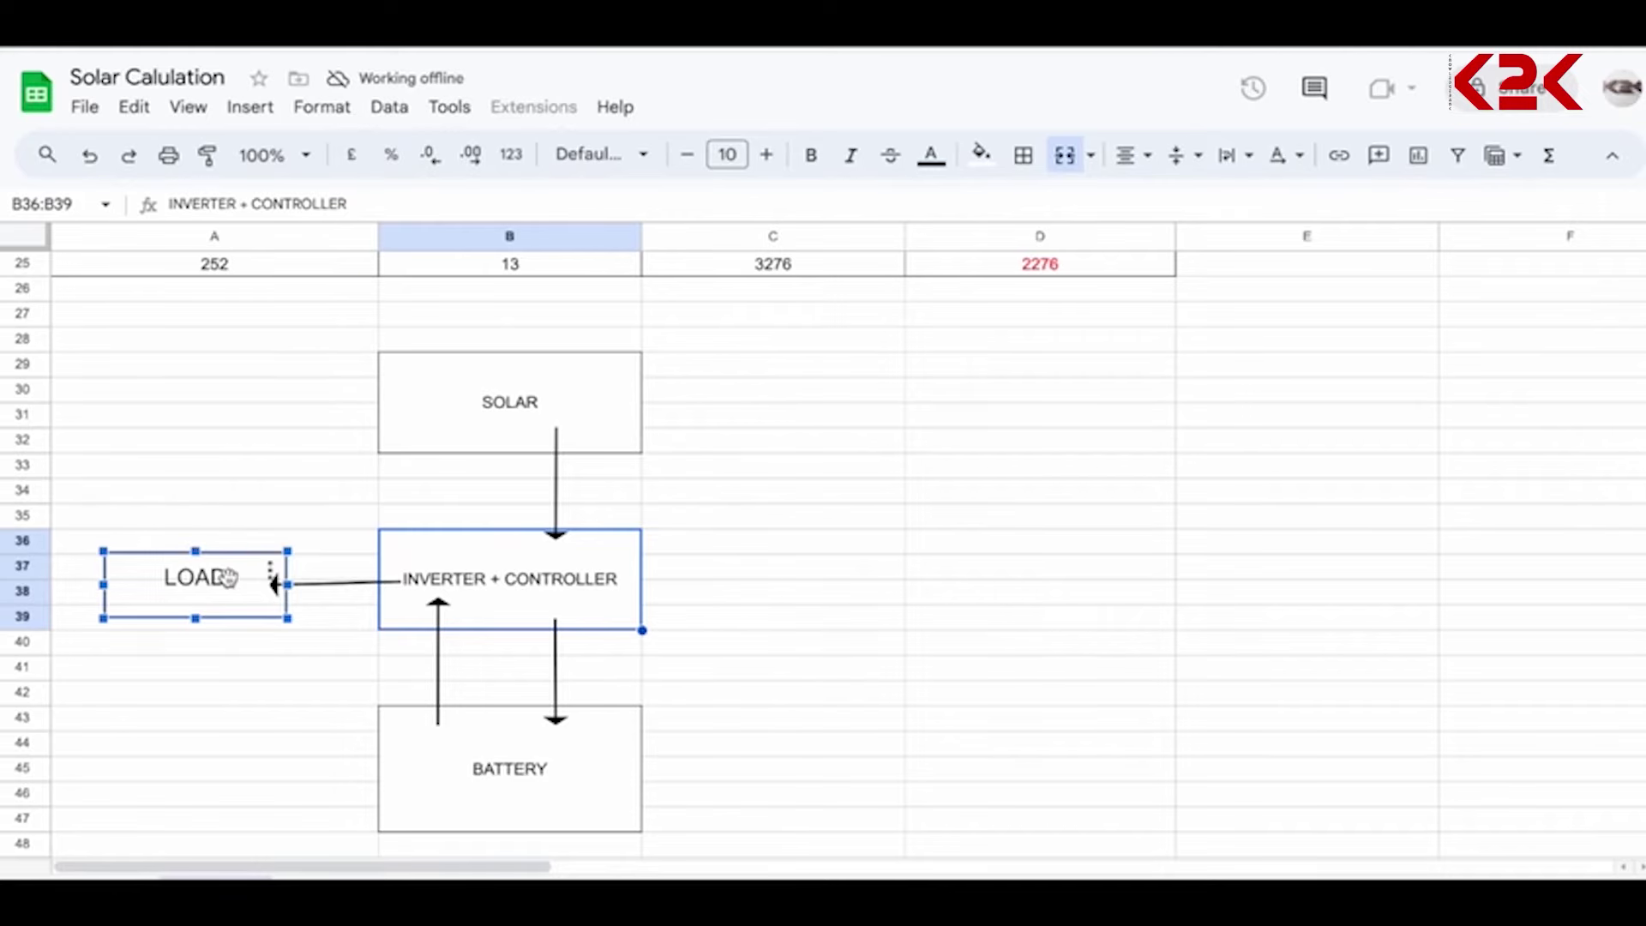
pyautogui.click(532, 425)
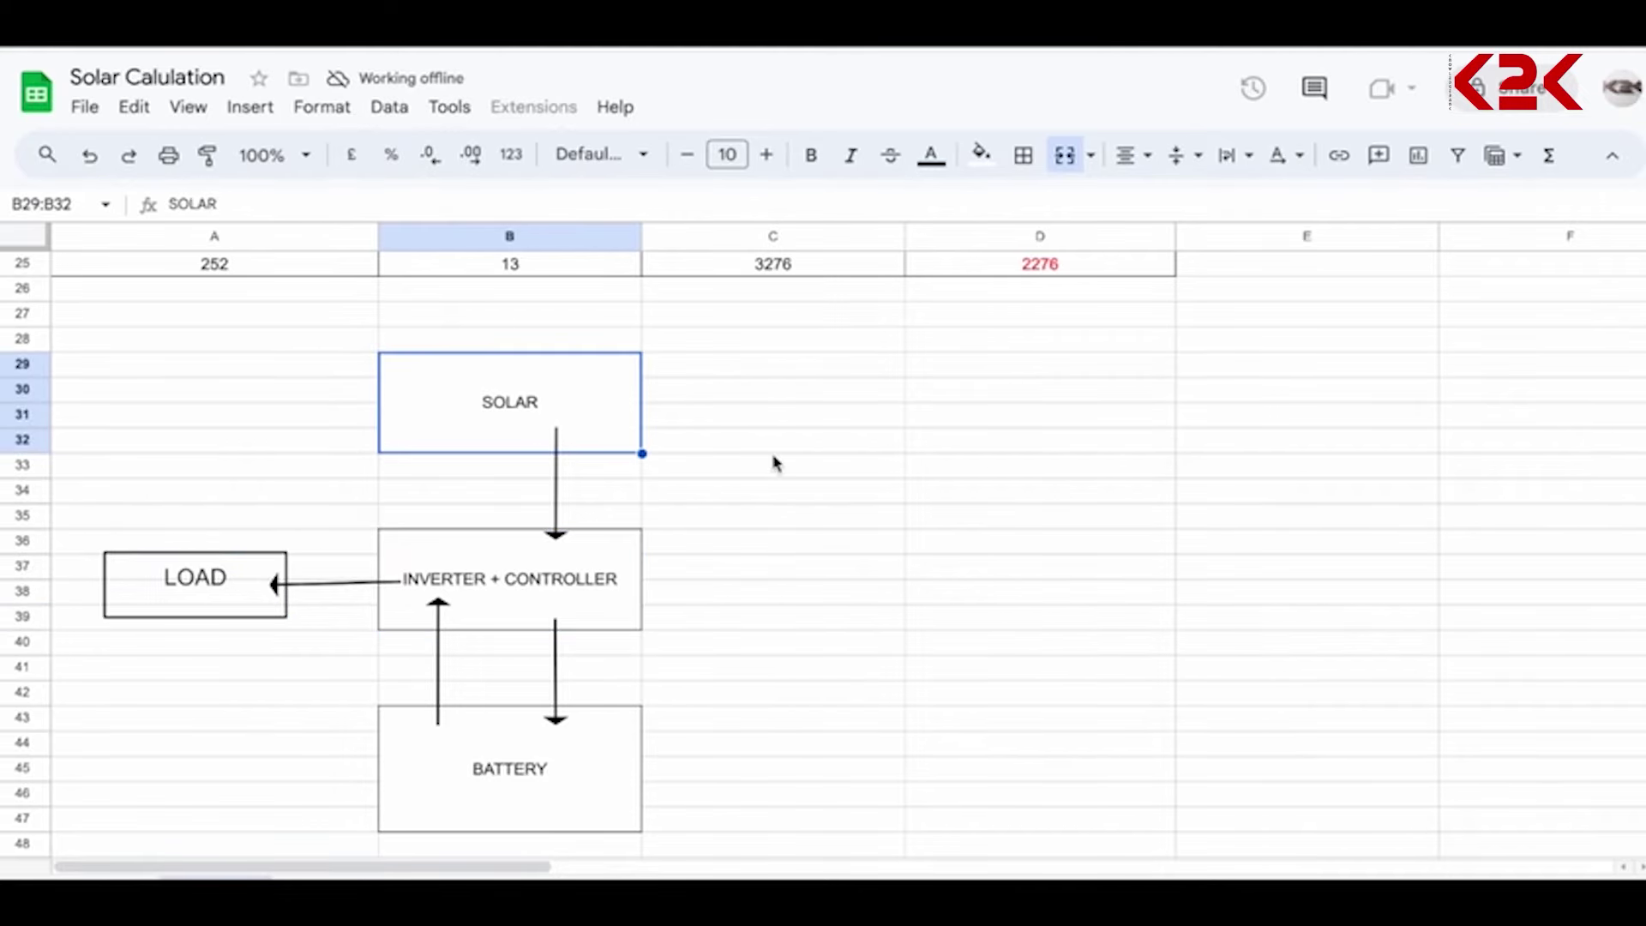
pyautogui.scroll(3, 776, 463)
pyautogui.scroll(5, 774, 463)
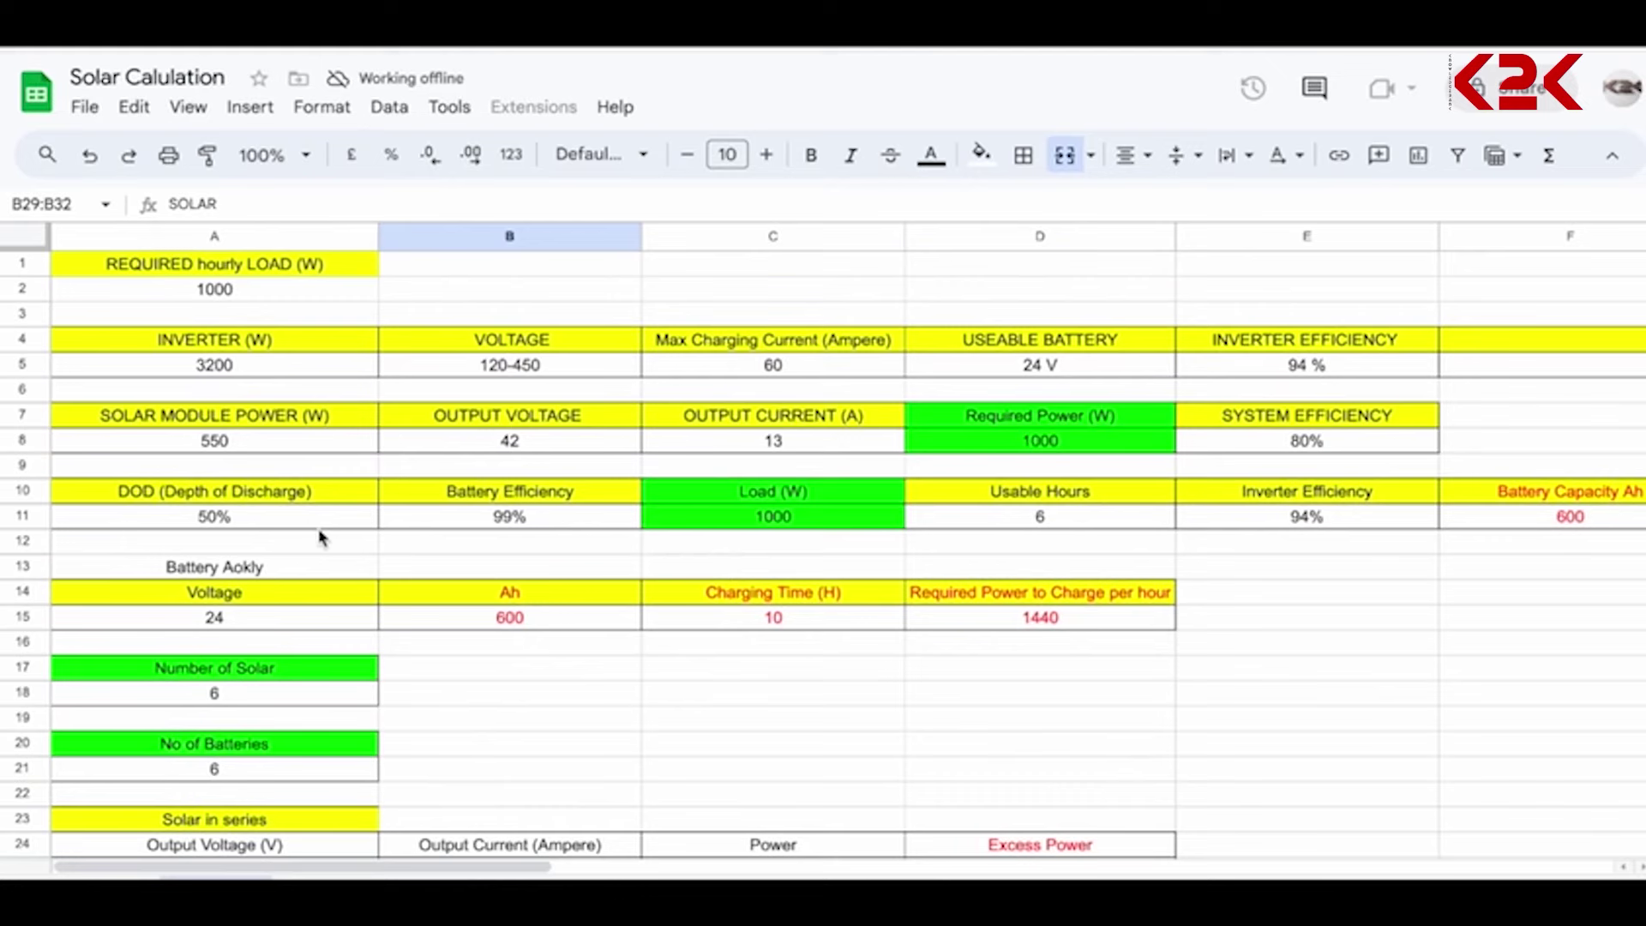
# - Review the solar module's power and output voltage, the required power and the system efficiency in rows 7 and 8
pyautogui.click(292, 448)
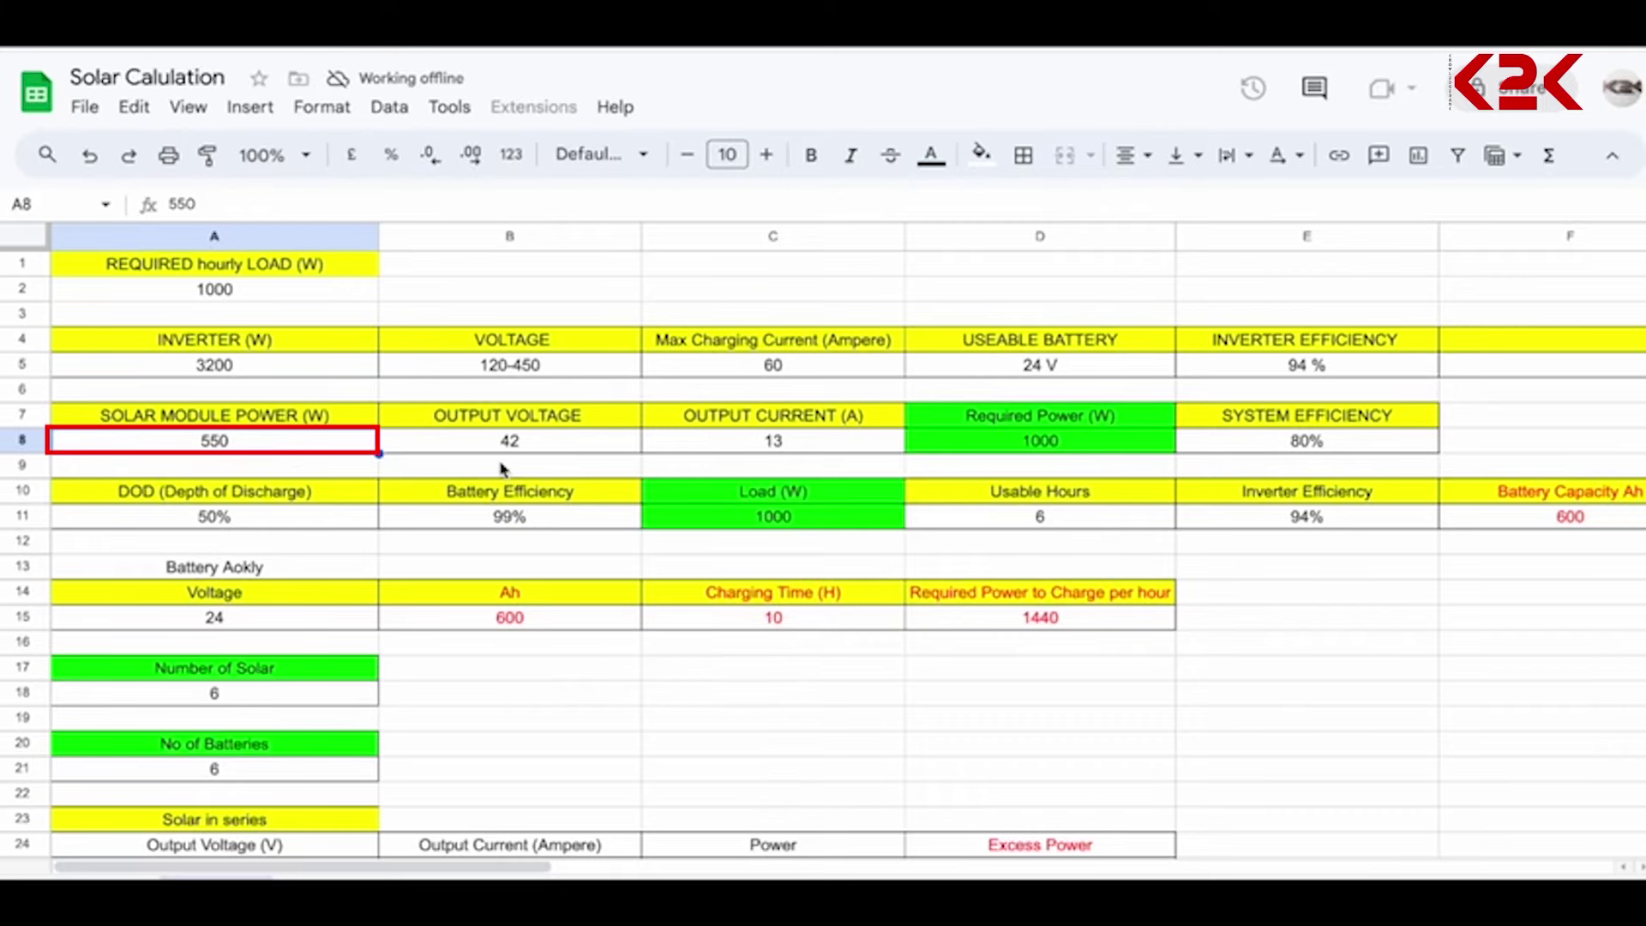
pyautogui.click(553, 449)
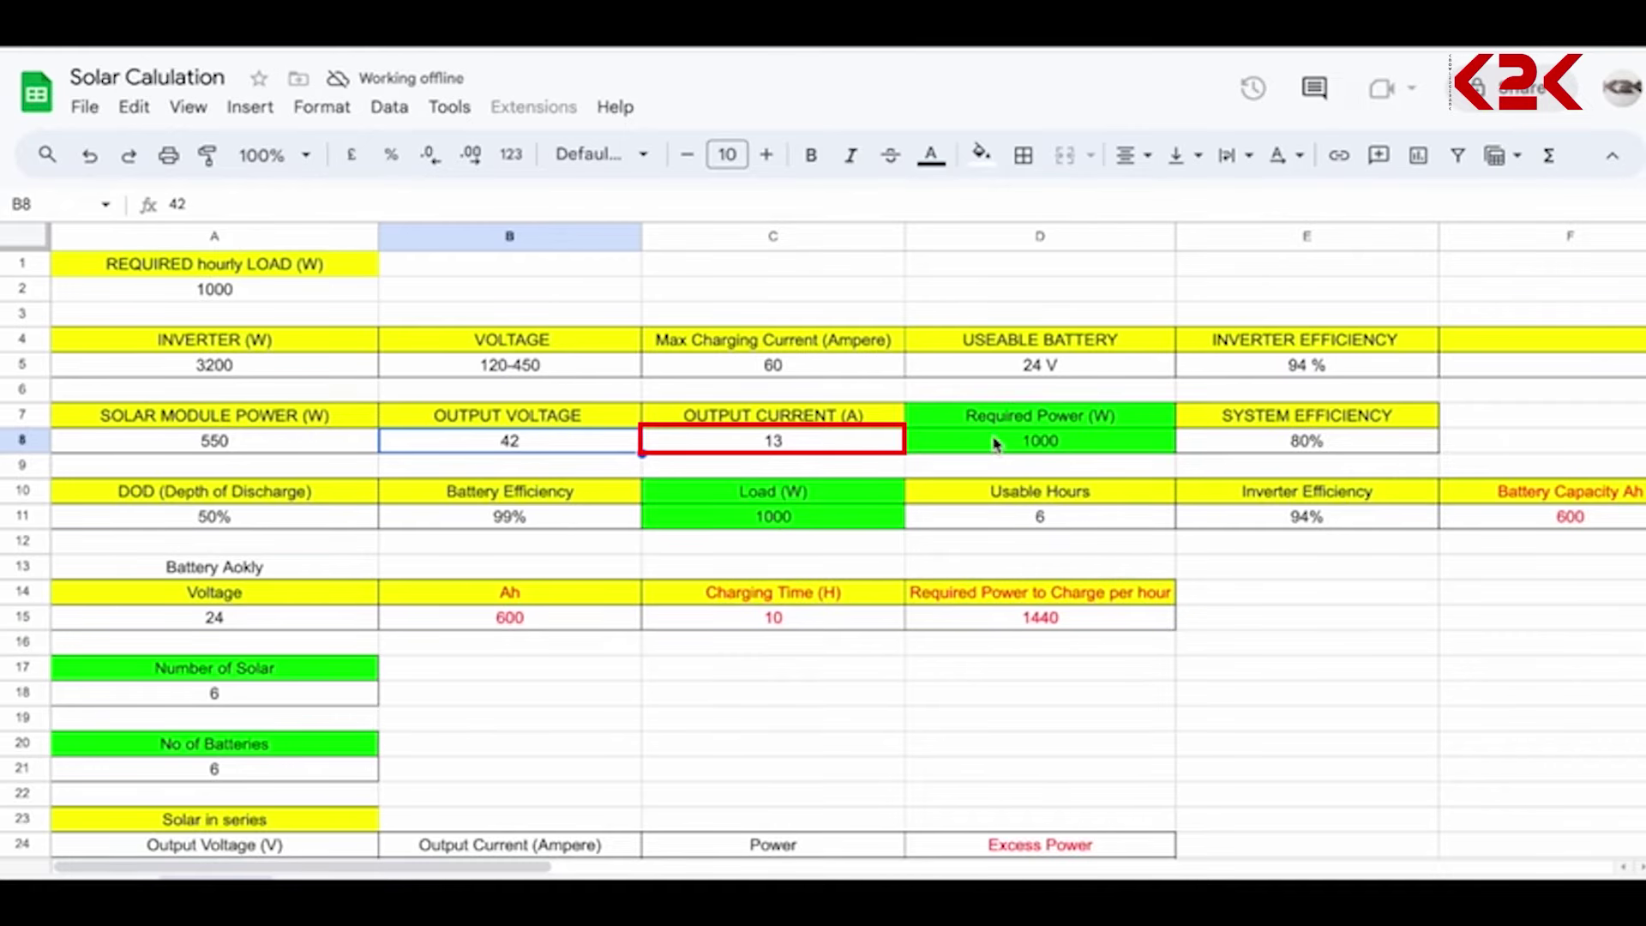
pyautogui.click(1039, 444)
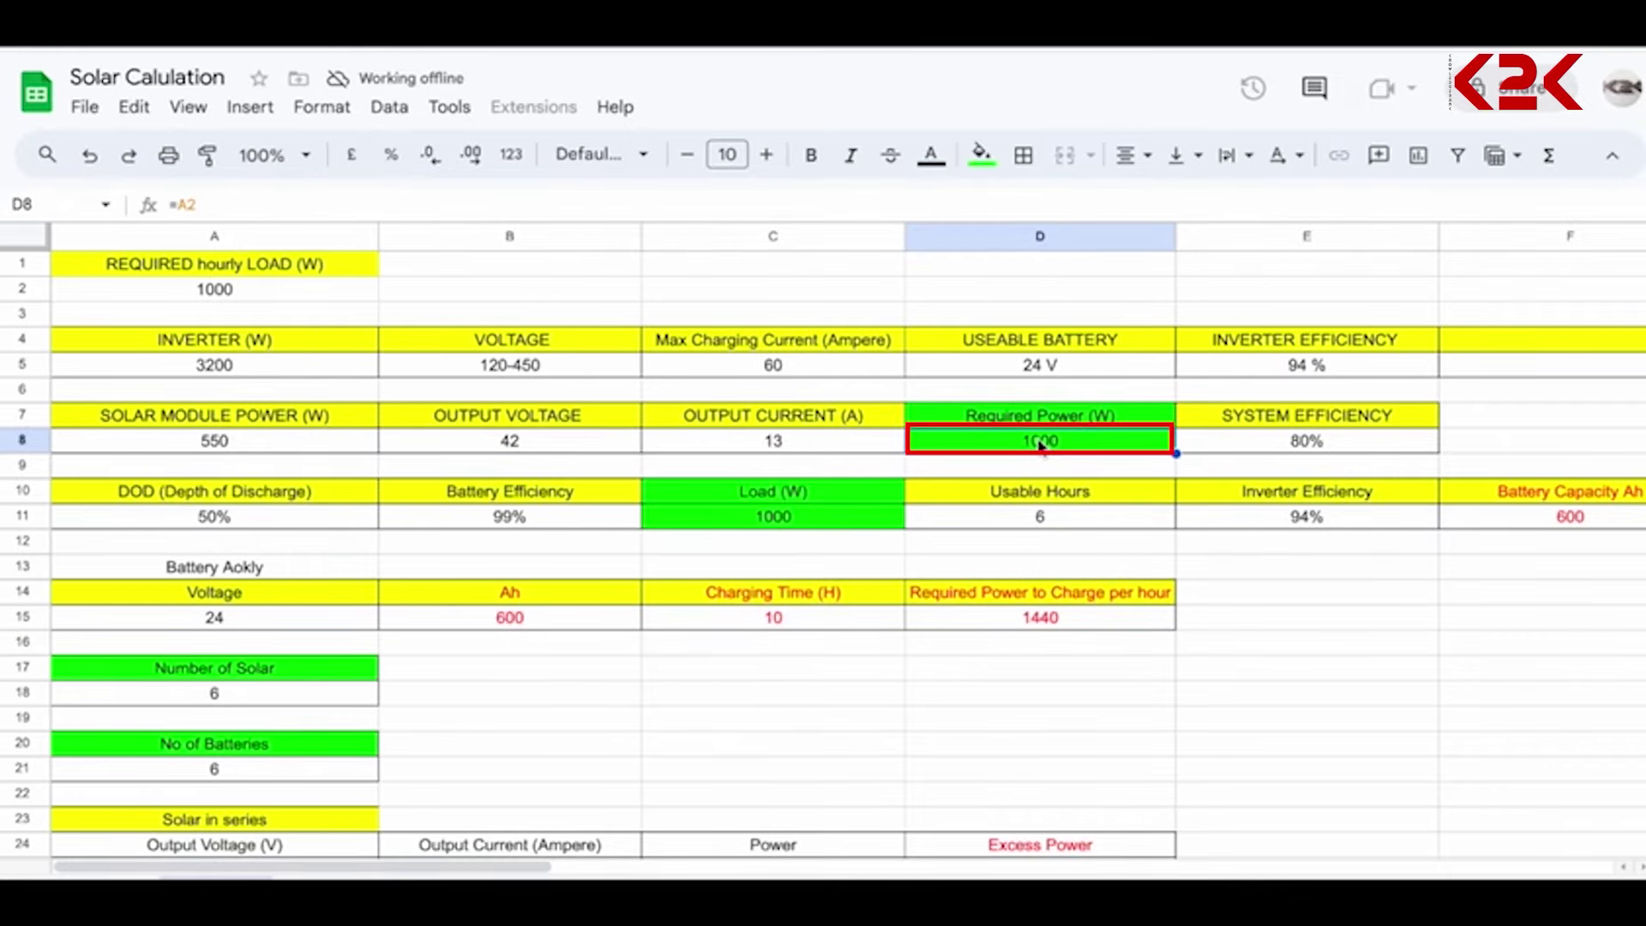
pyautogui.click(1033, 417)
pyautogui.moveTo(1033, 417); pyautogui.dragTo(1031, 445)
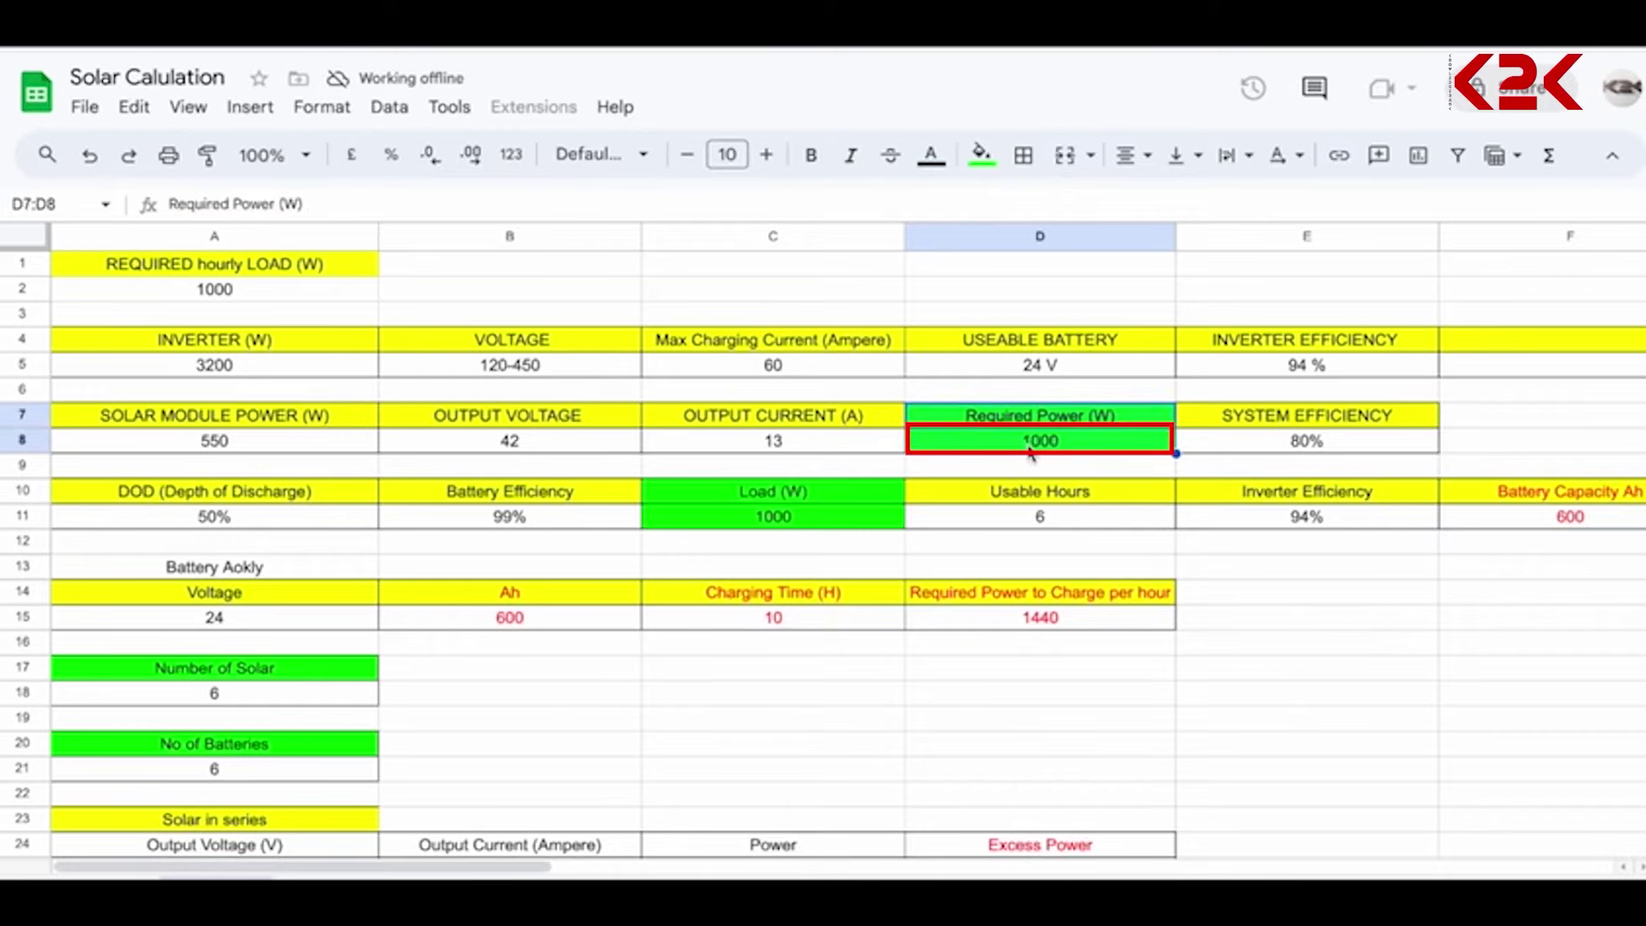
pyautogui.click(1285, 427)
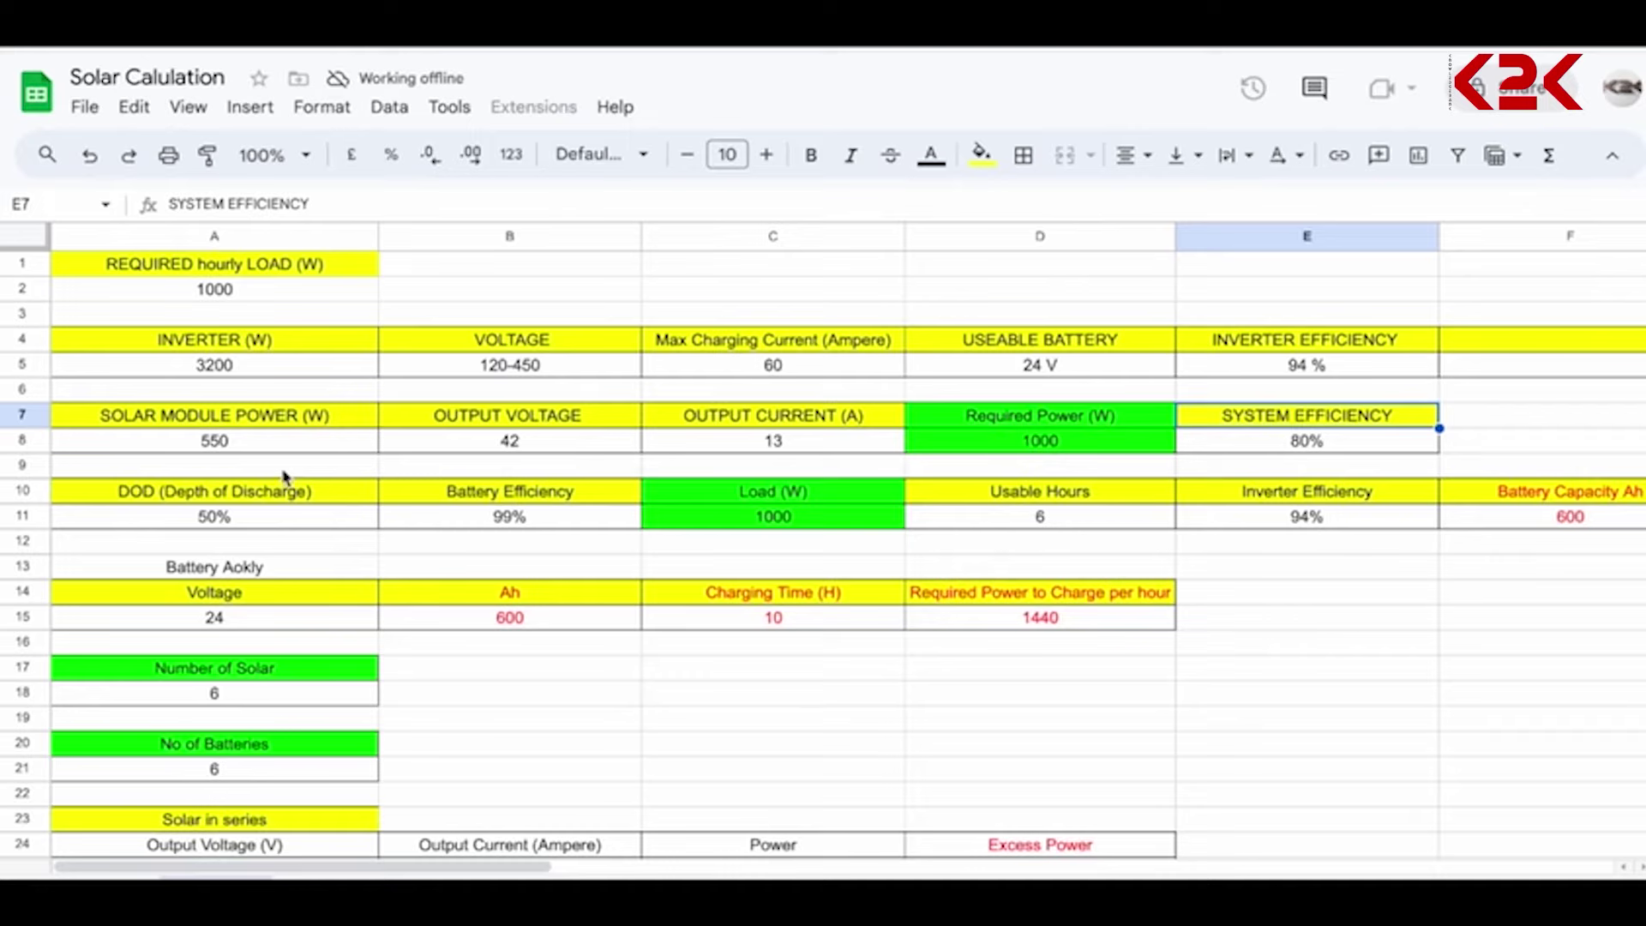
pyautogui.click(292, 444)
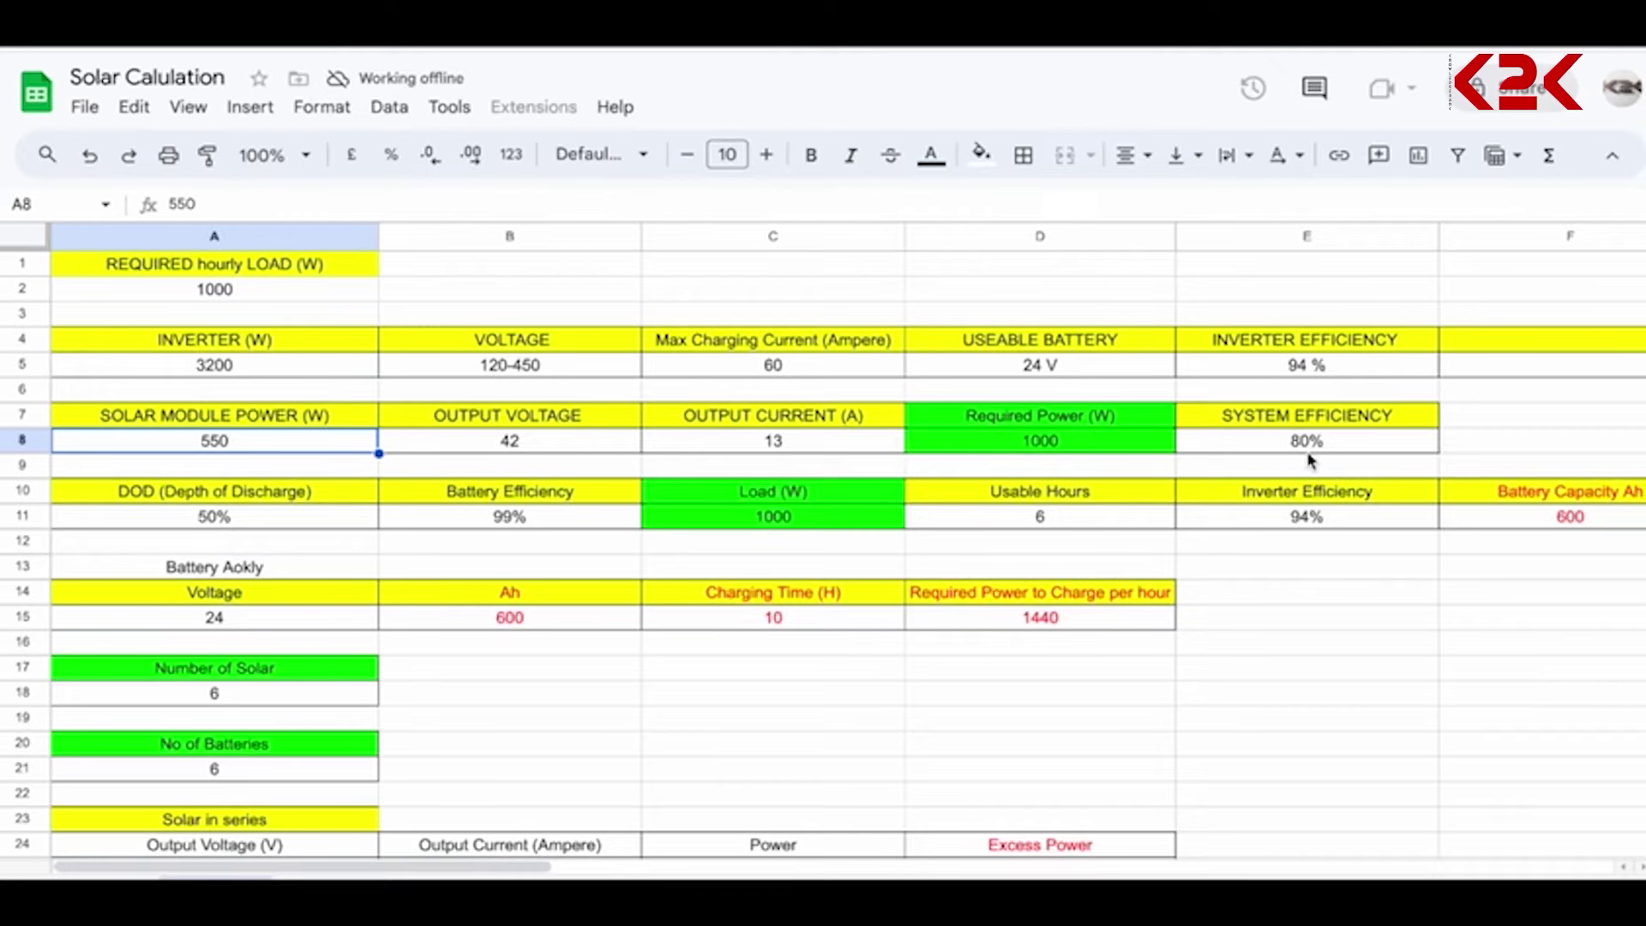
pyautogui.click(1335, 448)
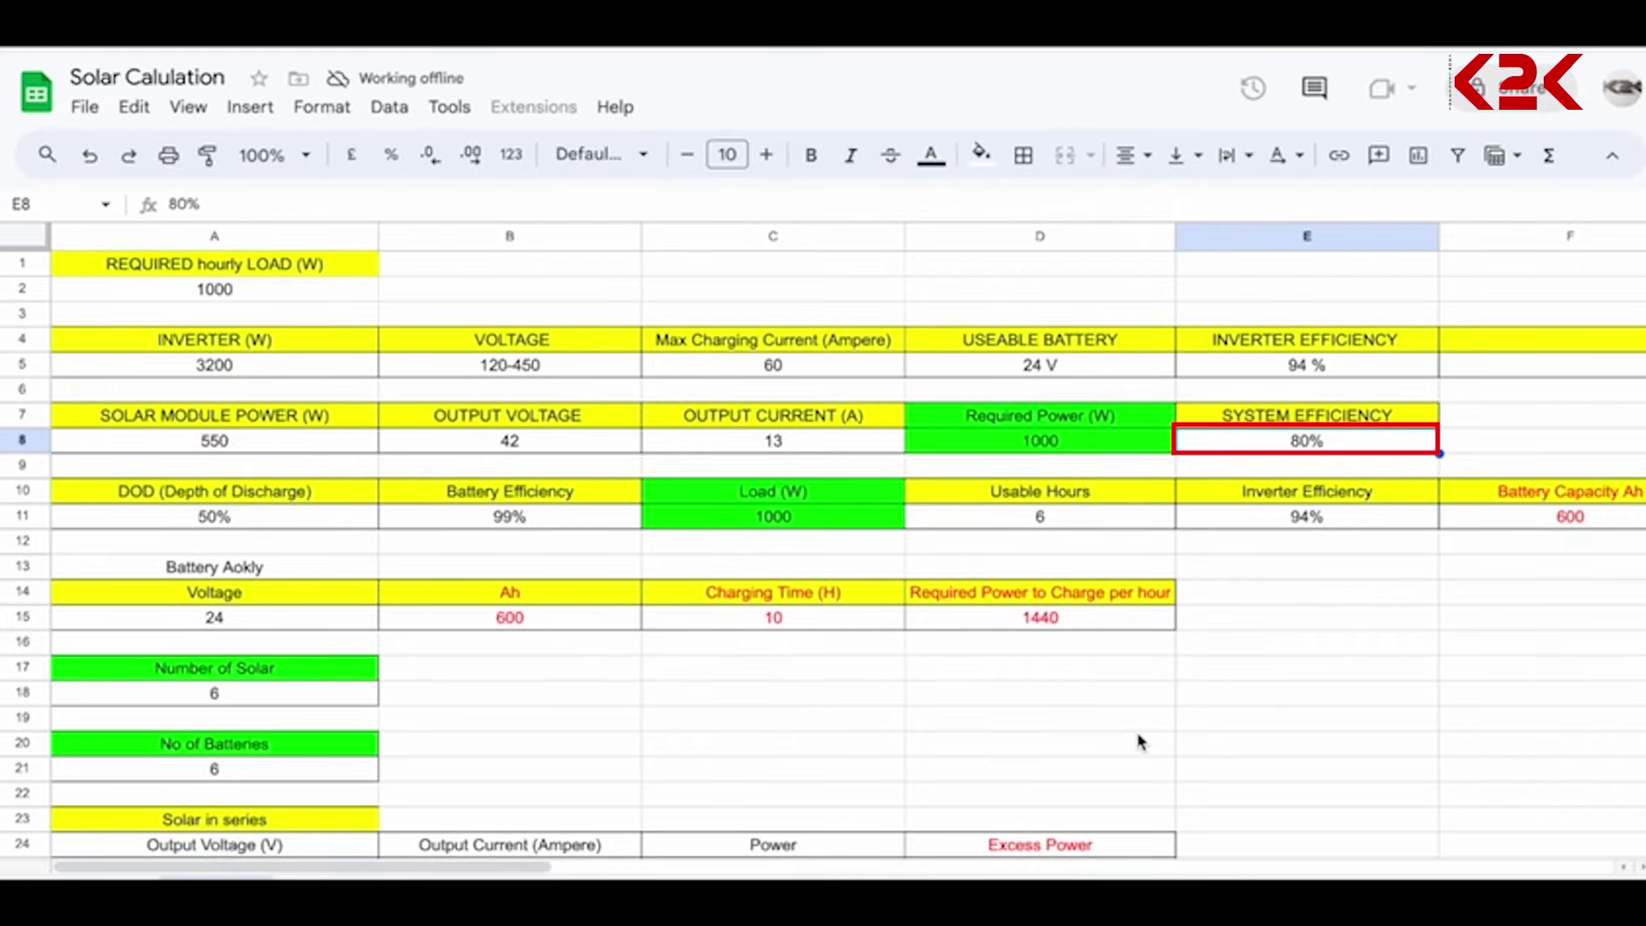
# - Check the solar block in the system diagram again and return to the calculation tables
pyautogui.scroll(-8, 1106, 766)
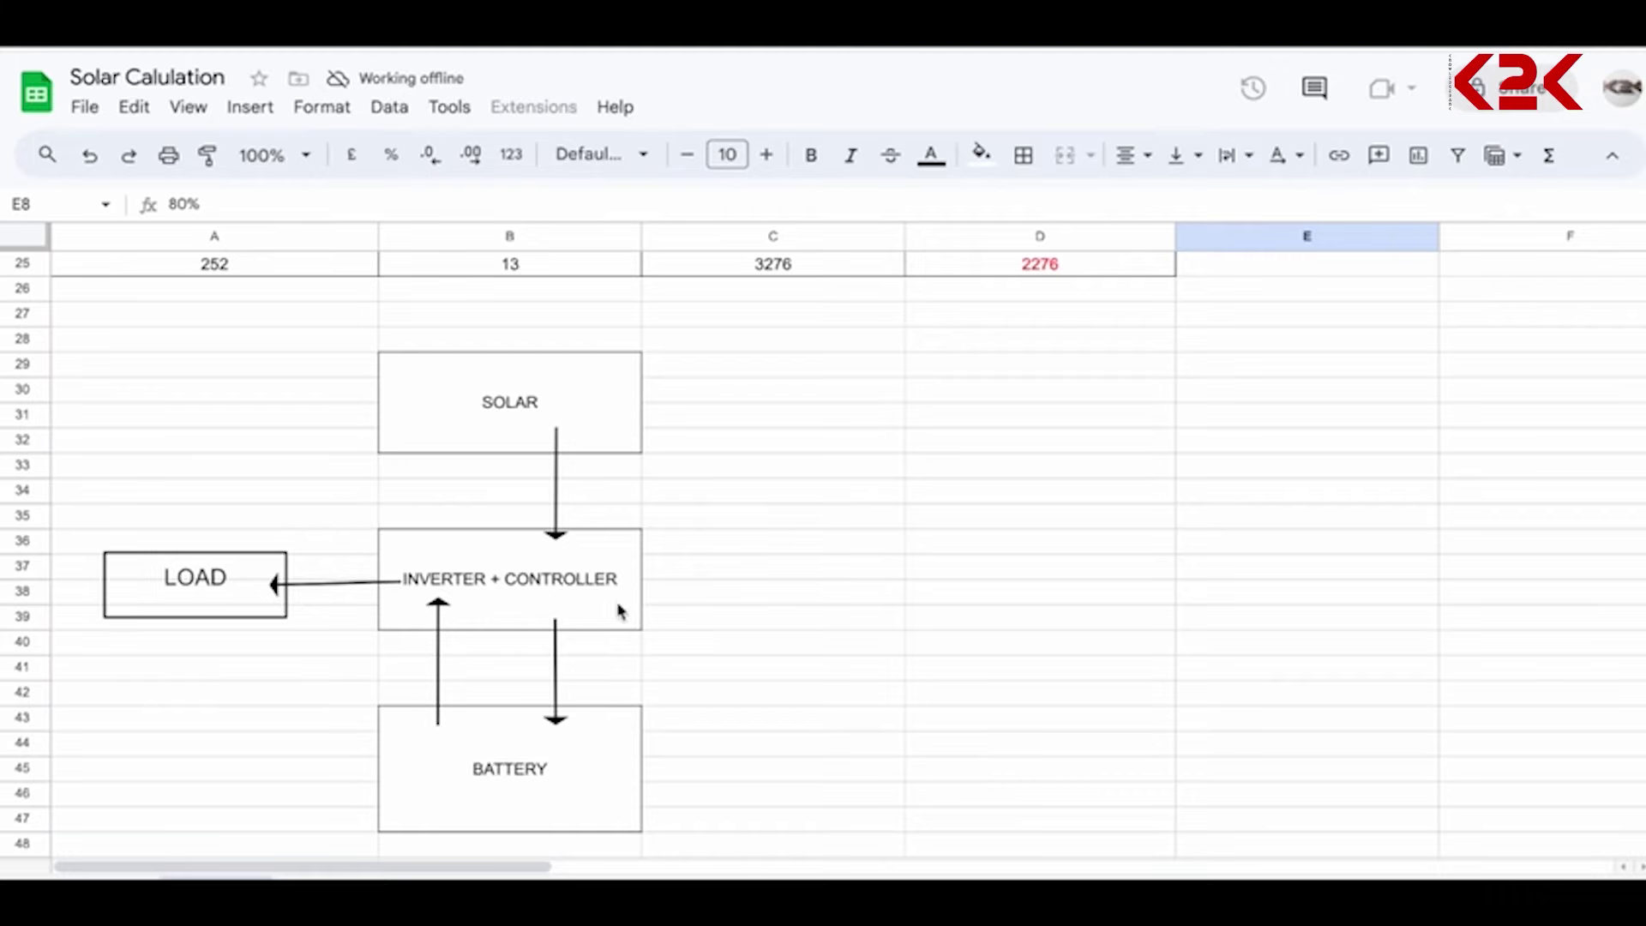
pyautogui.click(581, 448)
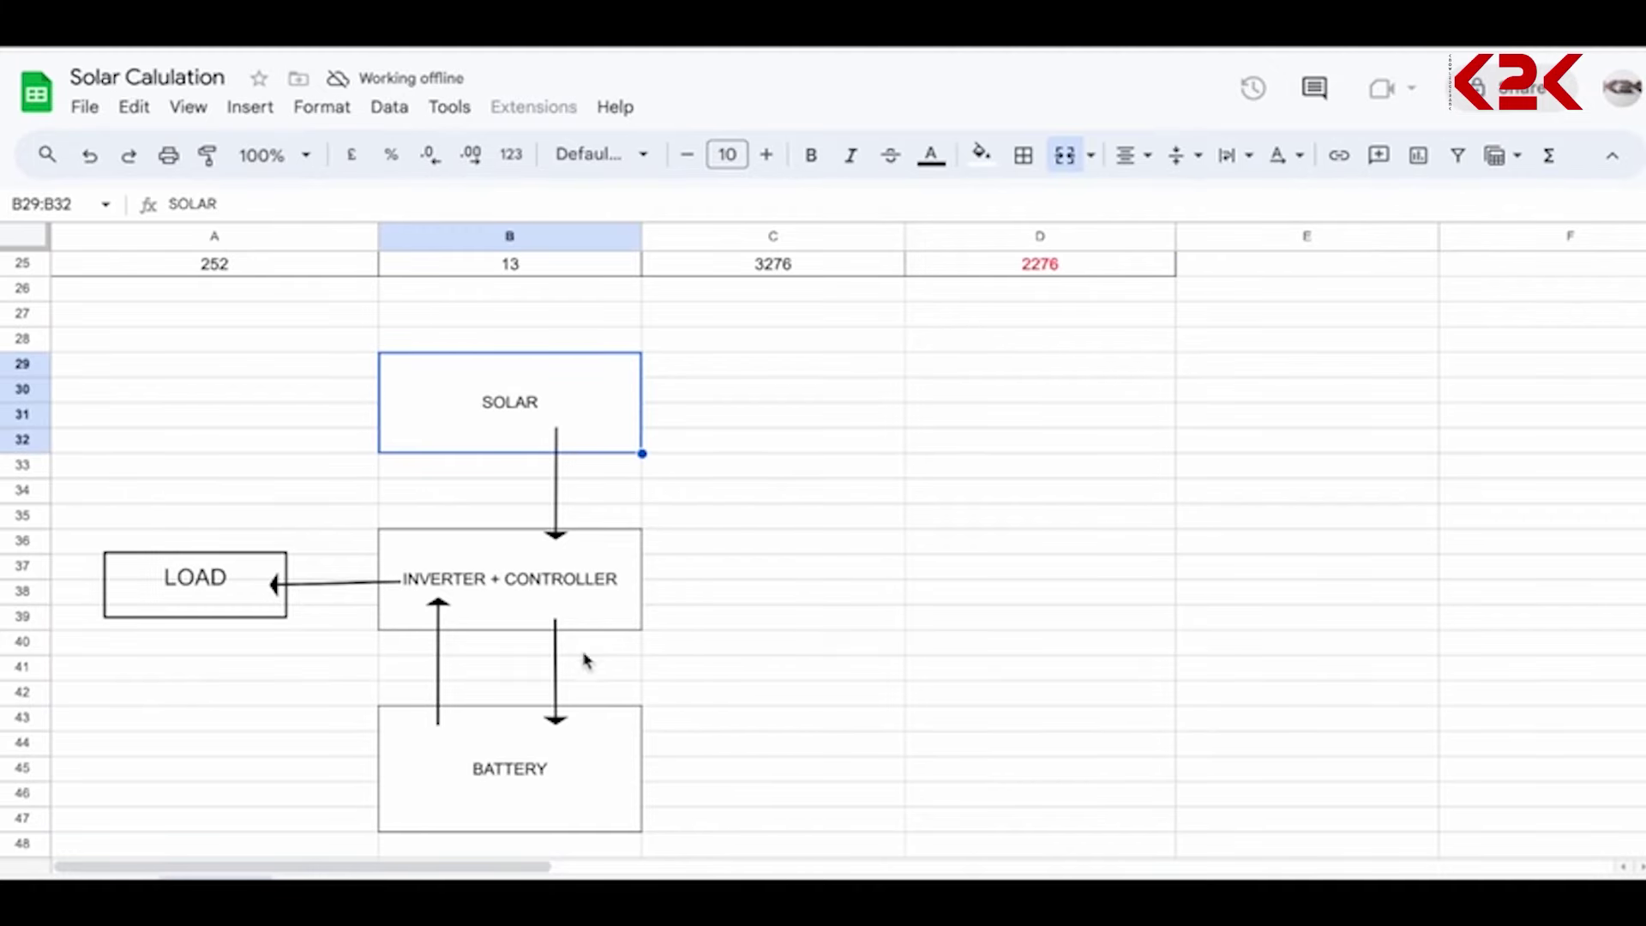
pyautogui.scroll(5, 711, 498)
pyautogui.scroll(2, 712, 498)
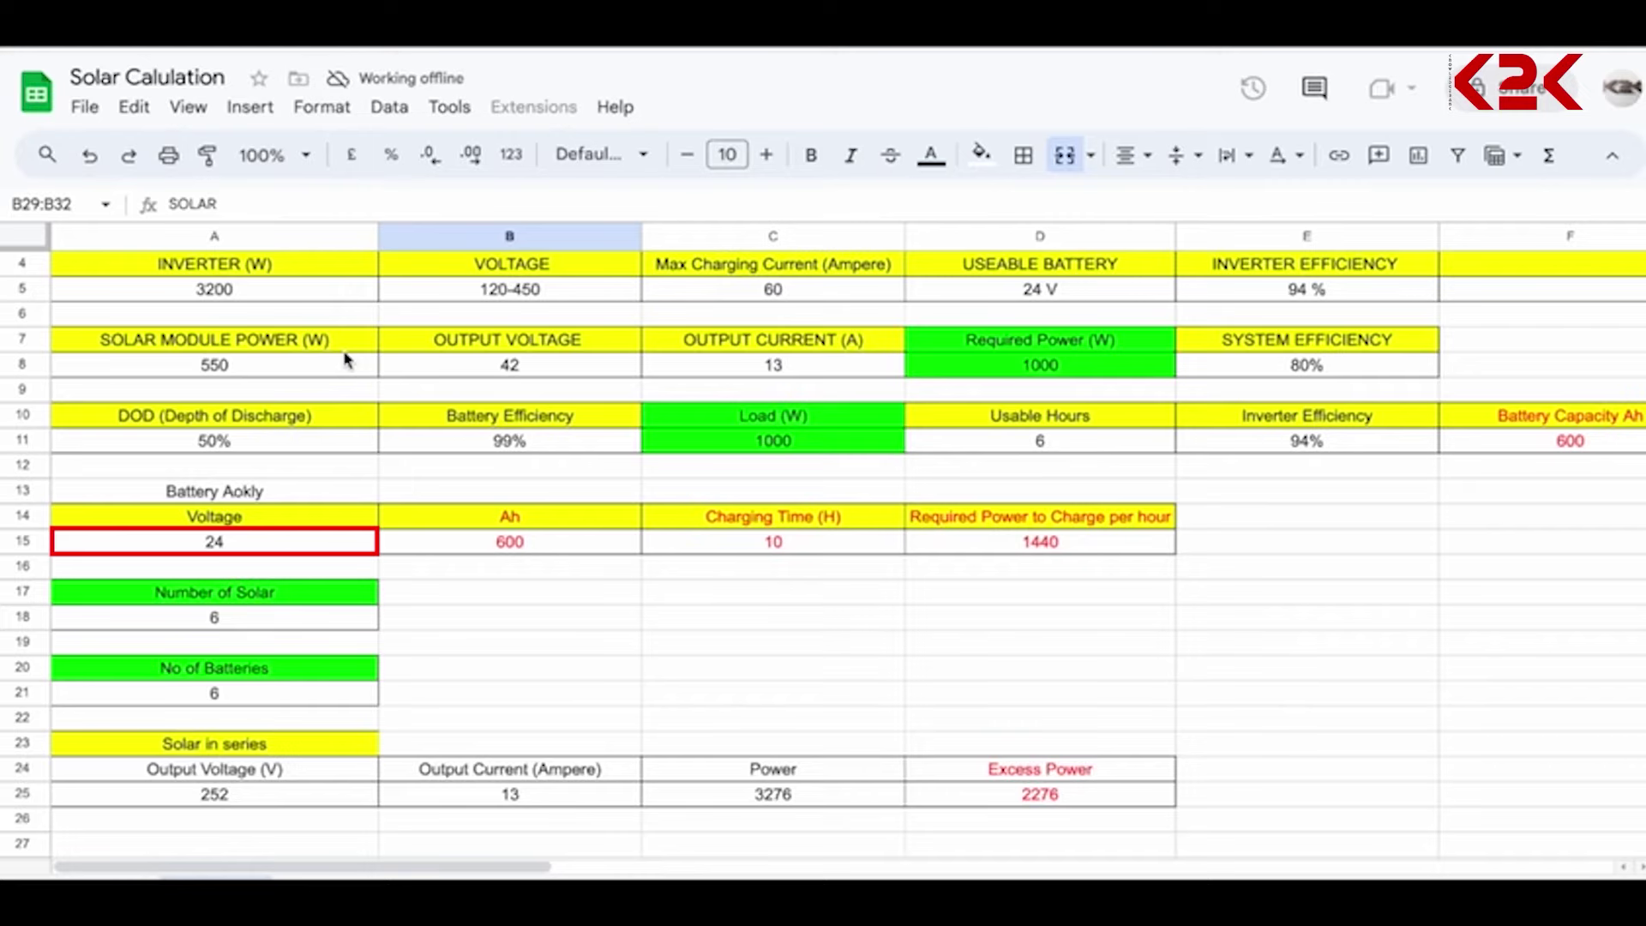
# - Review the battery sizing inputs in rows 10 and 11, from depth of discharge and battery efficiency to inverter efficiency
pyautogui.click(168, 417)
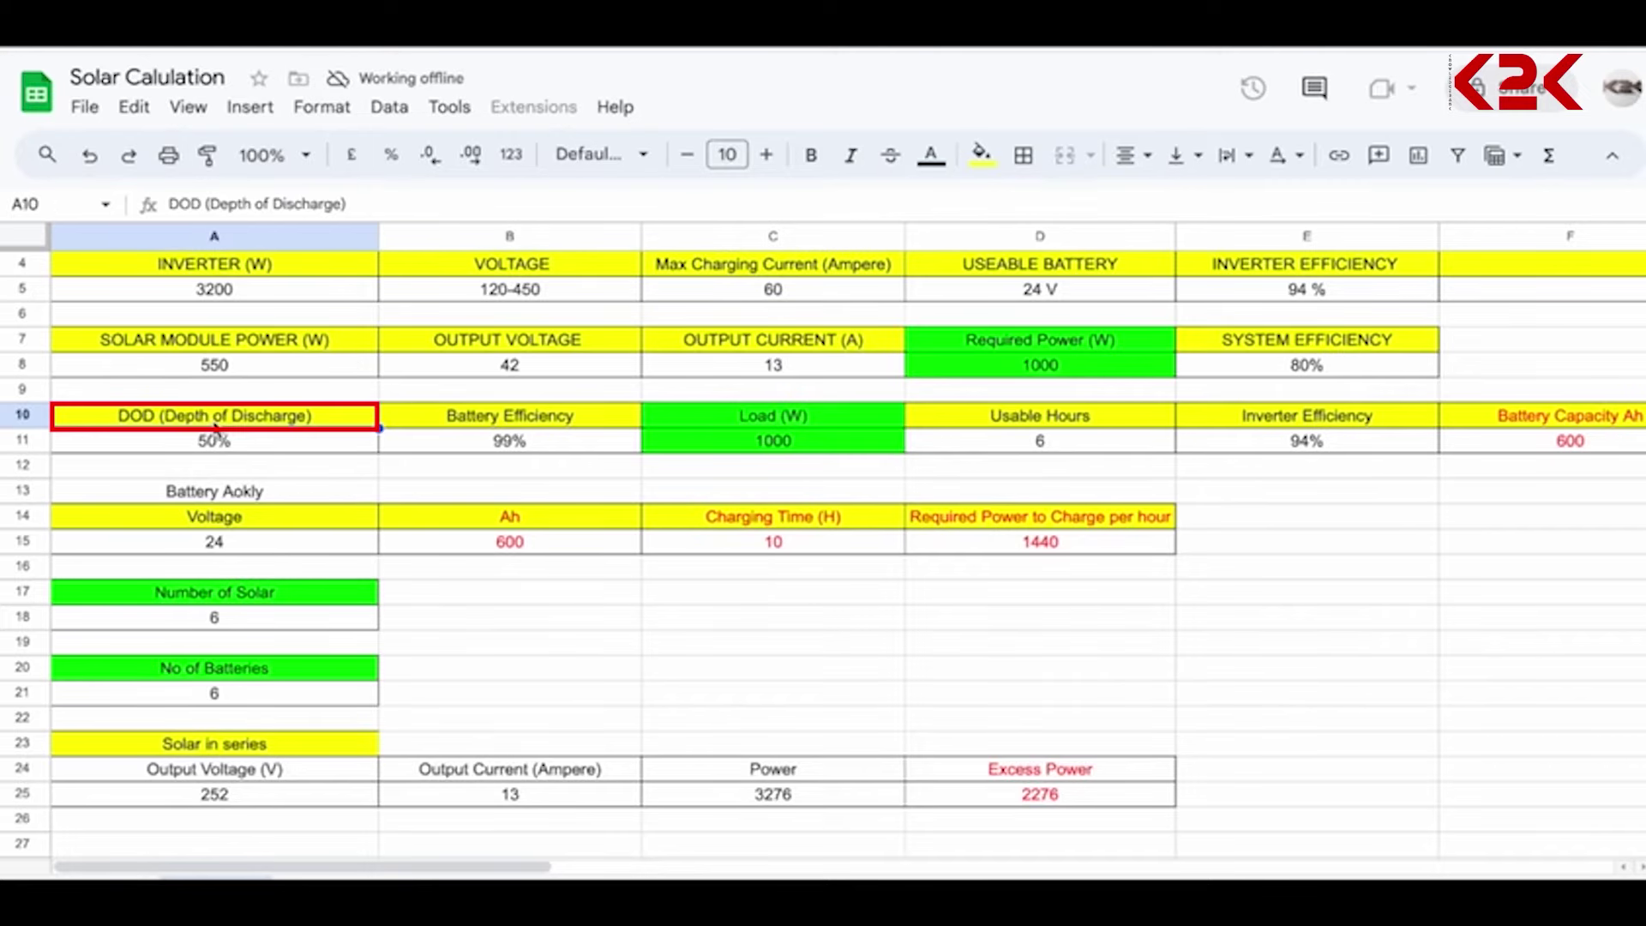
pyautogui.moveTo(252, 420); pyautogui.dragTo(251, 442)
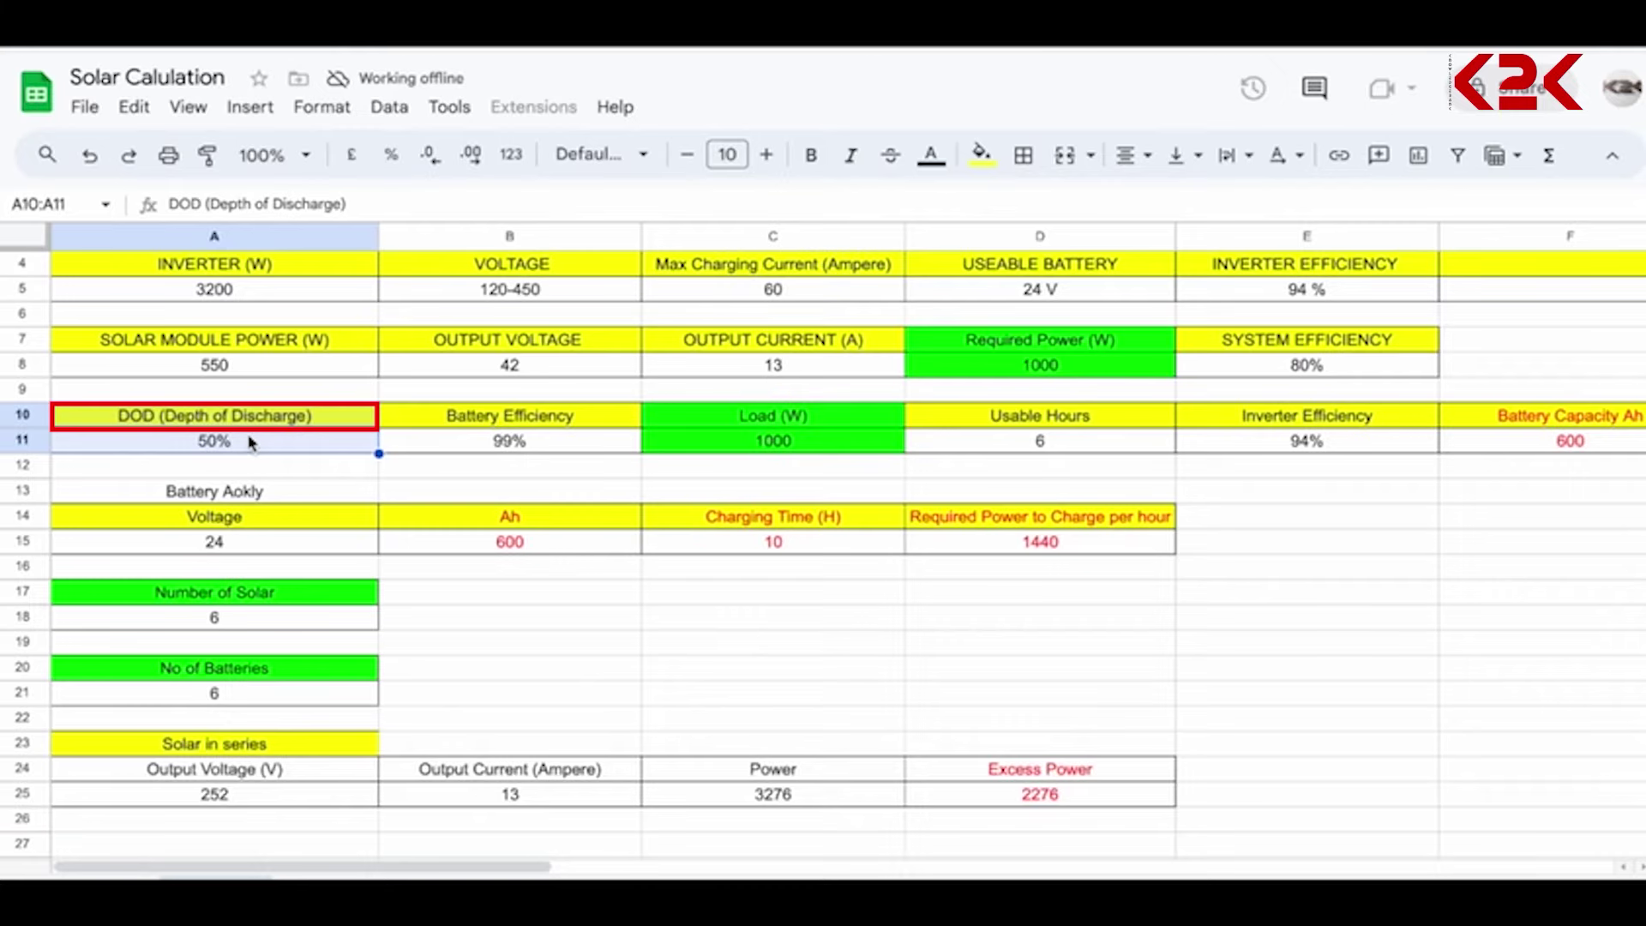
pyautogui.click(289, 445)
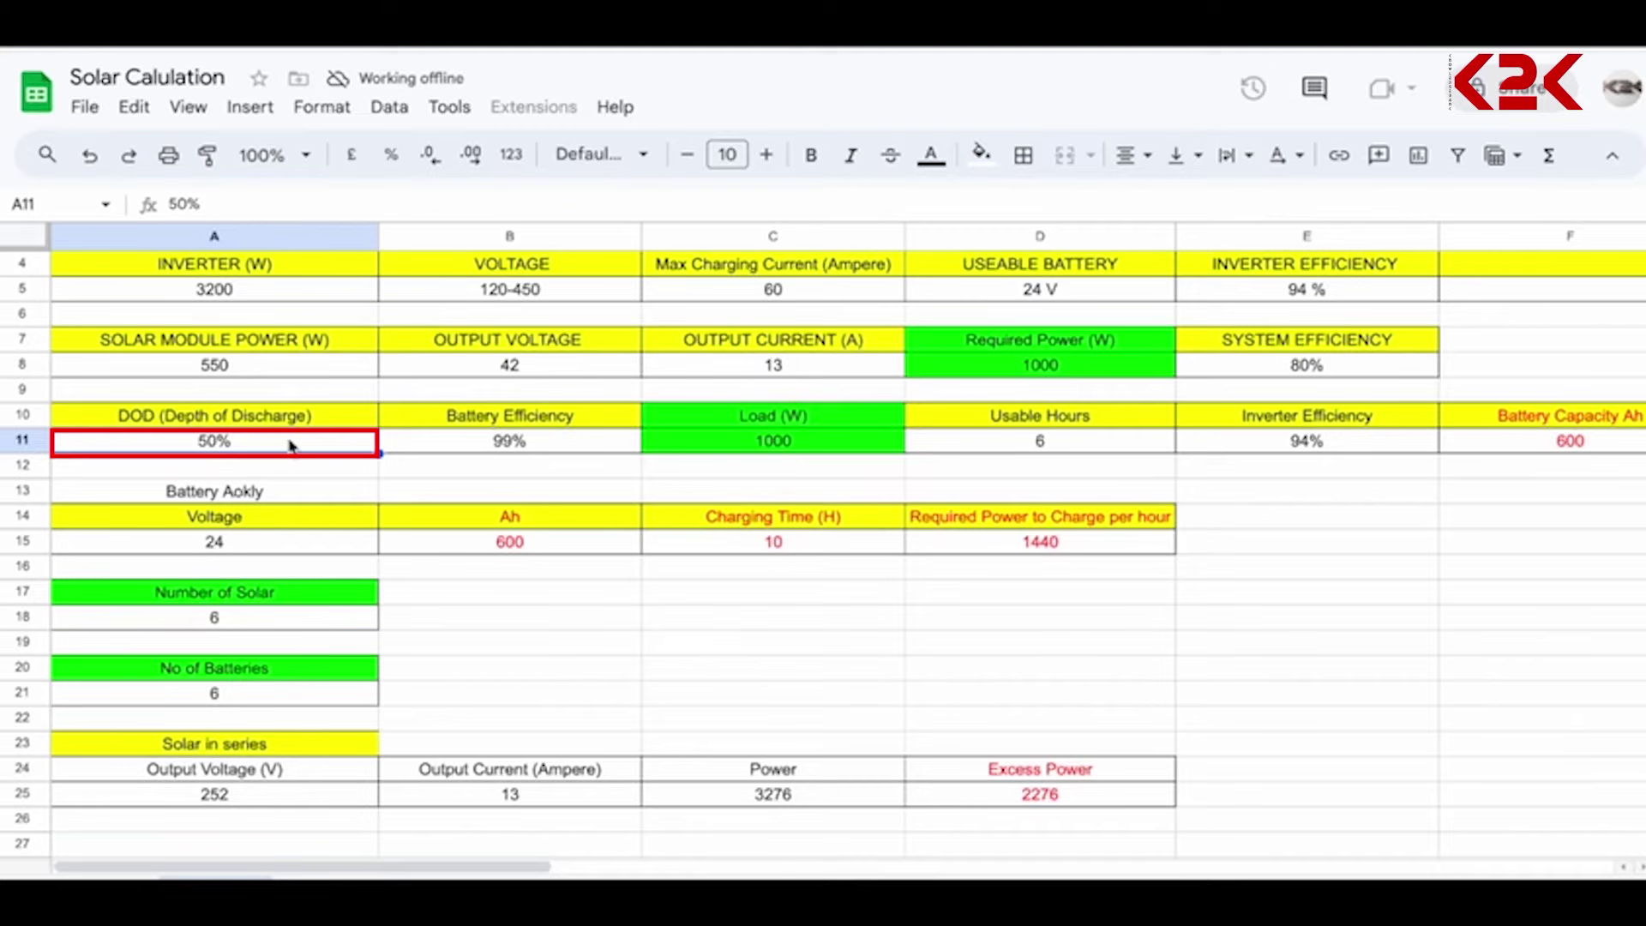
pyautogui.click(463, 454)
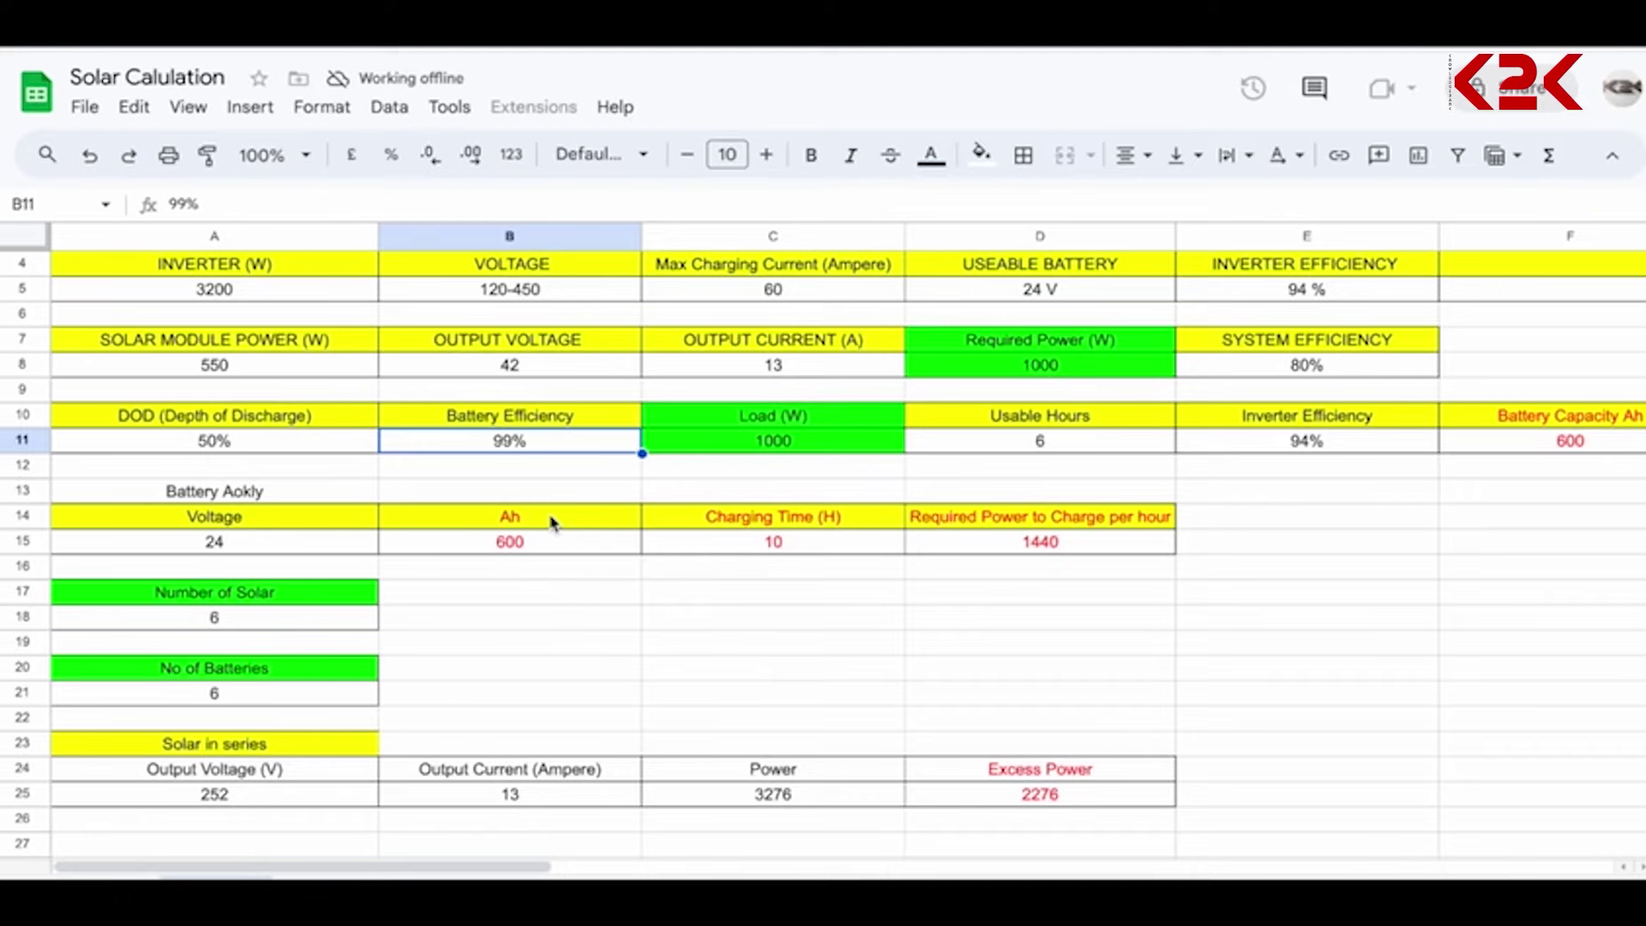
pyautogui.click(840, 445)
pyautogui.hotkey('shift', 'Up')
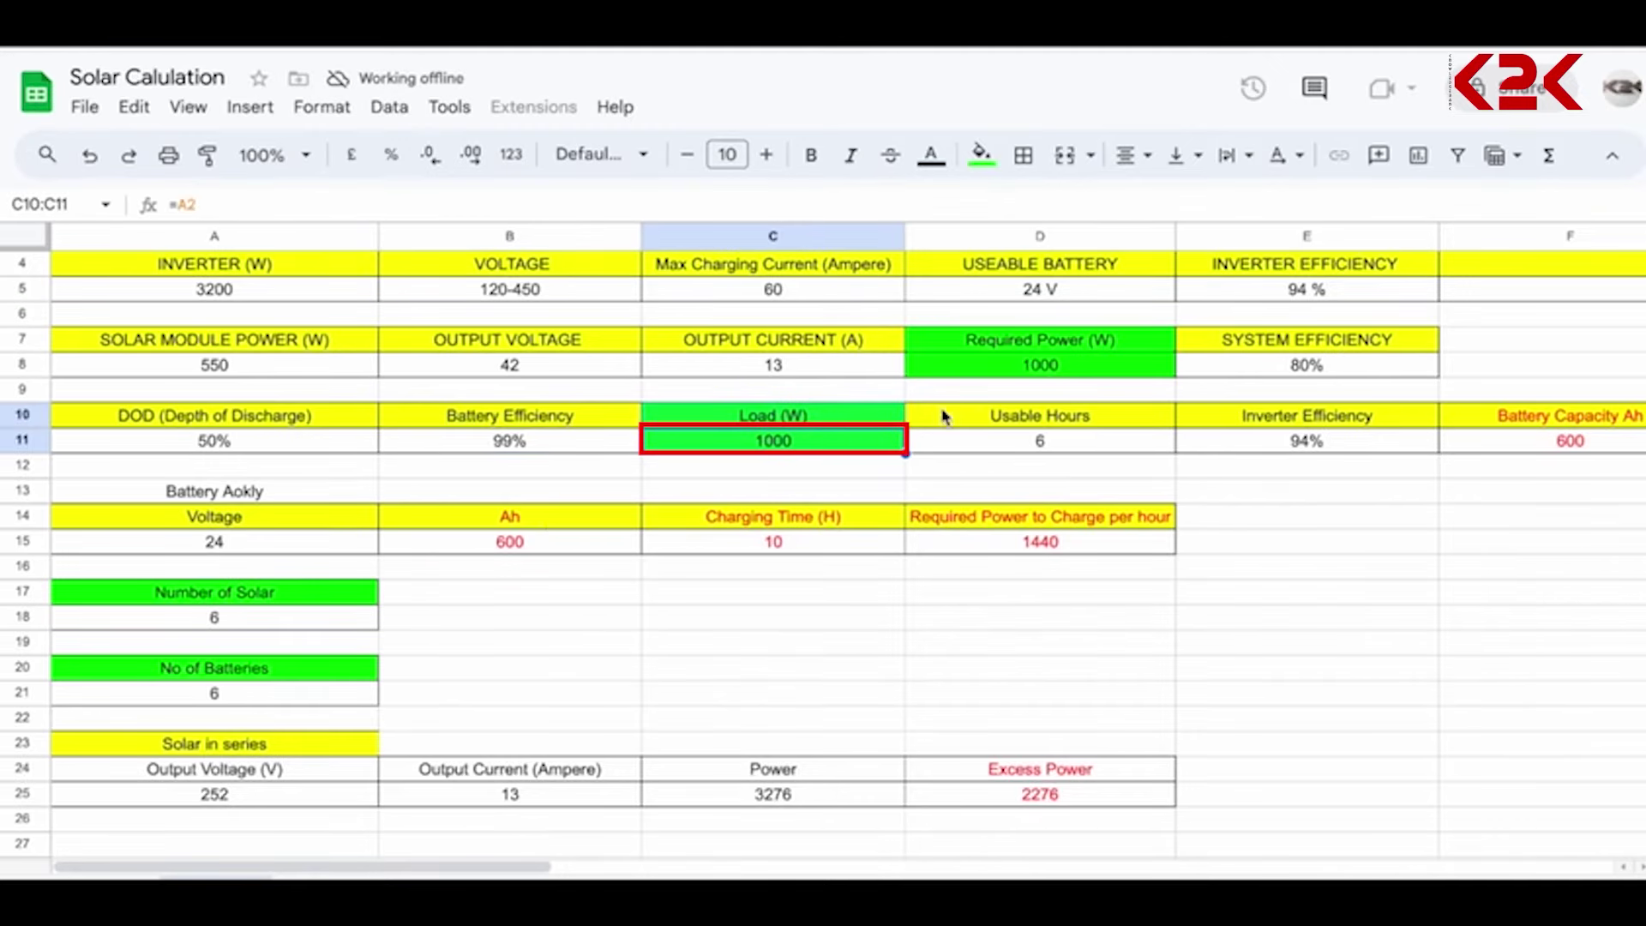
pyautogui.click(1017, 443)
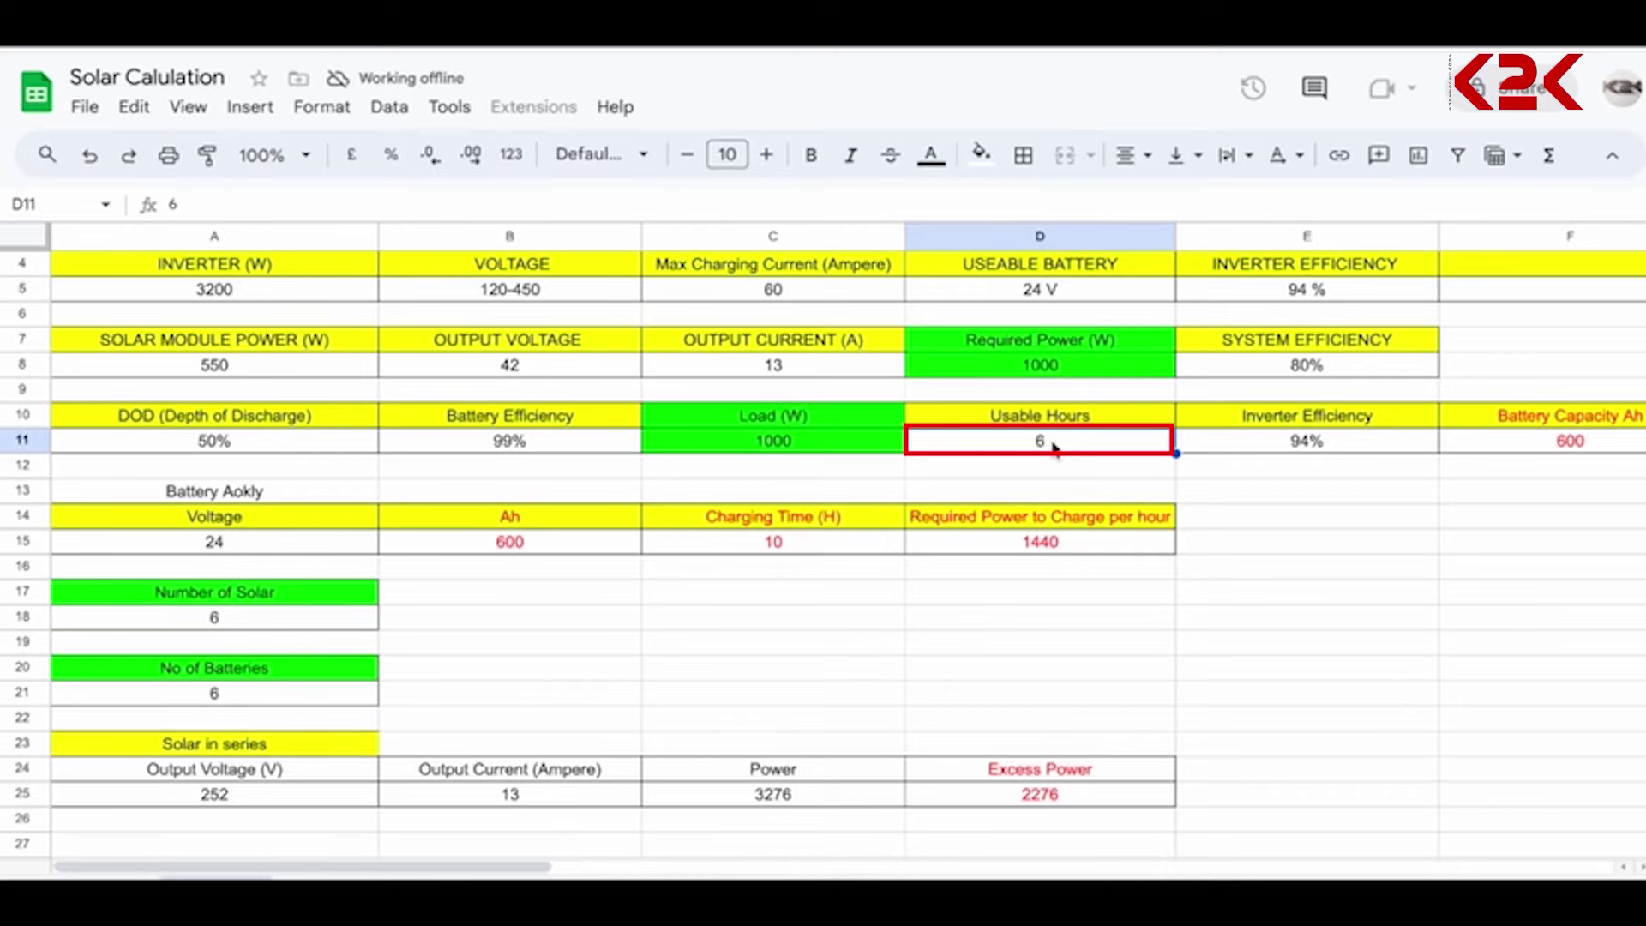
pyautogui.click(1348, 444)
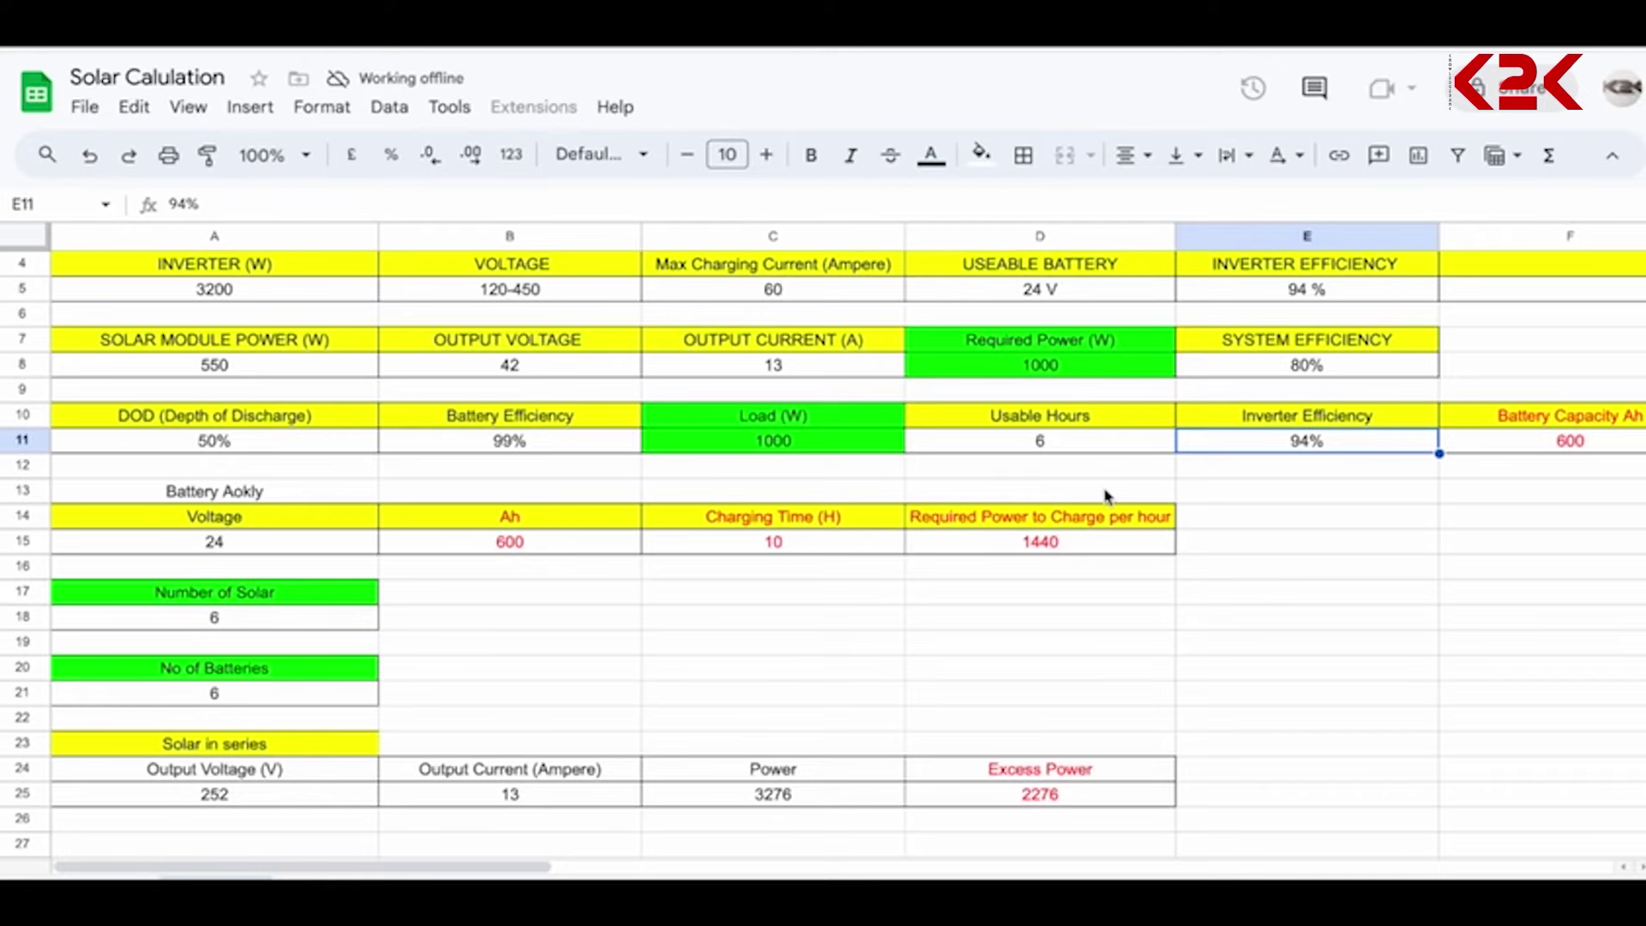
# - Compare the load in C11 with the usable hours in D11 to work out the required energy
pyautogui.click(816, 452)
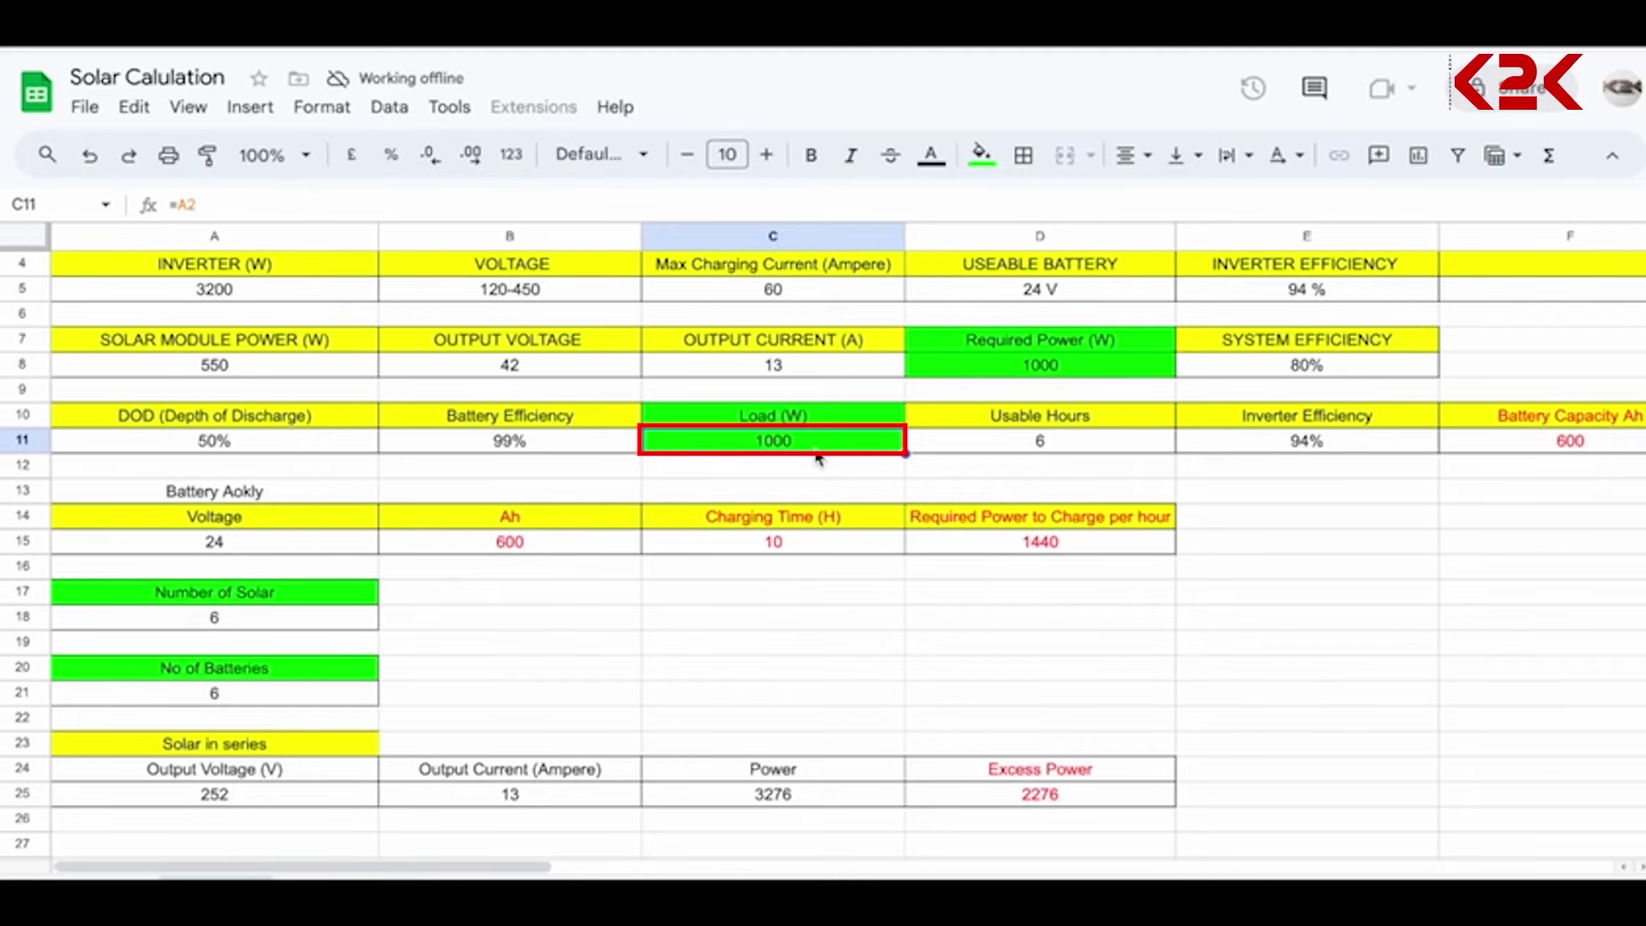
pyautogui.click(974, 426)
pyautogui.click(980, 448)
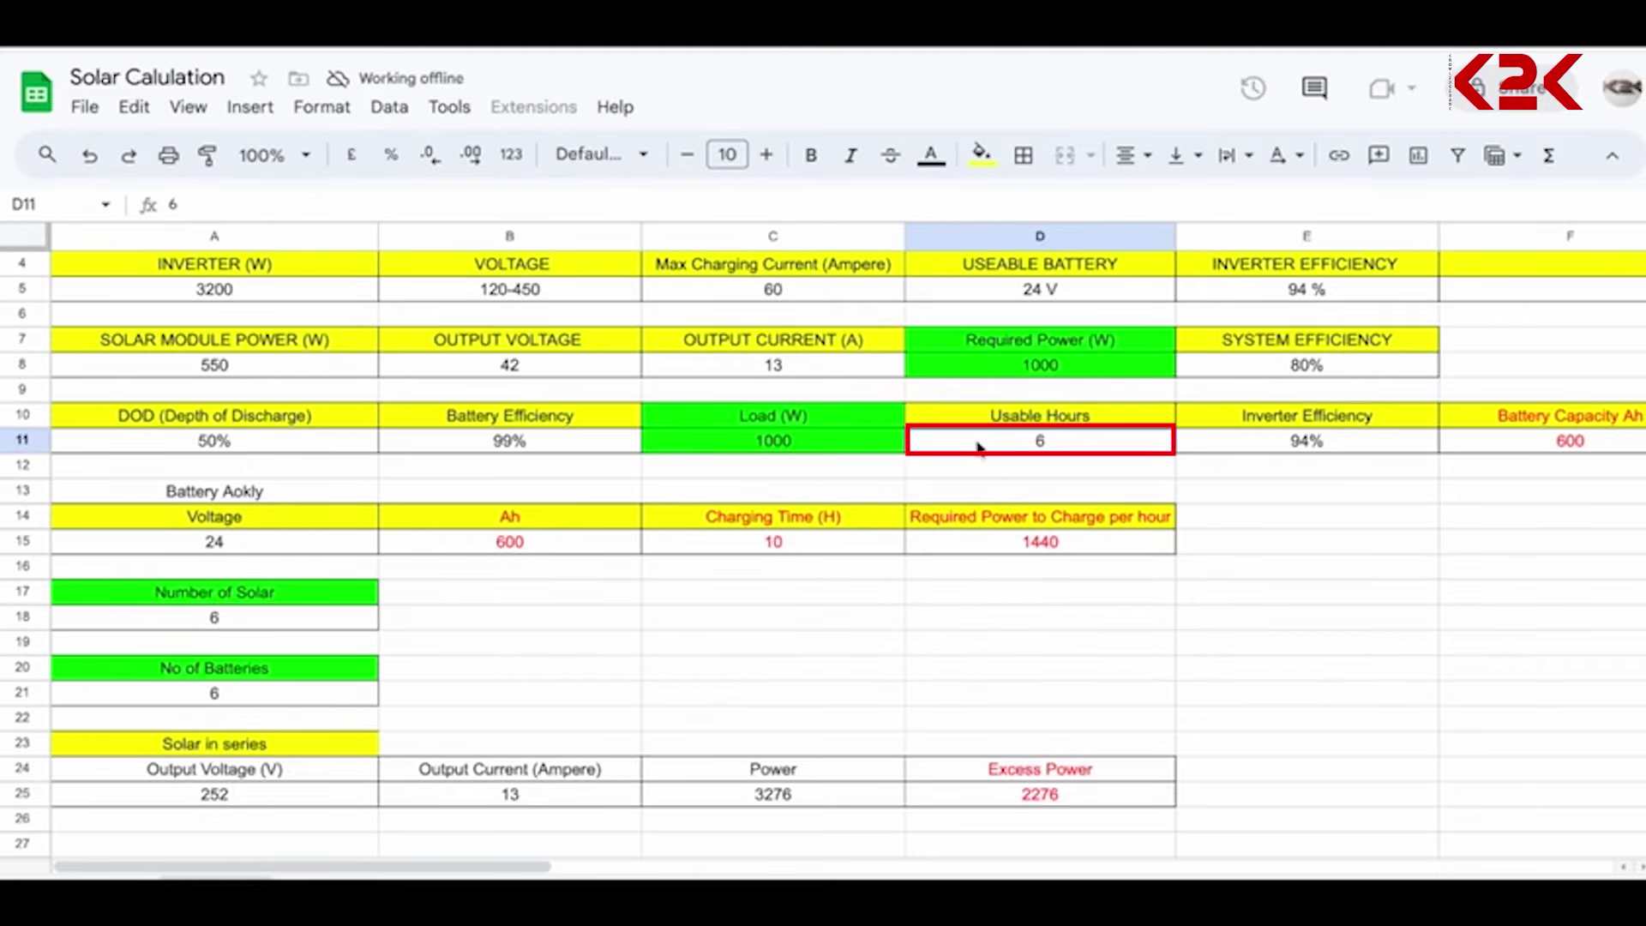
pyautogui.click(869, 441)
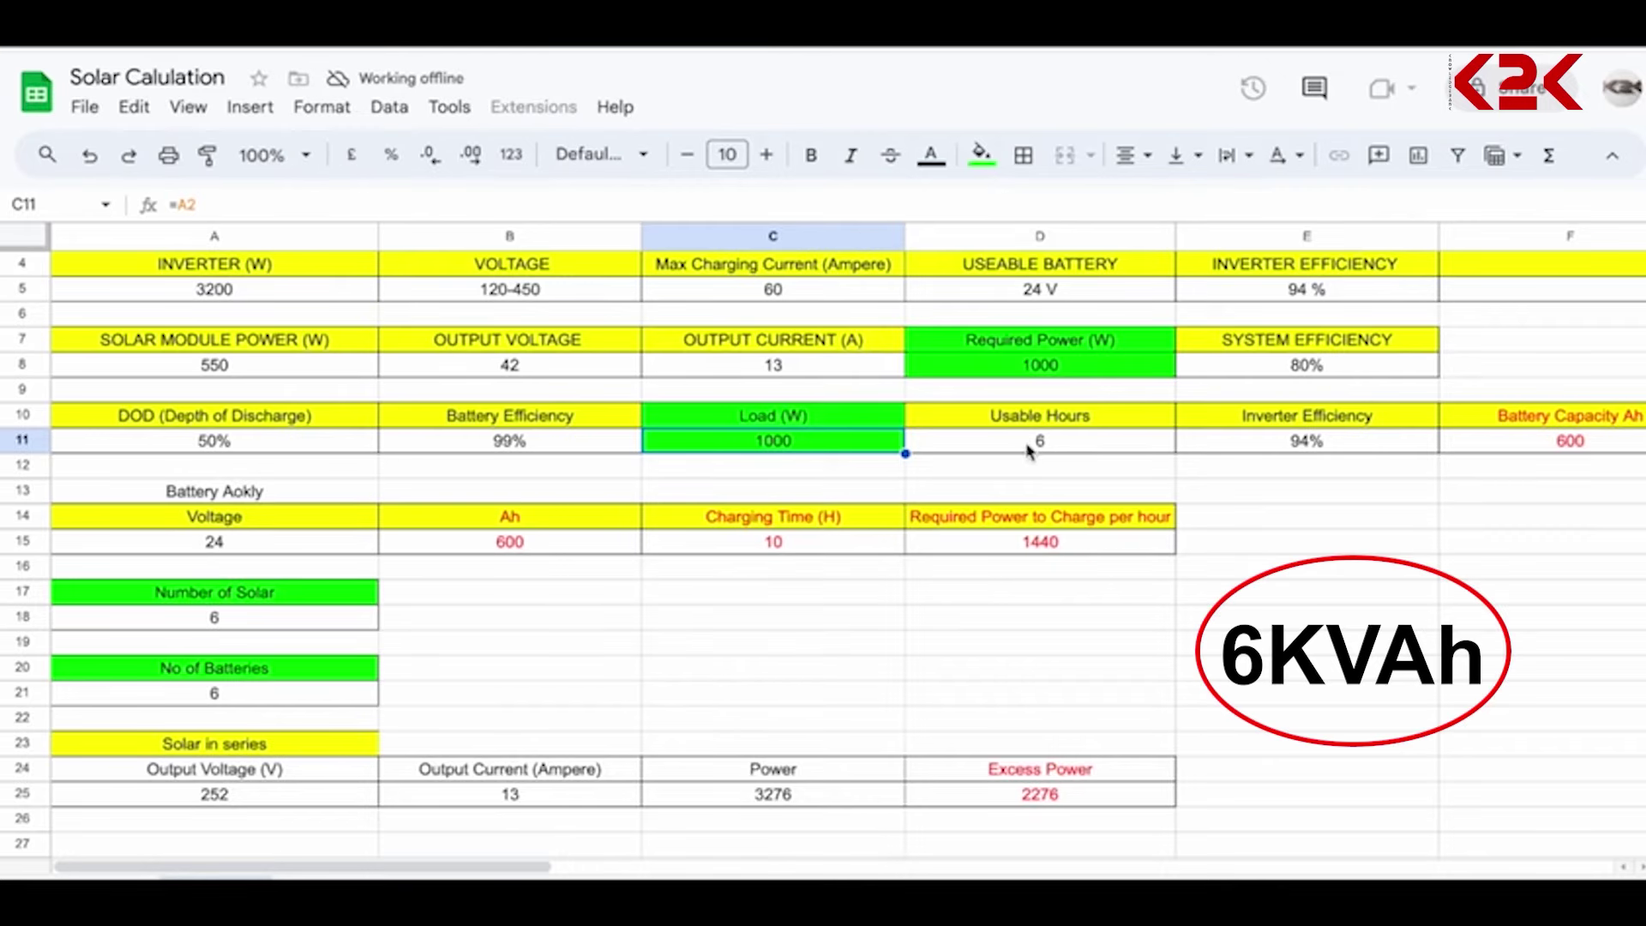
# - Enter 6kVAh in cell D12, directly below the usable hours
pyautogui.click(1019, 474)
pyautogui.write('6')
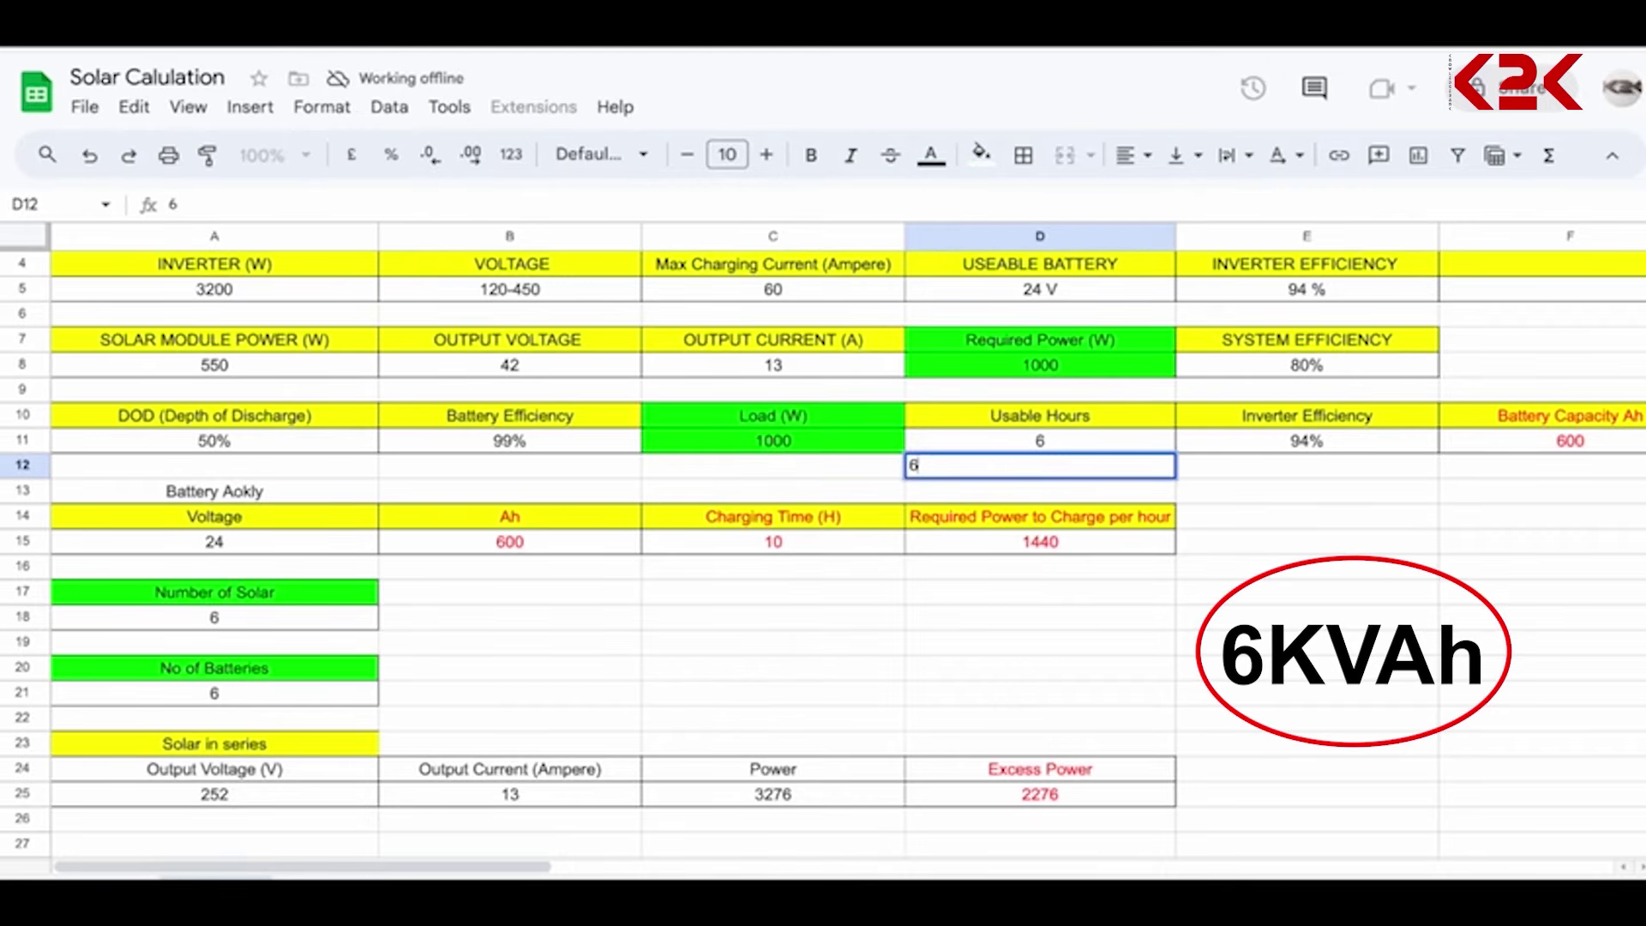
pyautogui.write('kVA')
pyautogui.press('Return')
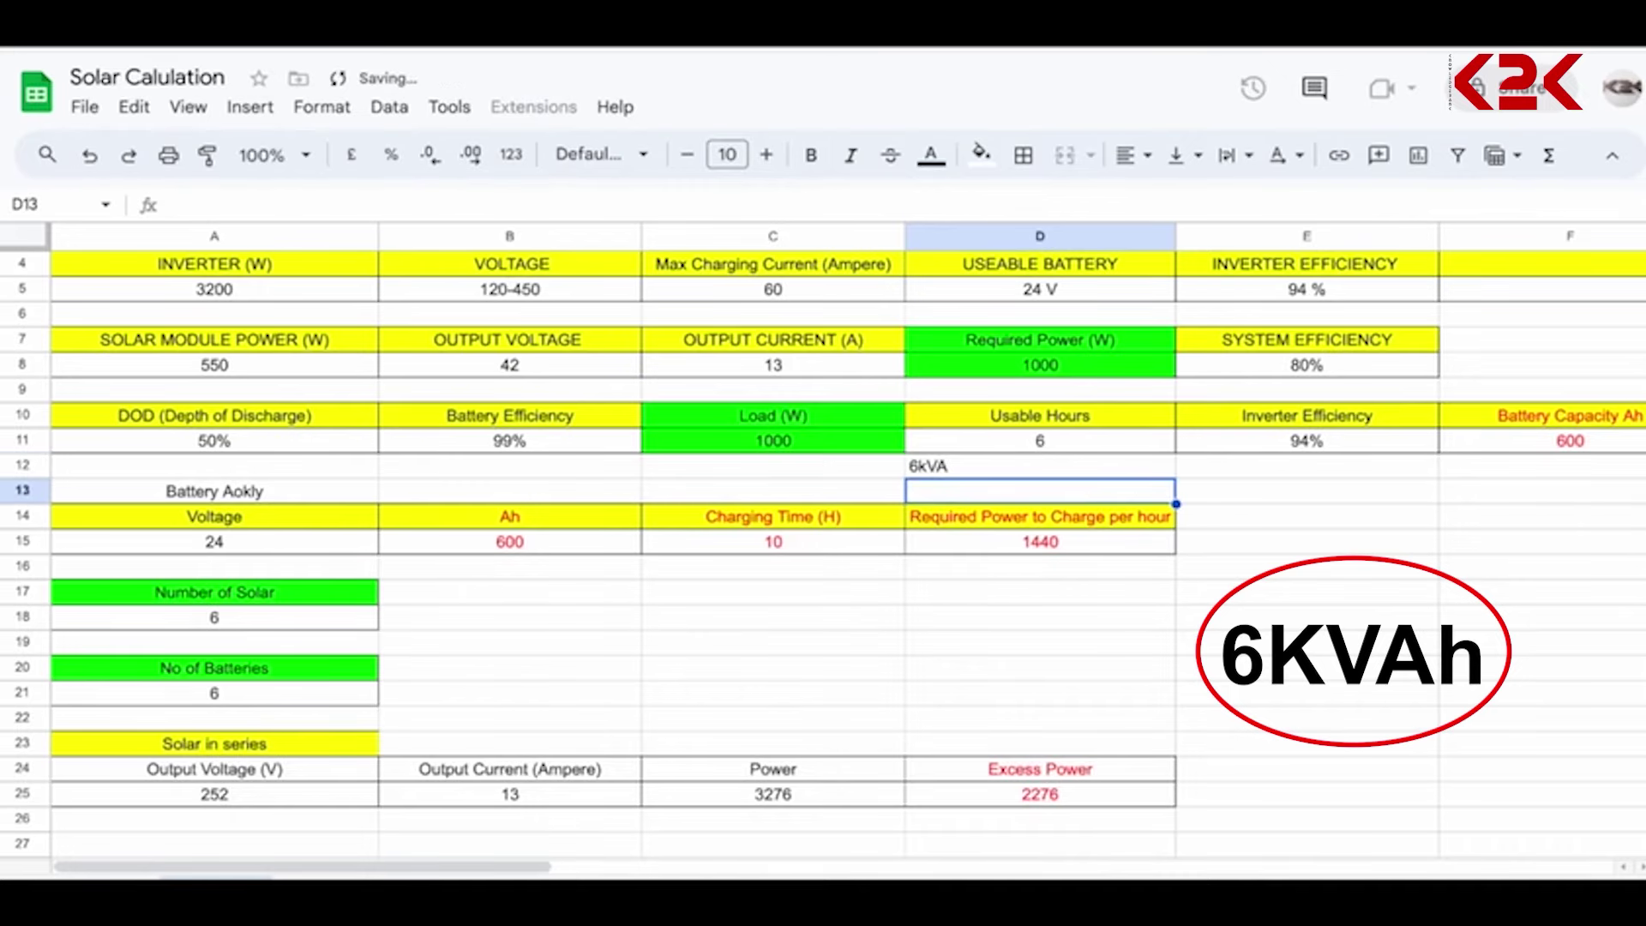
pyautogui.click(954, 467)
pyautogui.doubleClick(954, 467)
pyautogui.write('h')
pyautogui.press('Return')
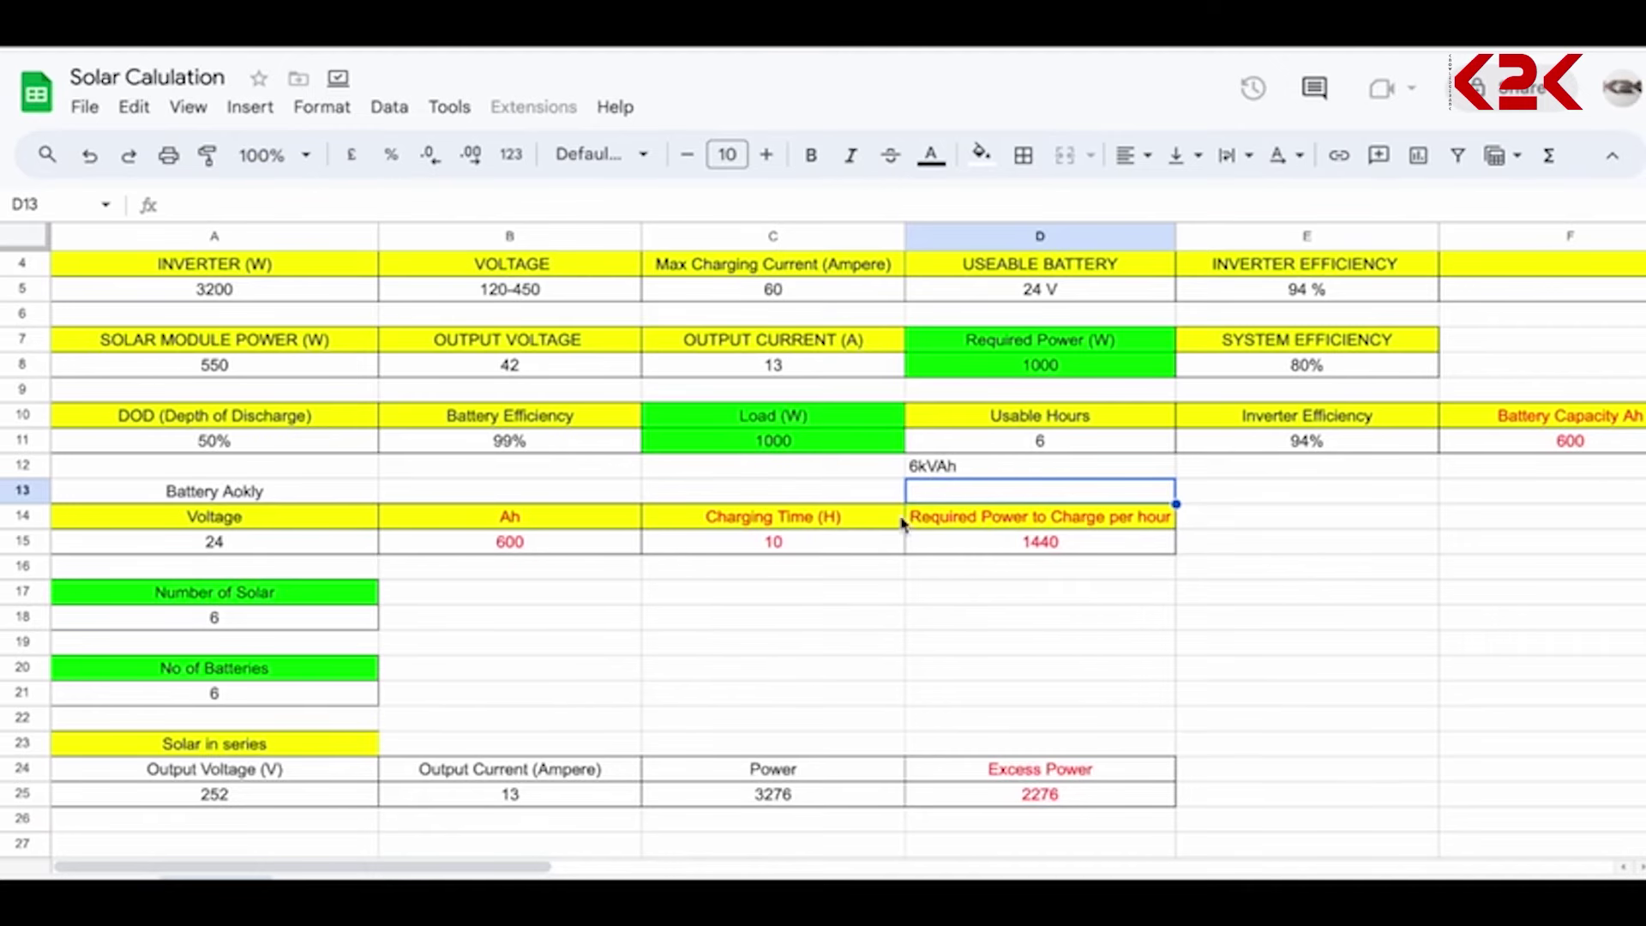
# - Review the energy note in D12 with the depth of discharge, battery efficiency, inverter efficiency and battery voltage cells that determine battery capacity
pyautogui.click(972, 471)
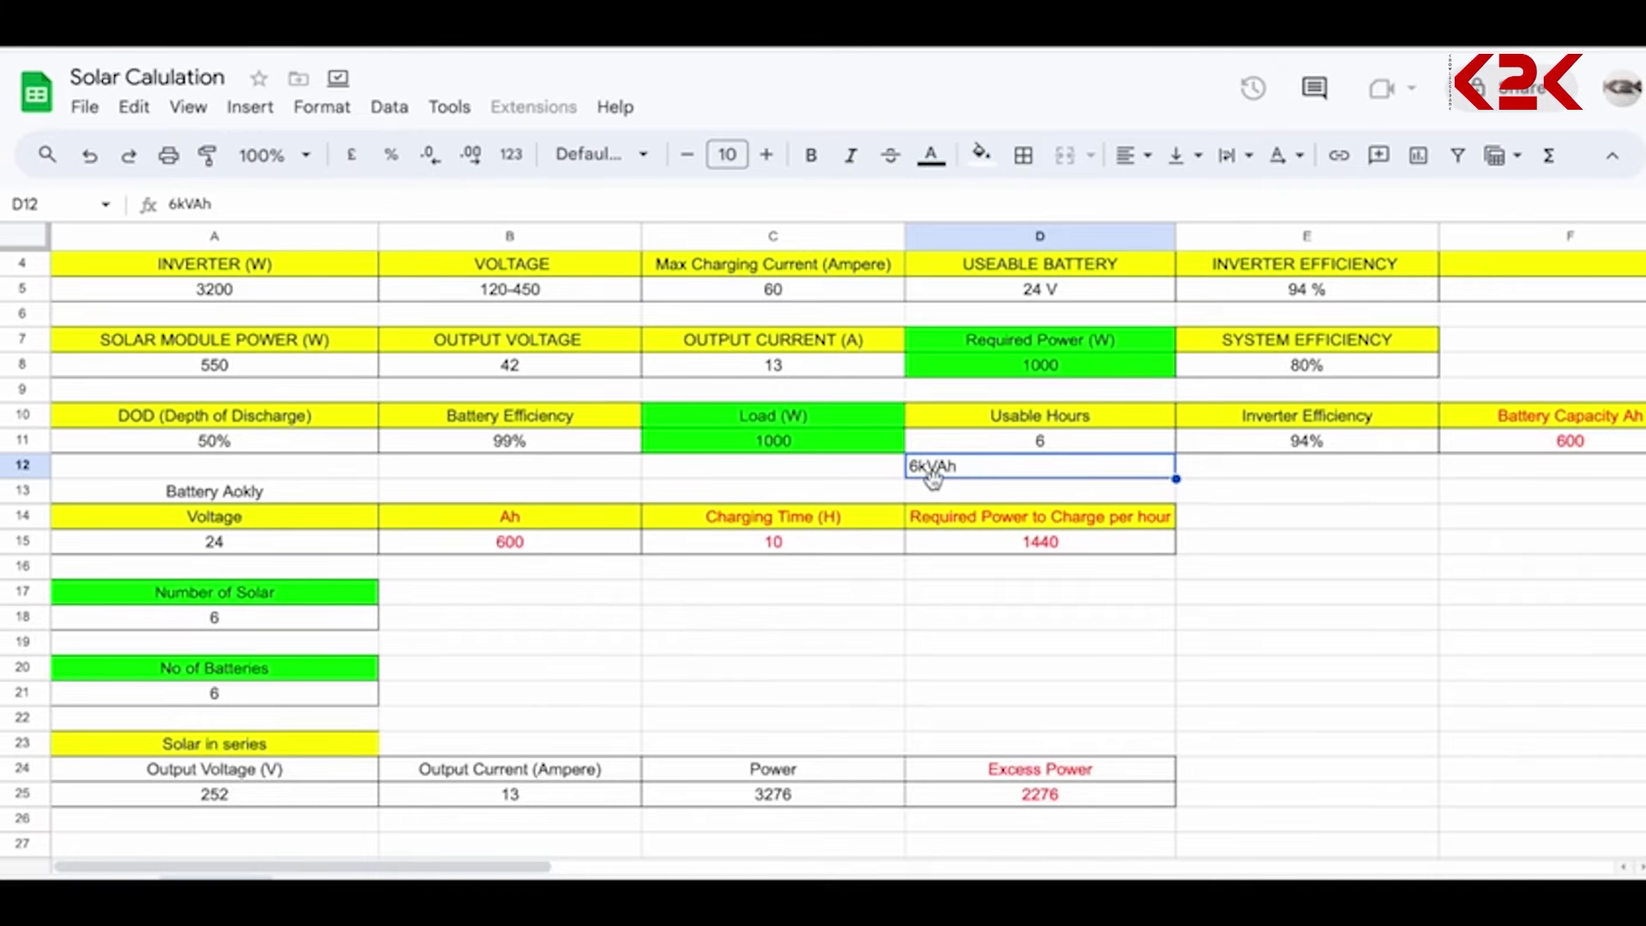
pyautogui.click(222, 445)
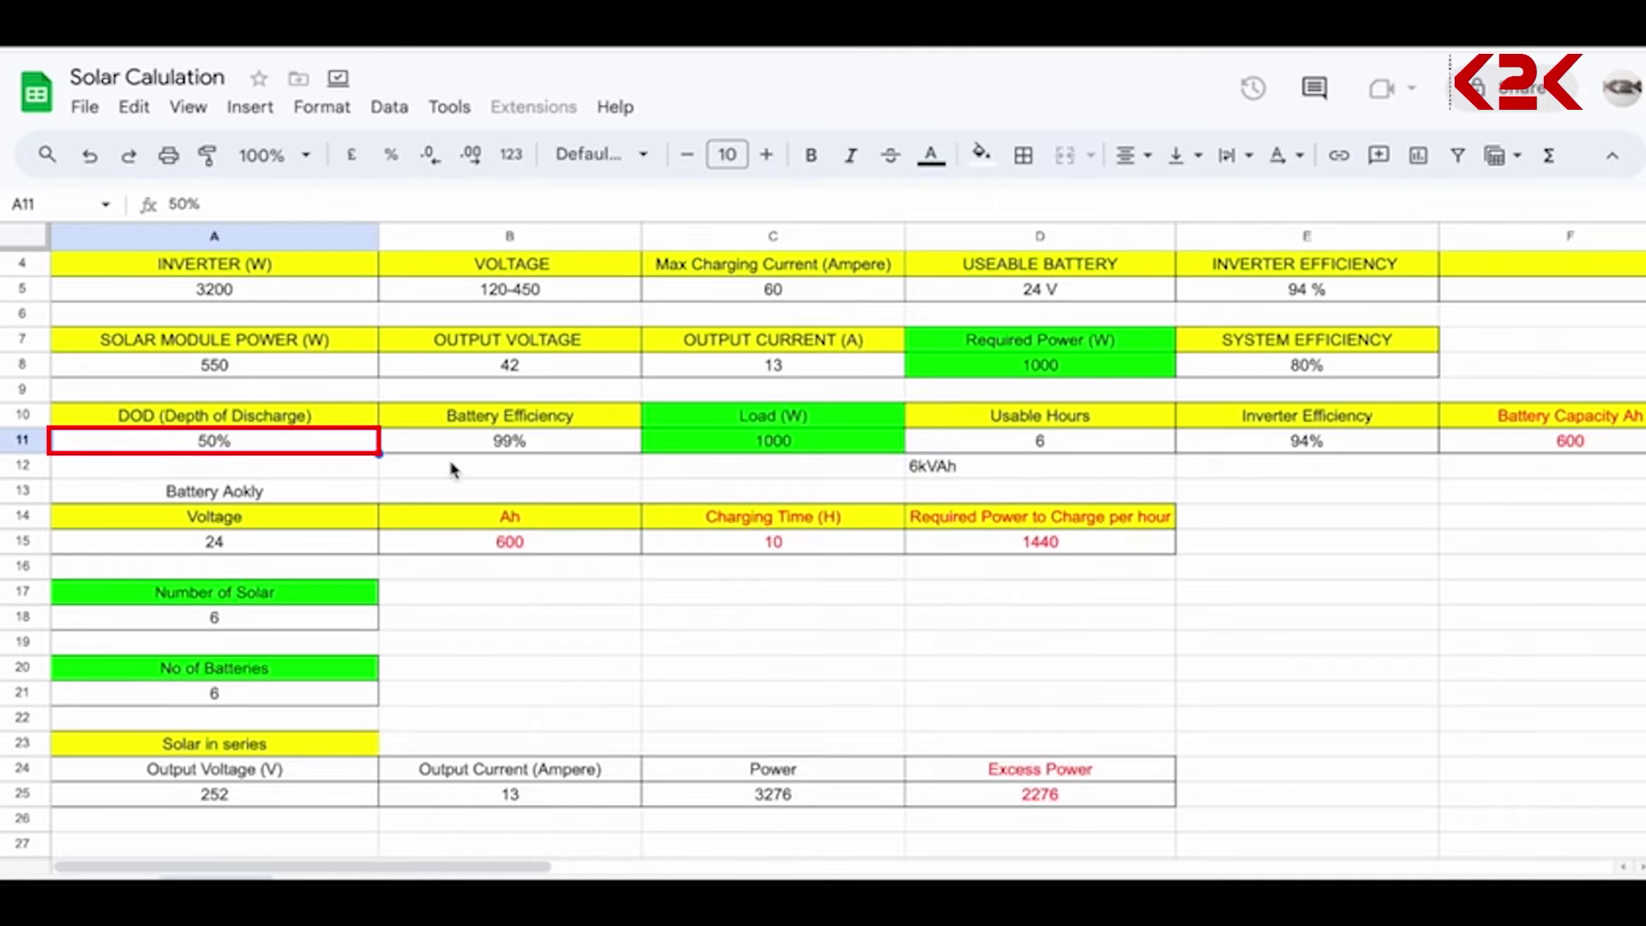
pyautogui.click(491, 450)
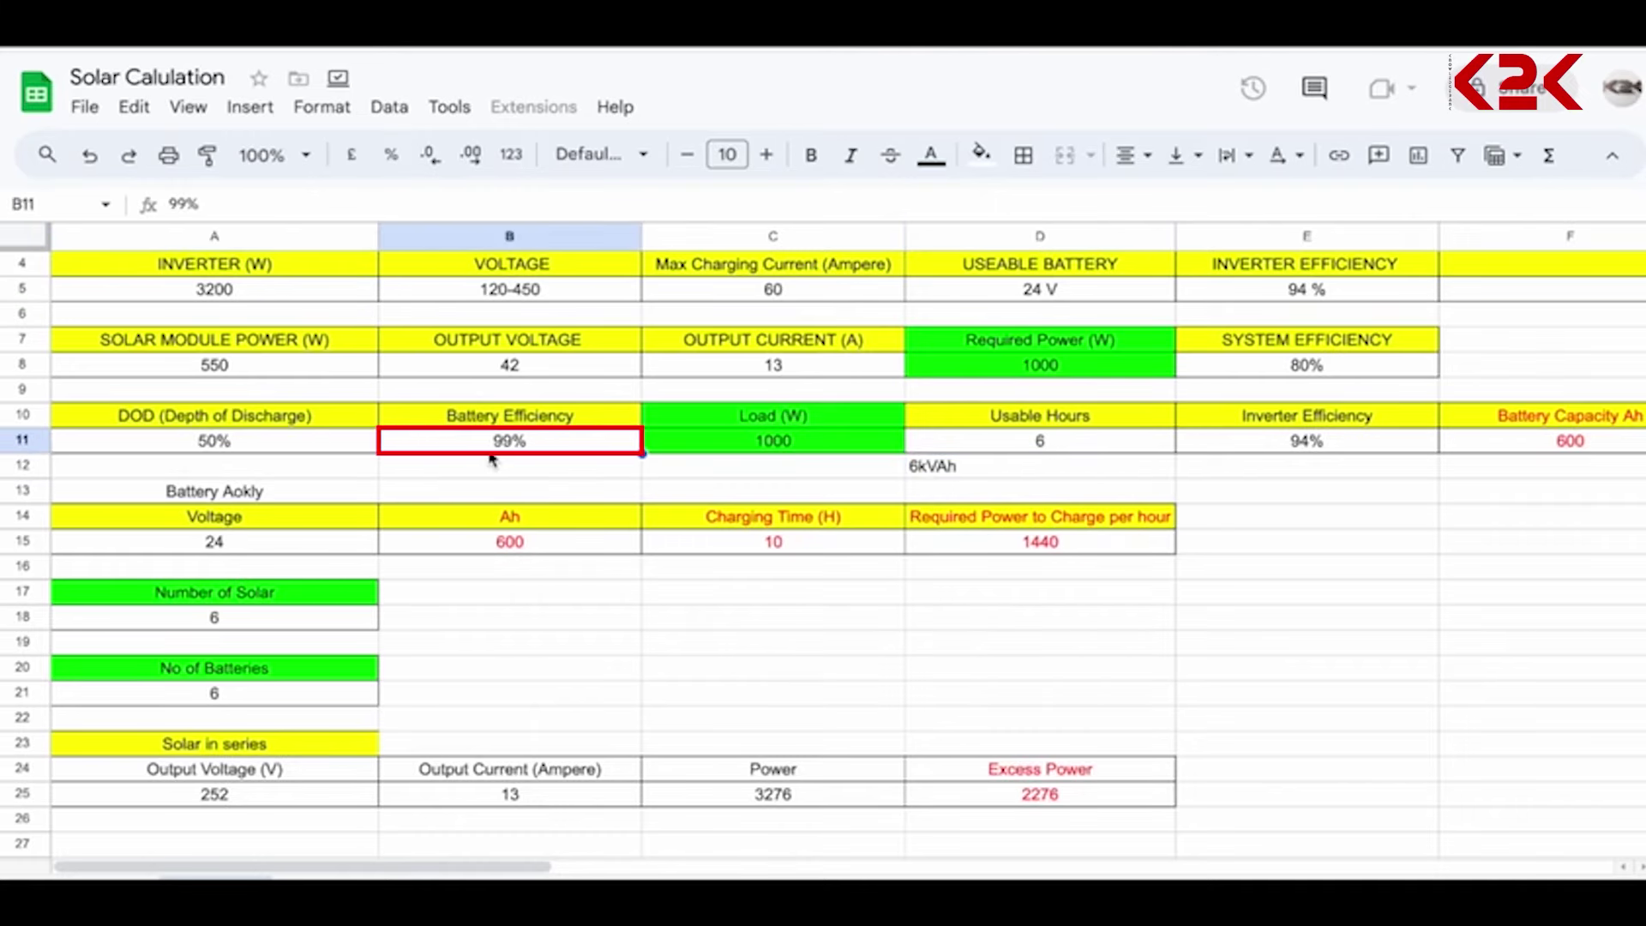
pyautogui.click(1243, 447)
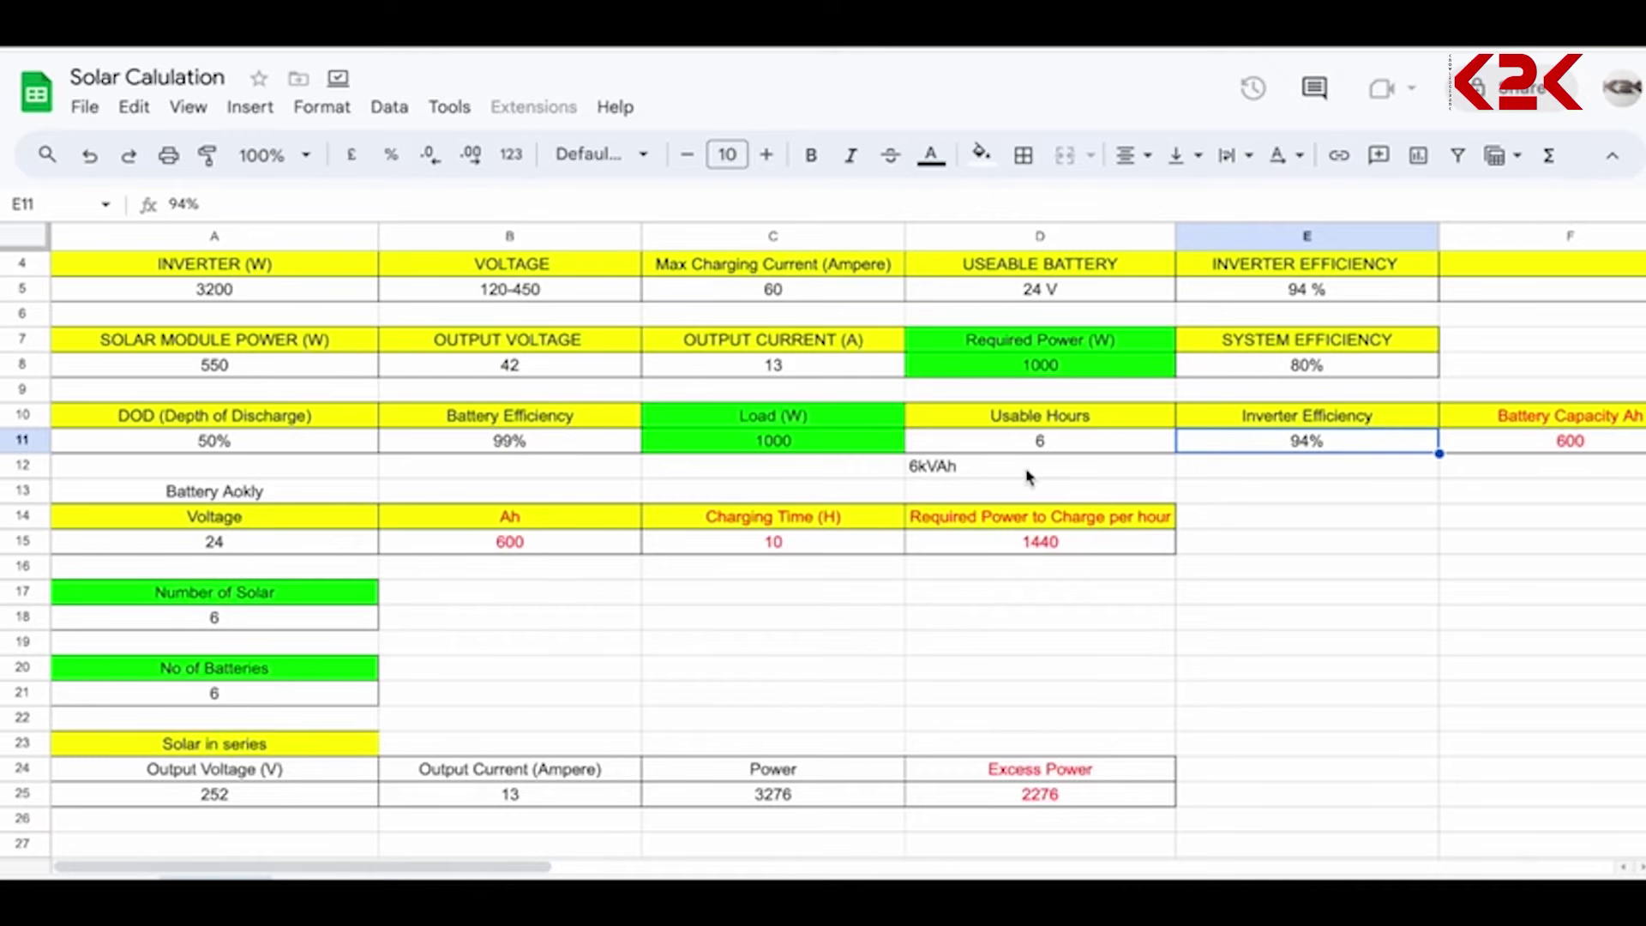
pyautogui.click(309, 549)
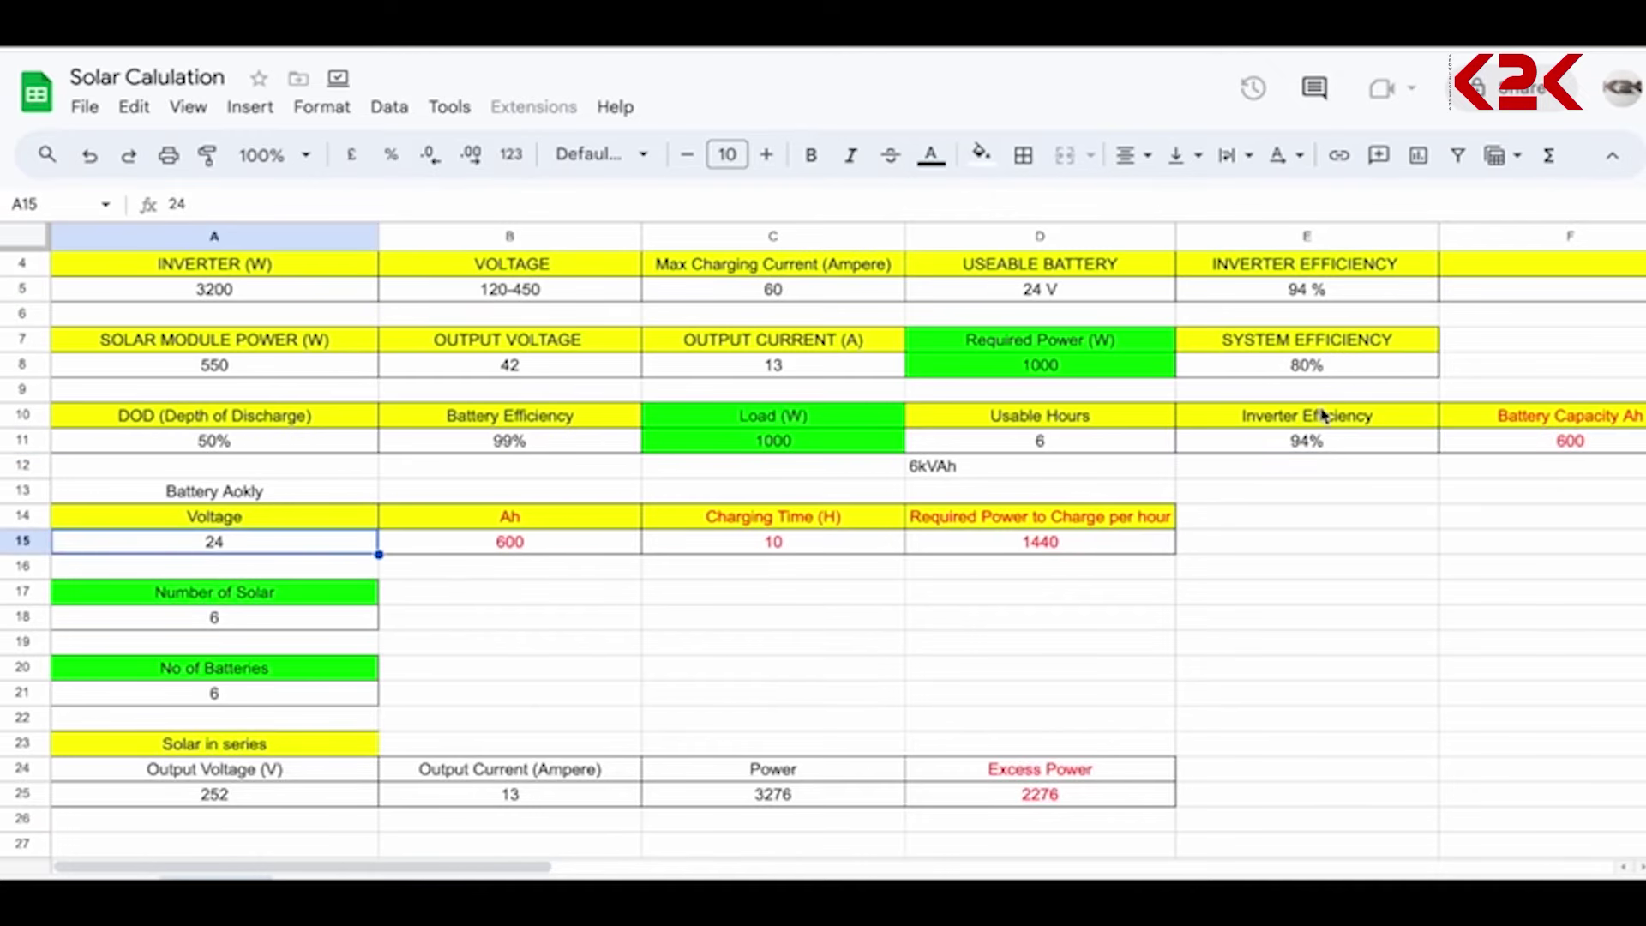
pyautogui.click(254, 443)
pyautogui.click(558, 426)
pyautogui.click(558, 439)
pyautogui.click(1286, 429)
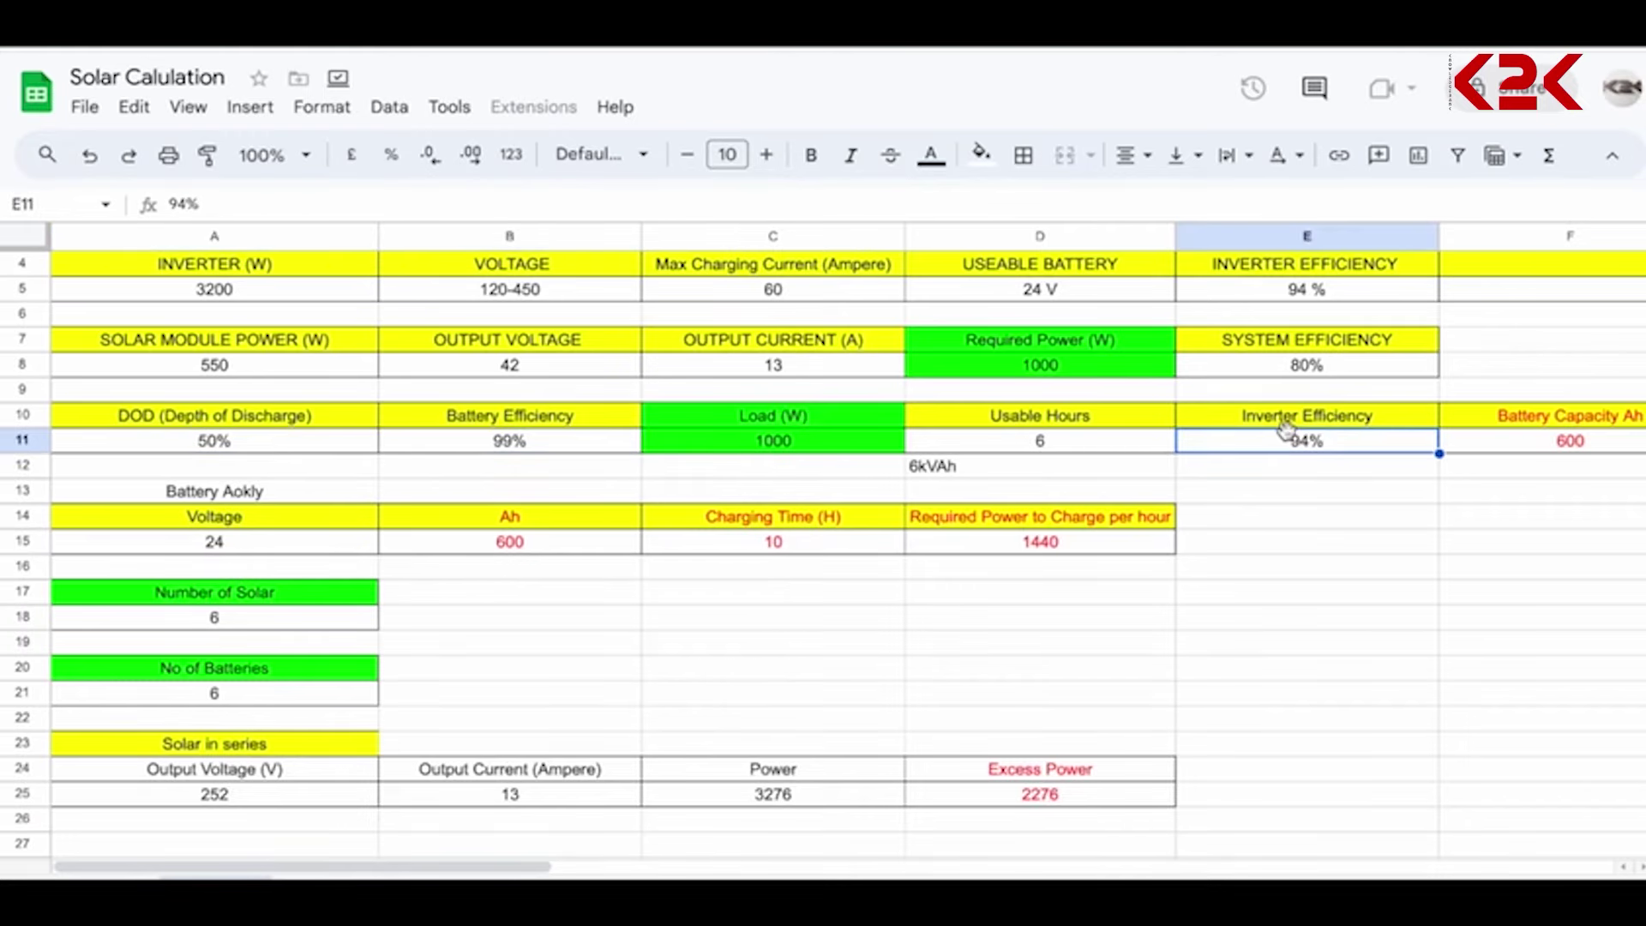
# - Open the Battery Capacity Ah formula in F11, trace each cell reference in its numerator and denominator, and close it unchanged
pyautogui.doubleClick(1502, 450)
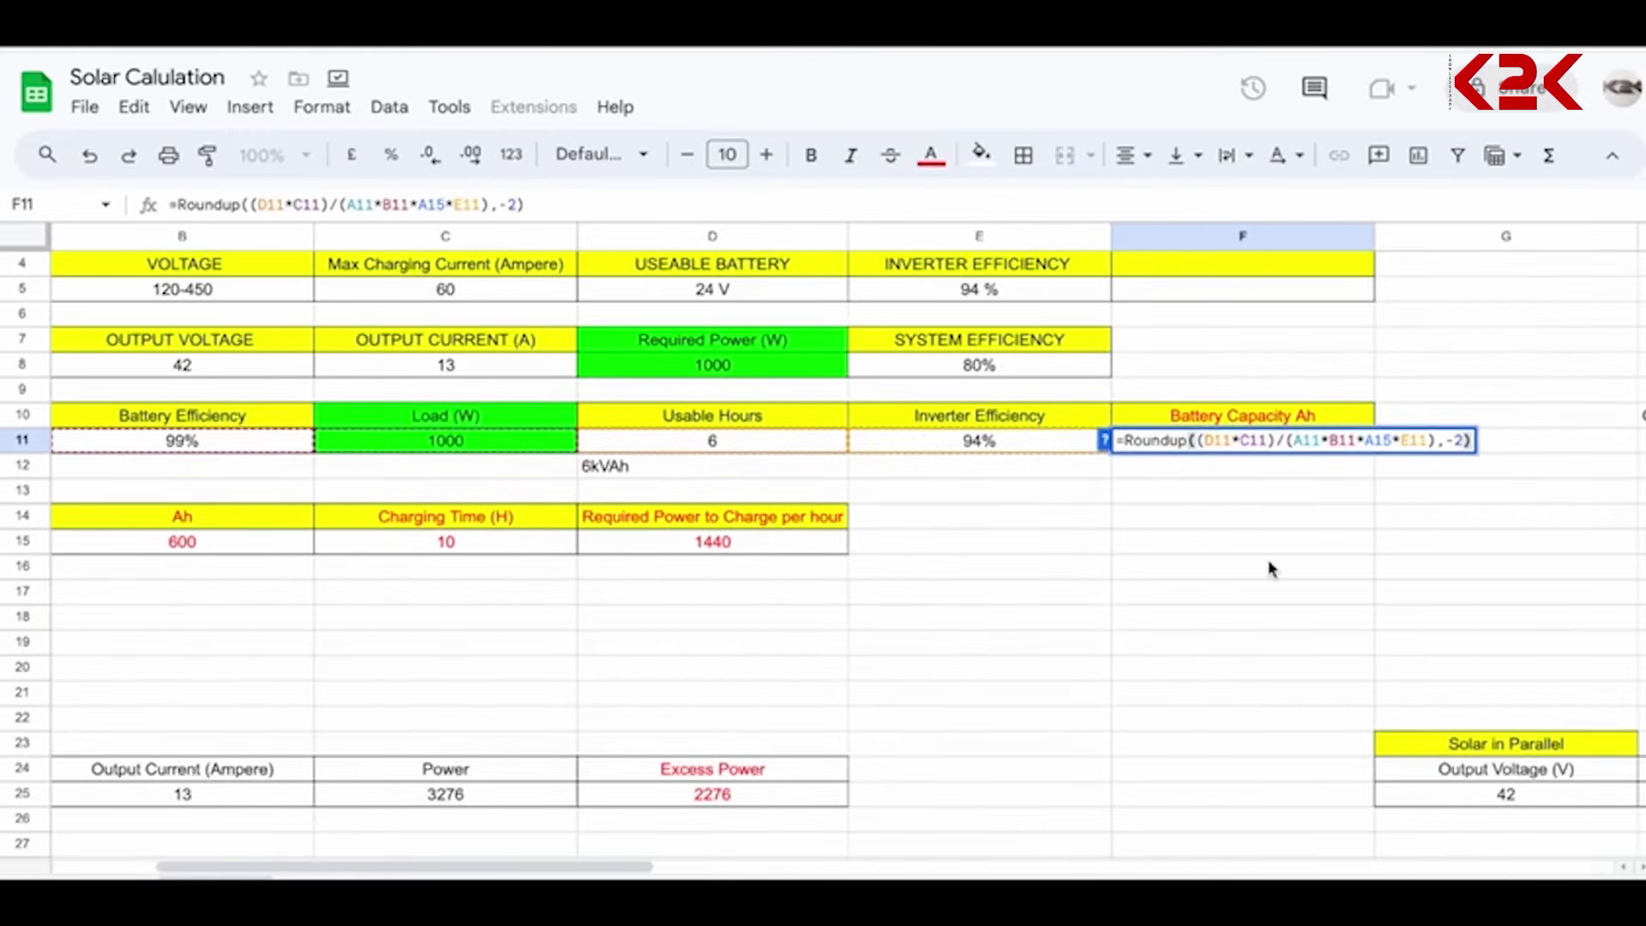
pyautogui.hscroll(-3, 1271, 569)
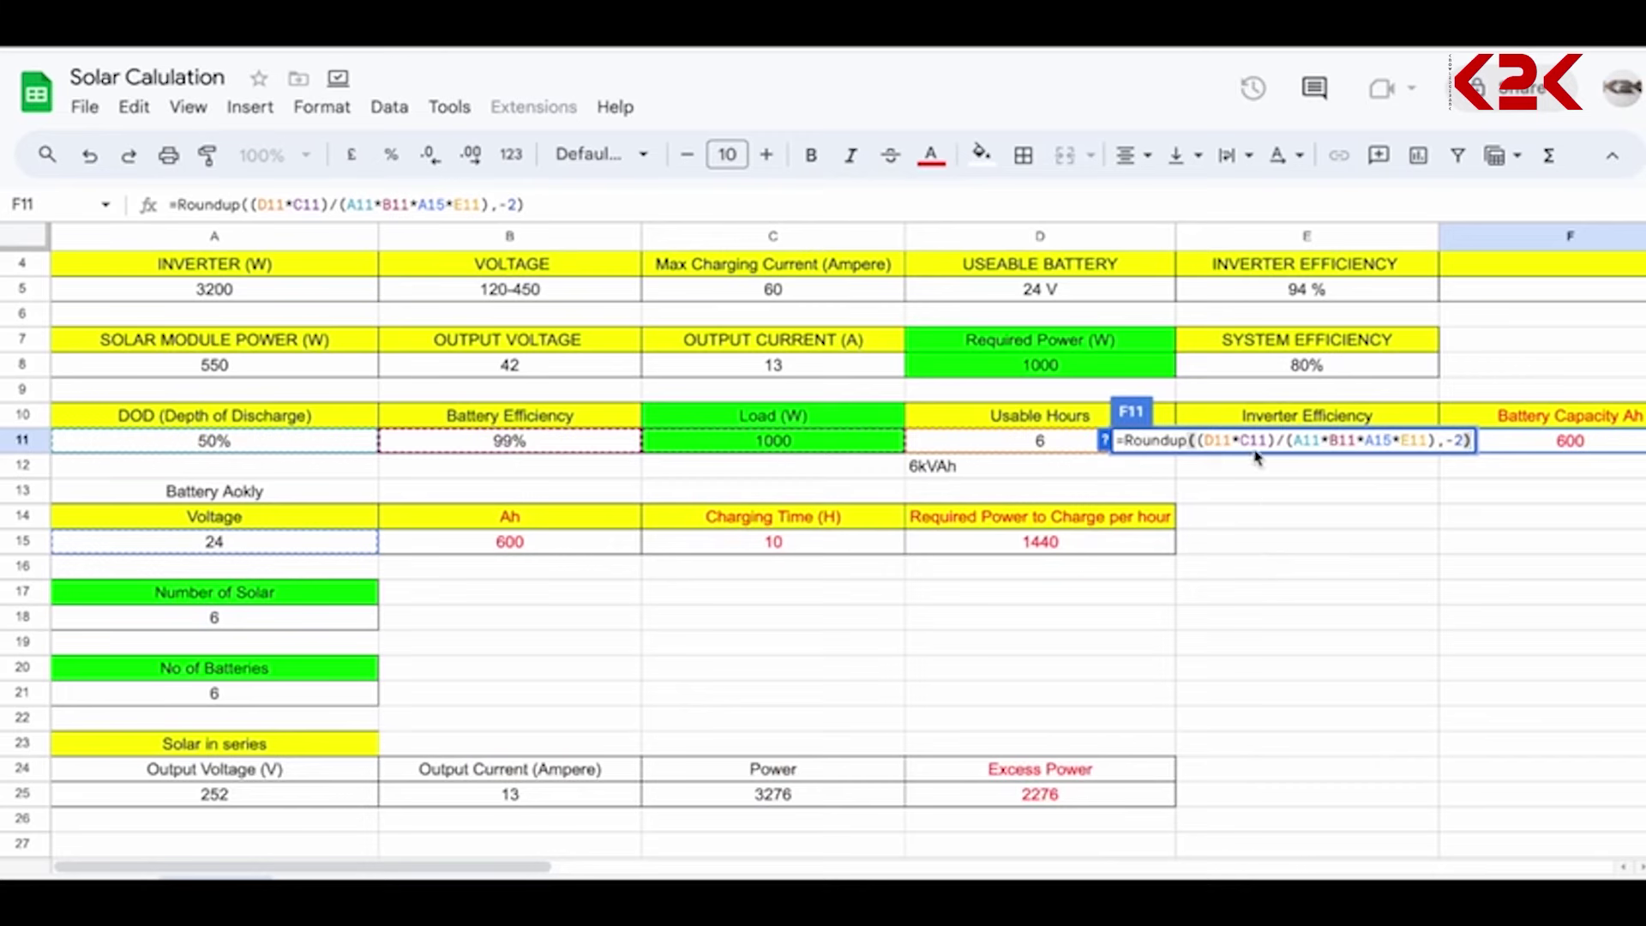
pyautogui.click(1221, 439)
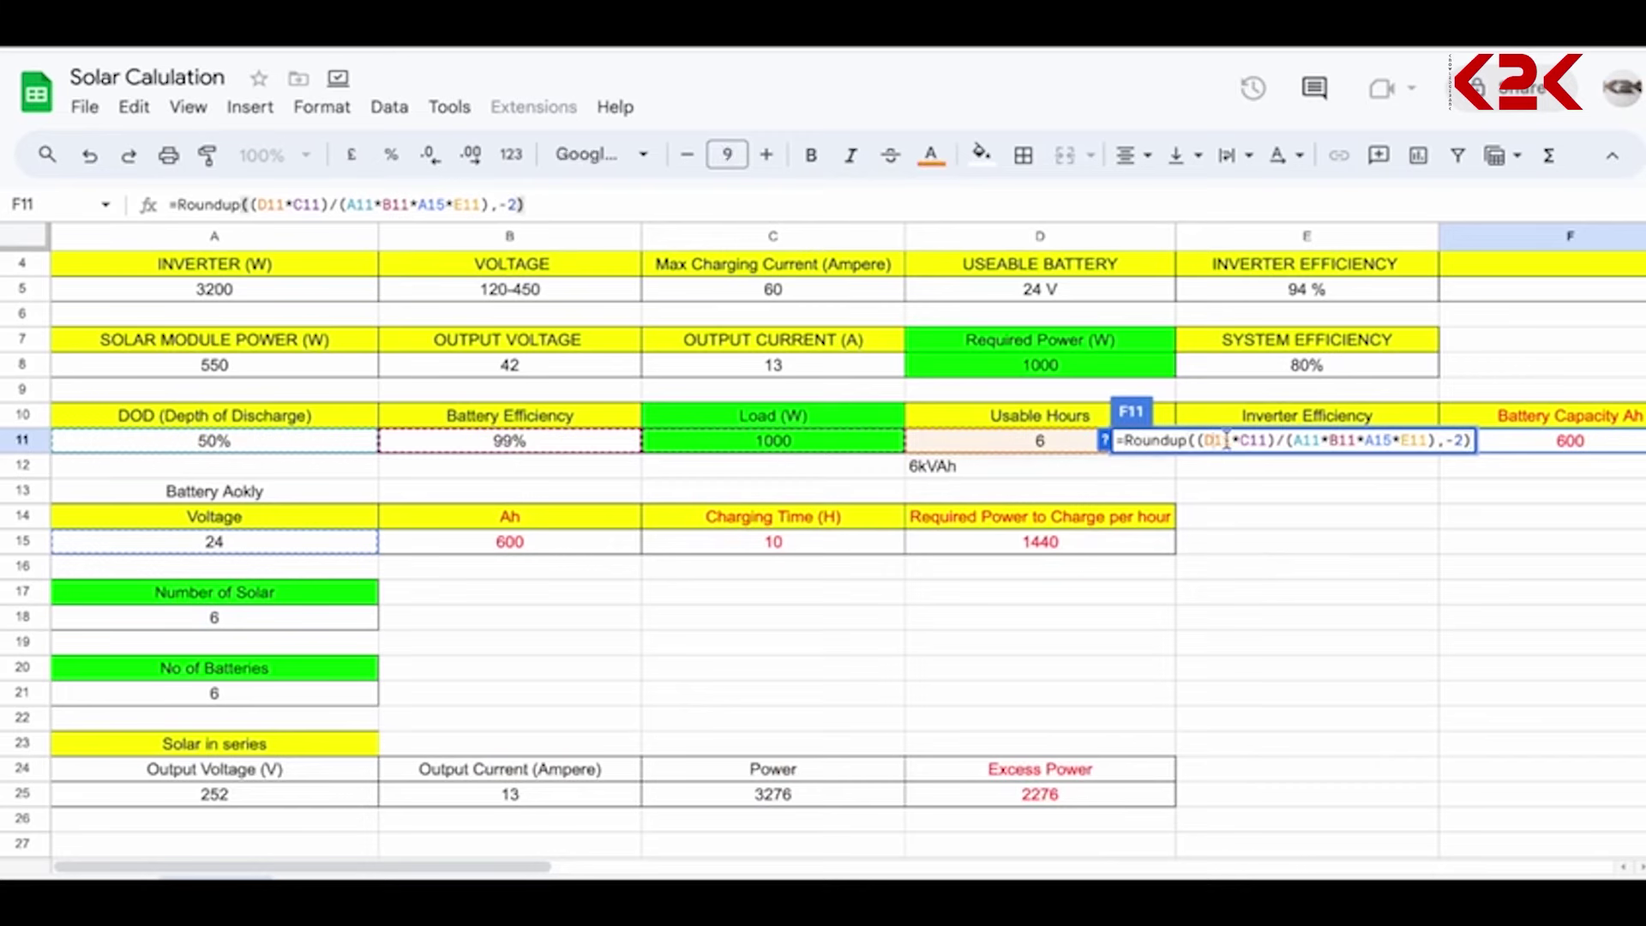
pyautogui.click(1266, 441)
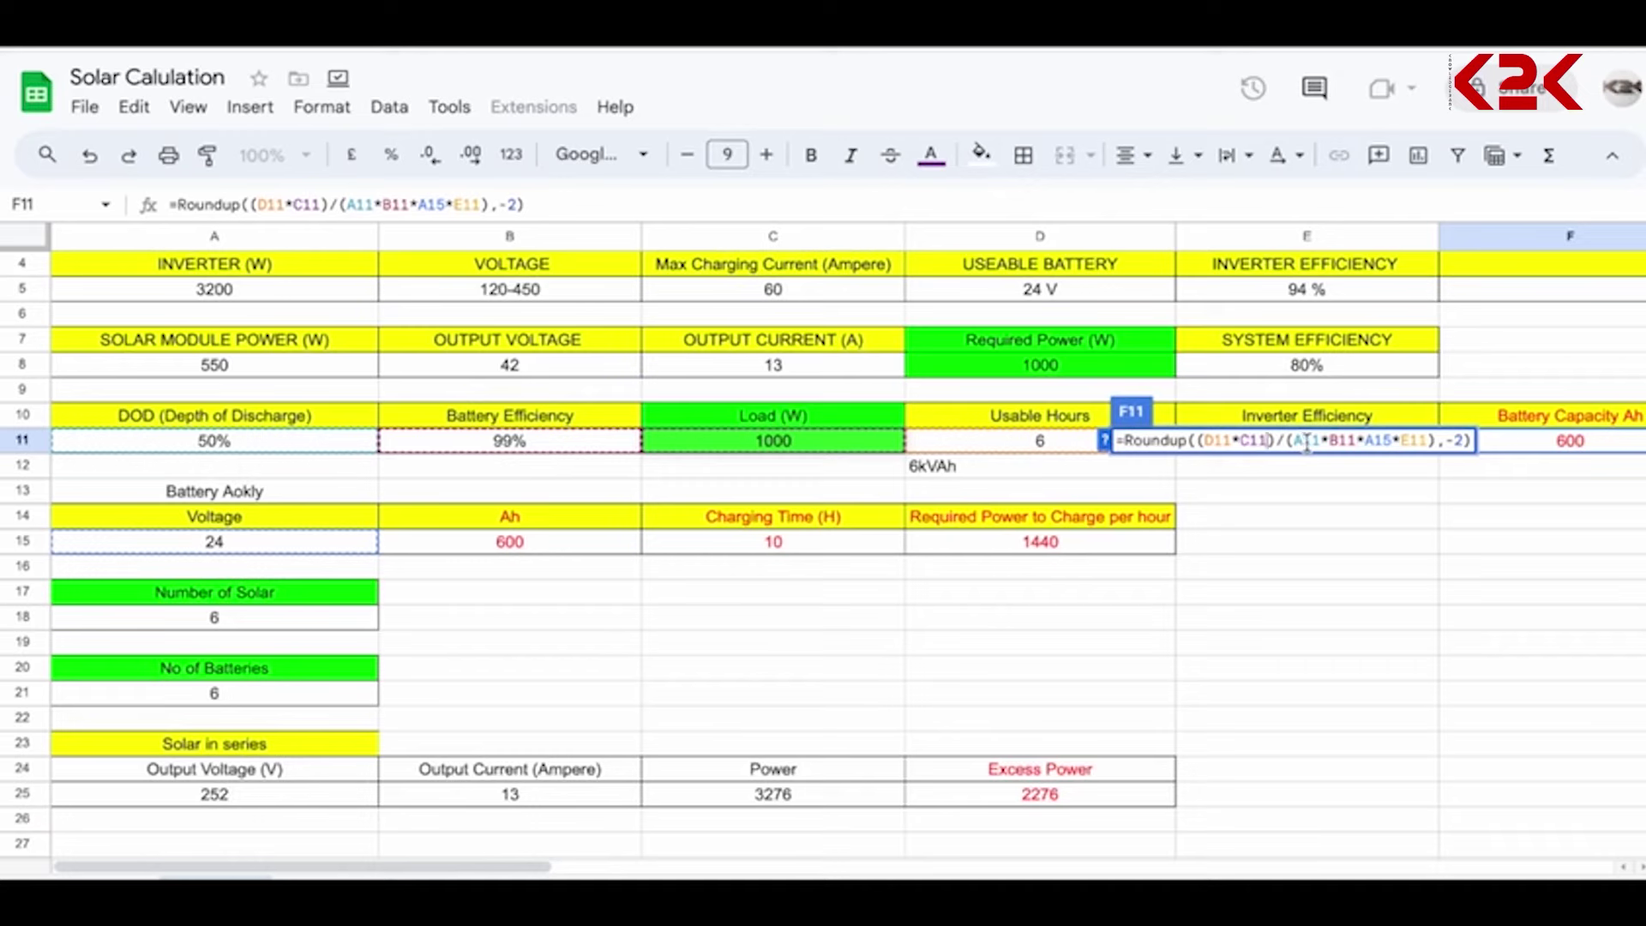
pyautogui.click(1306, 440)
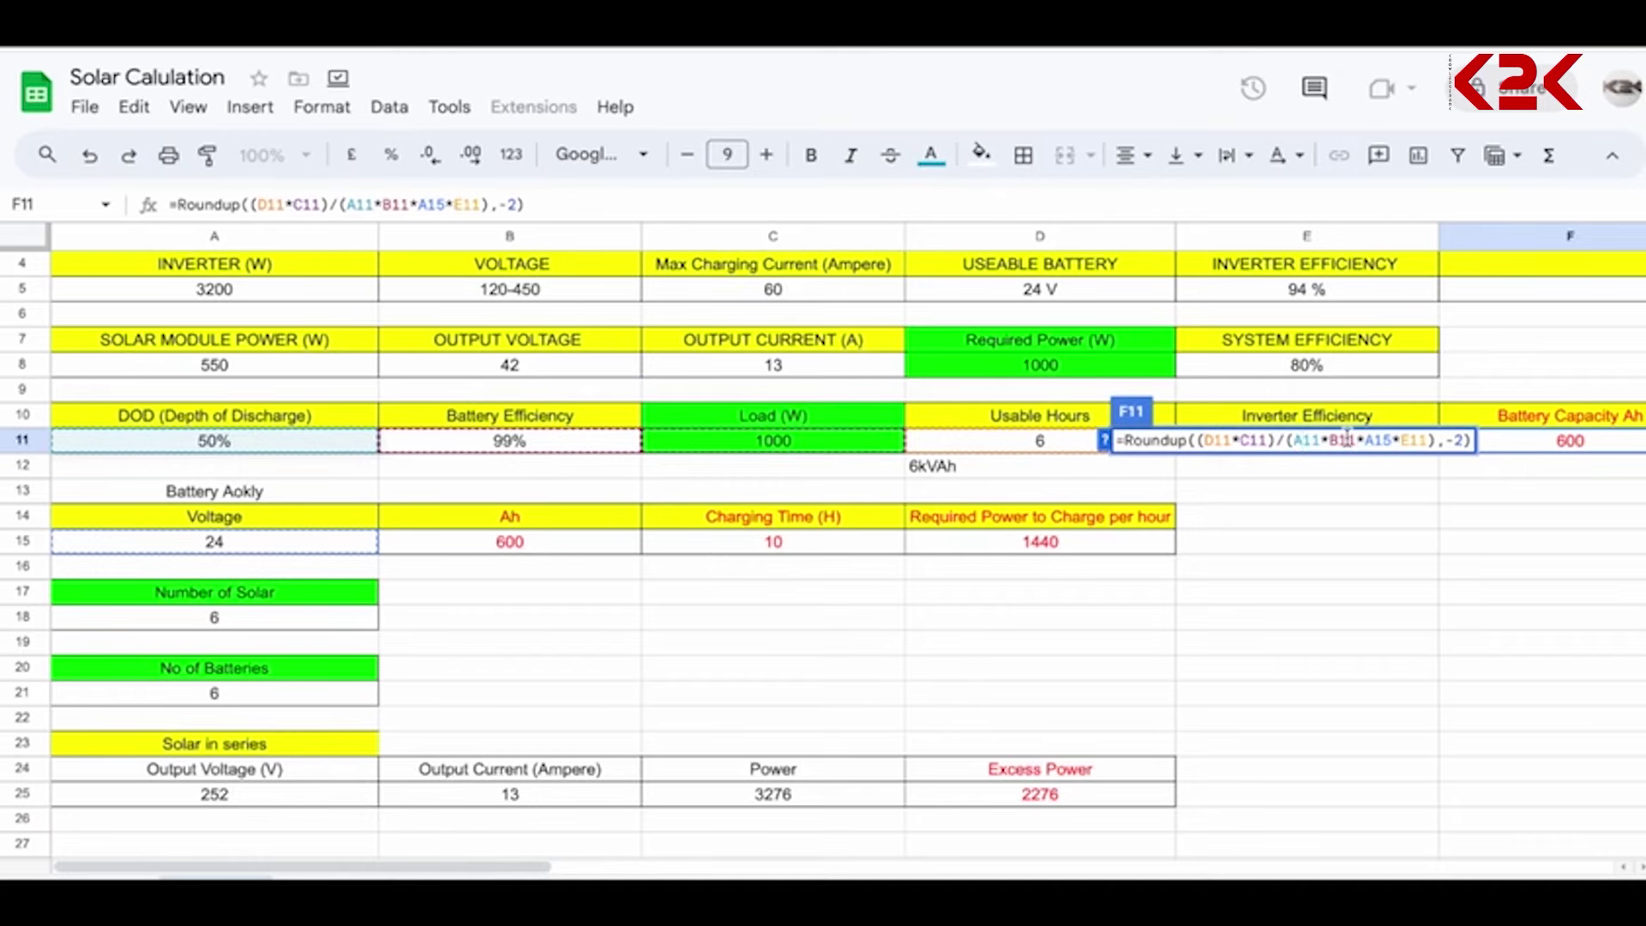
pyautogui.click(1383, 441)
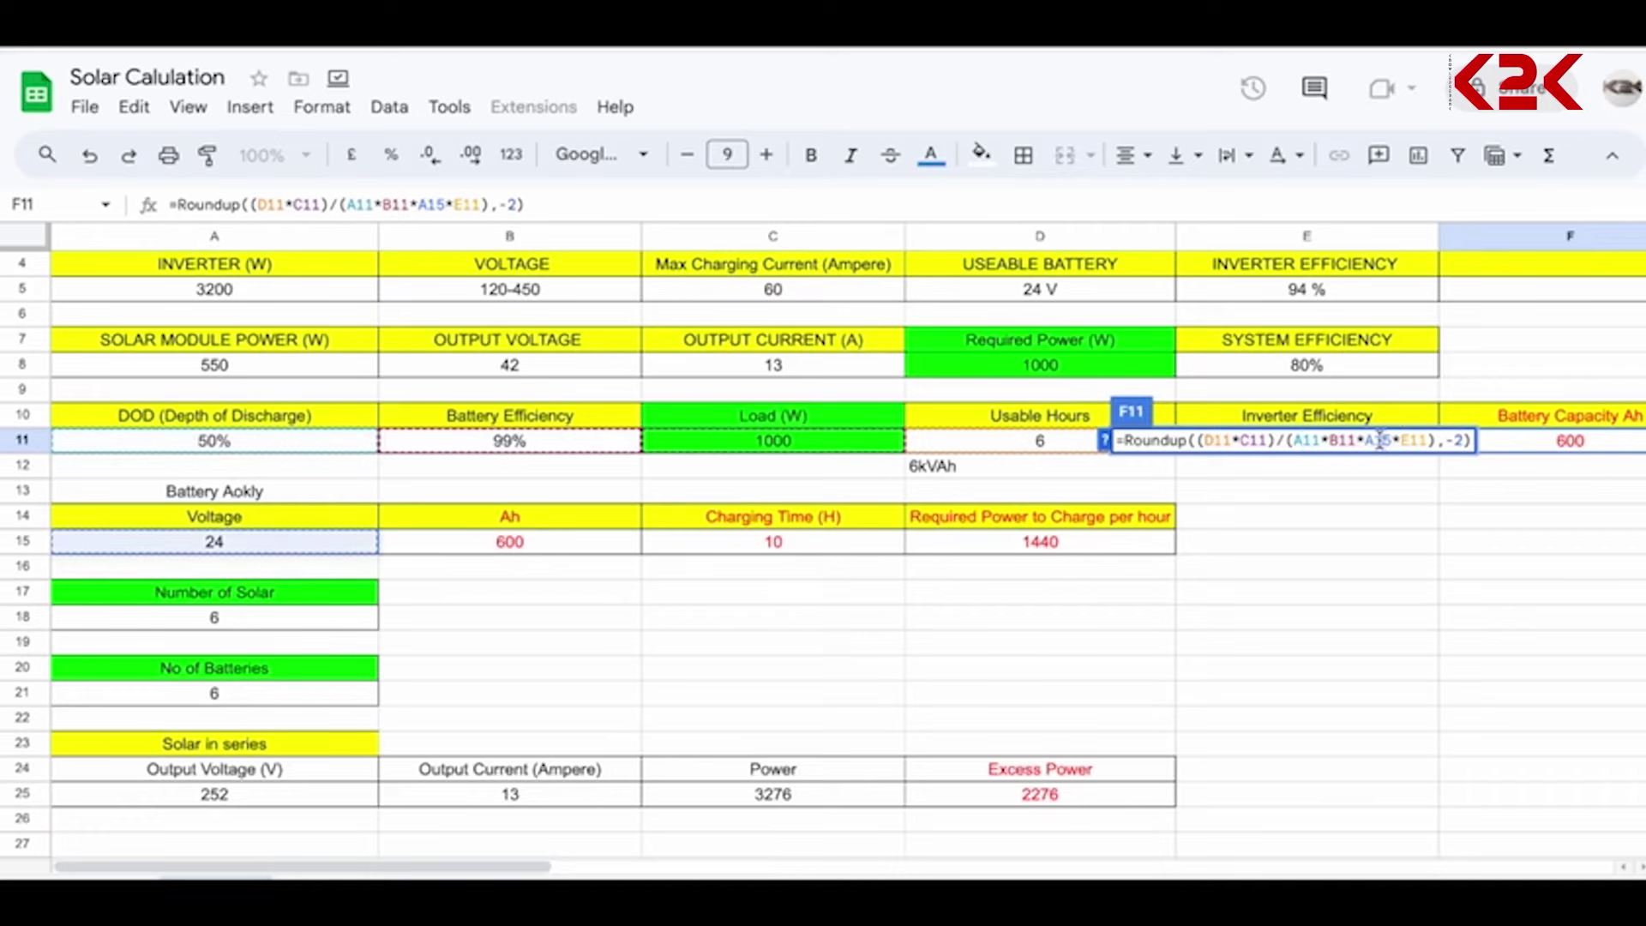
pyautogui.click(1304, 441)
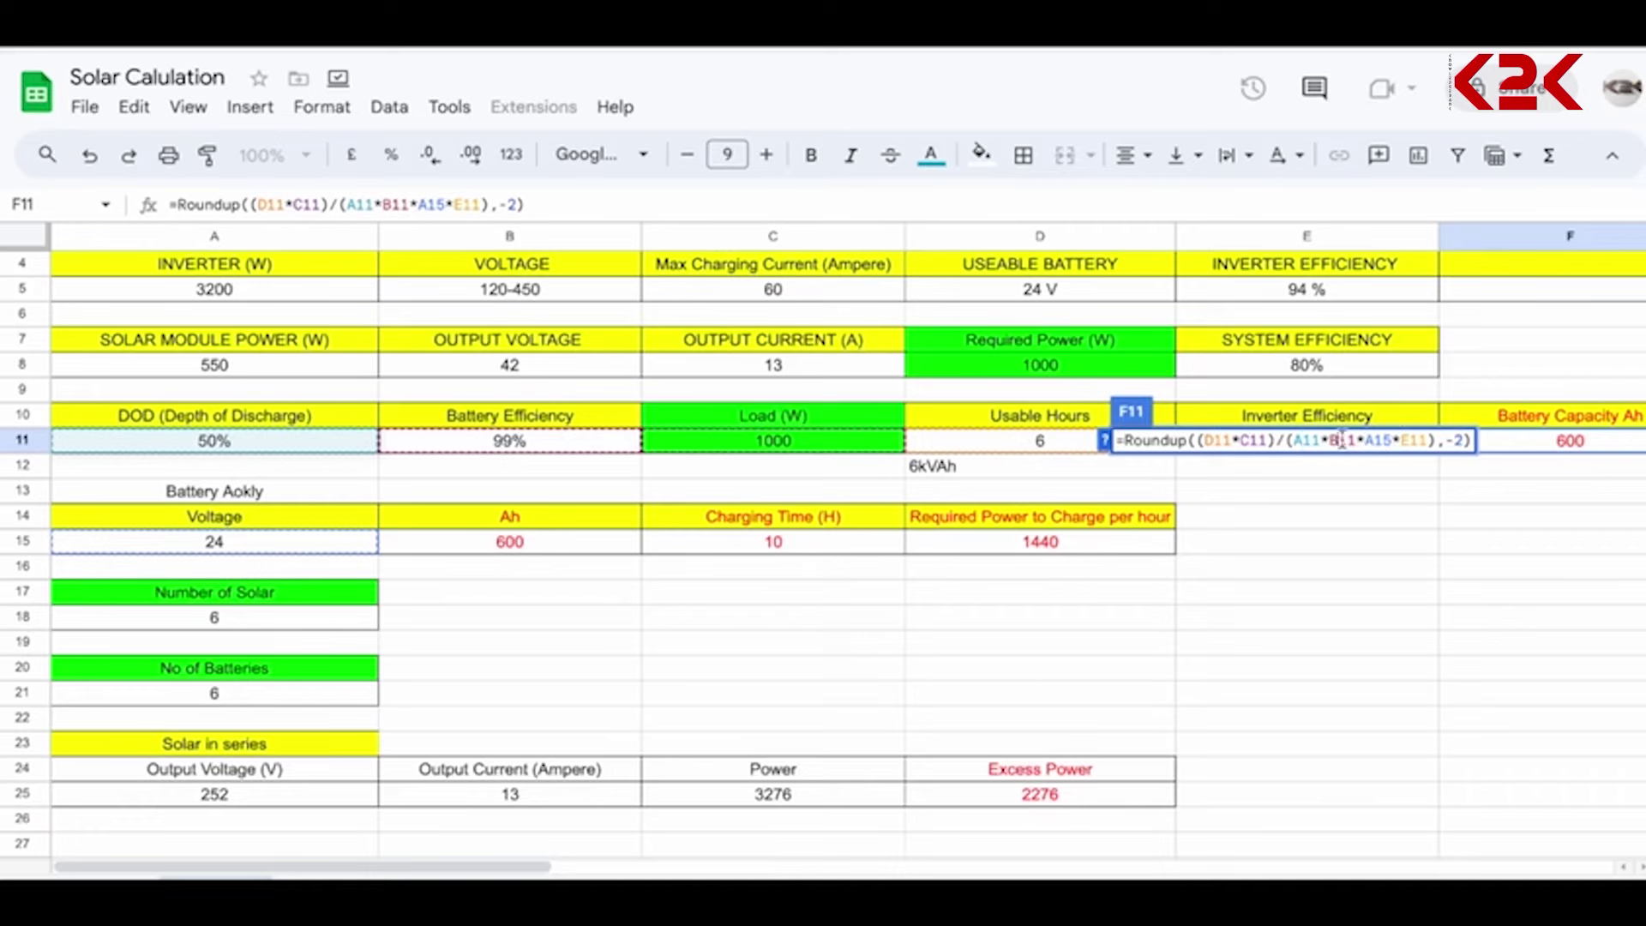
pyautogui.click(1343, 440)
pyautogui.click(1412, 439)
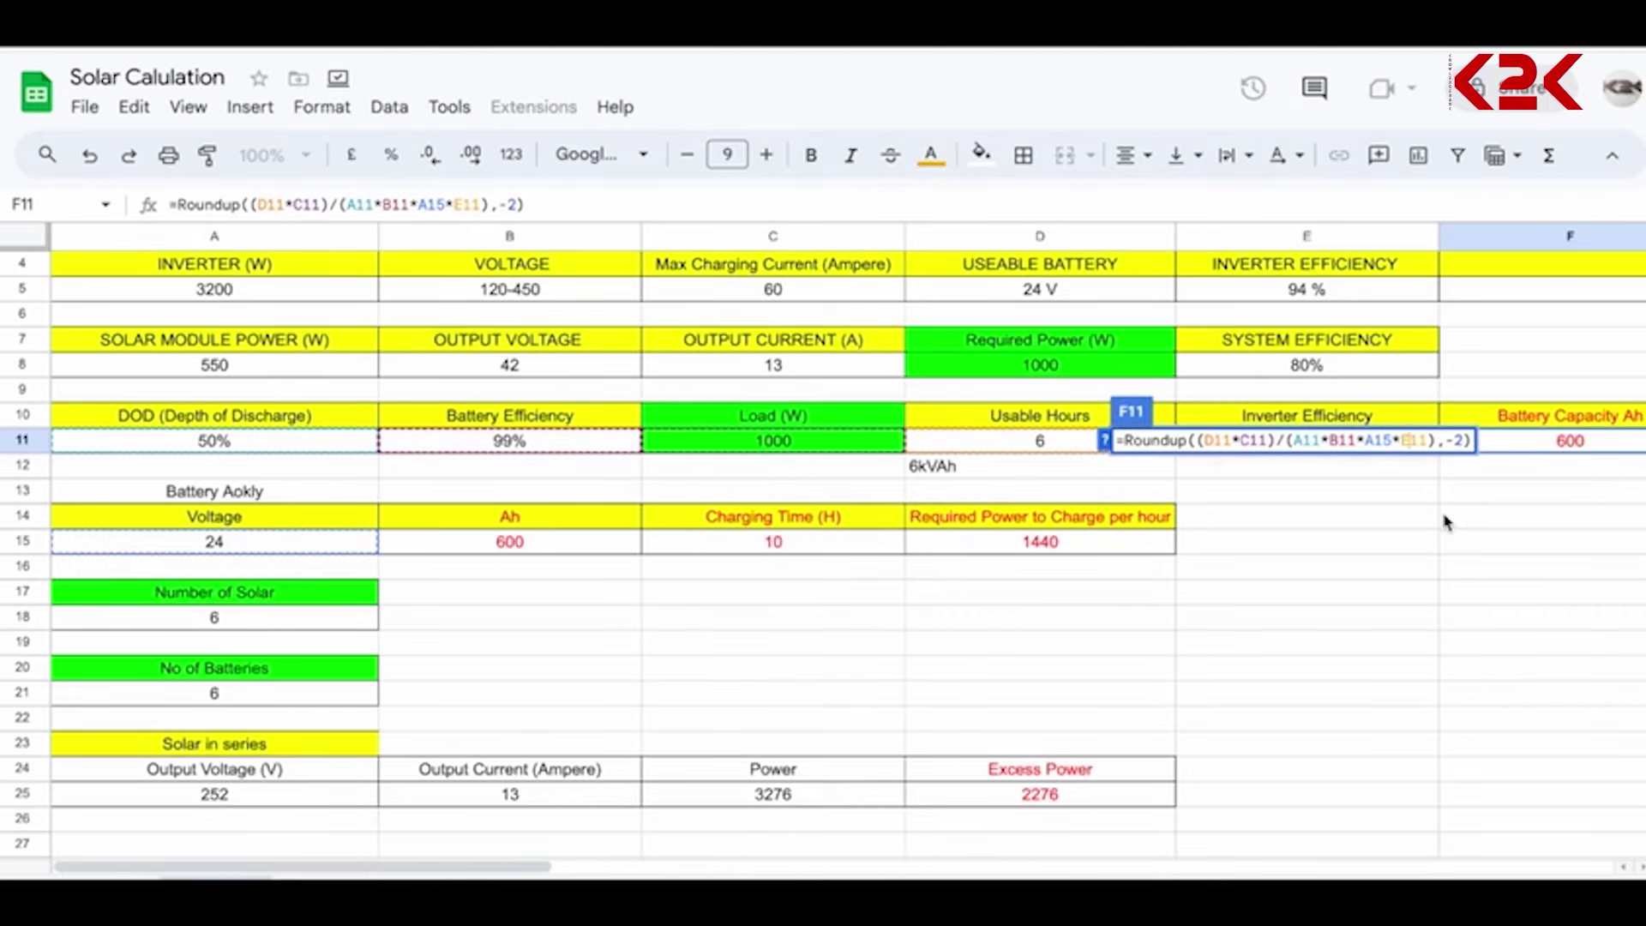
pyautogui.press('Return')
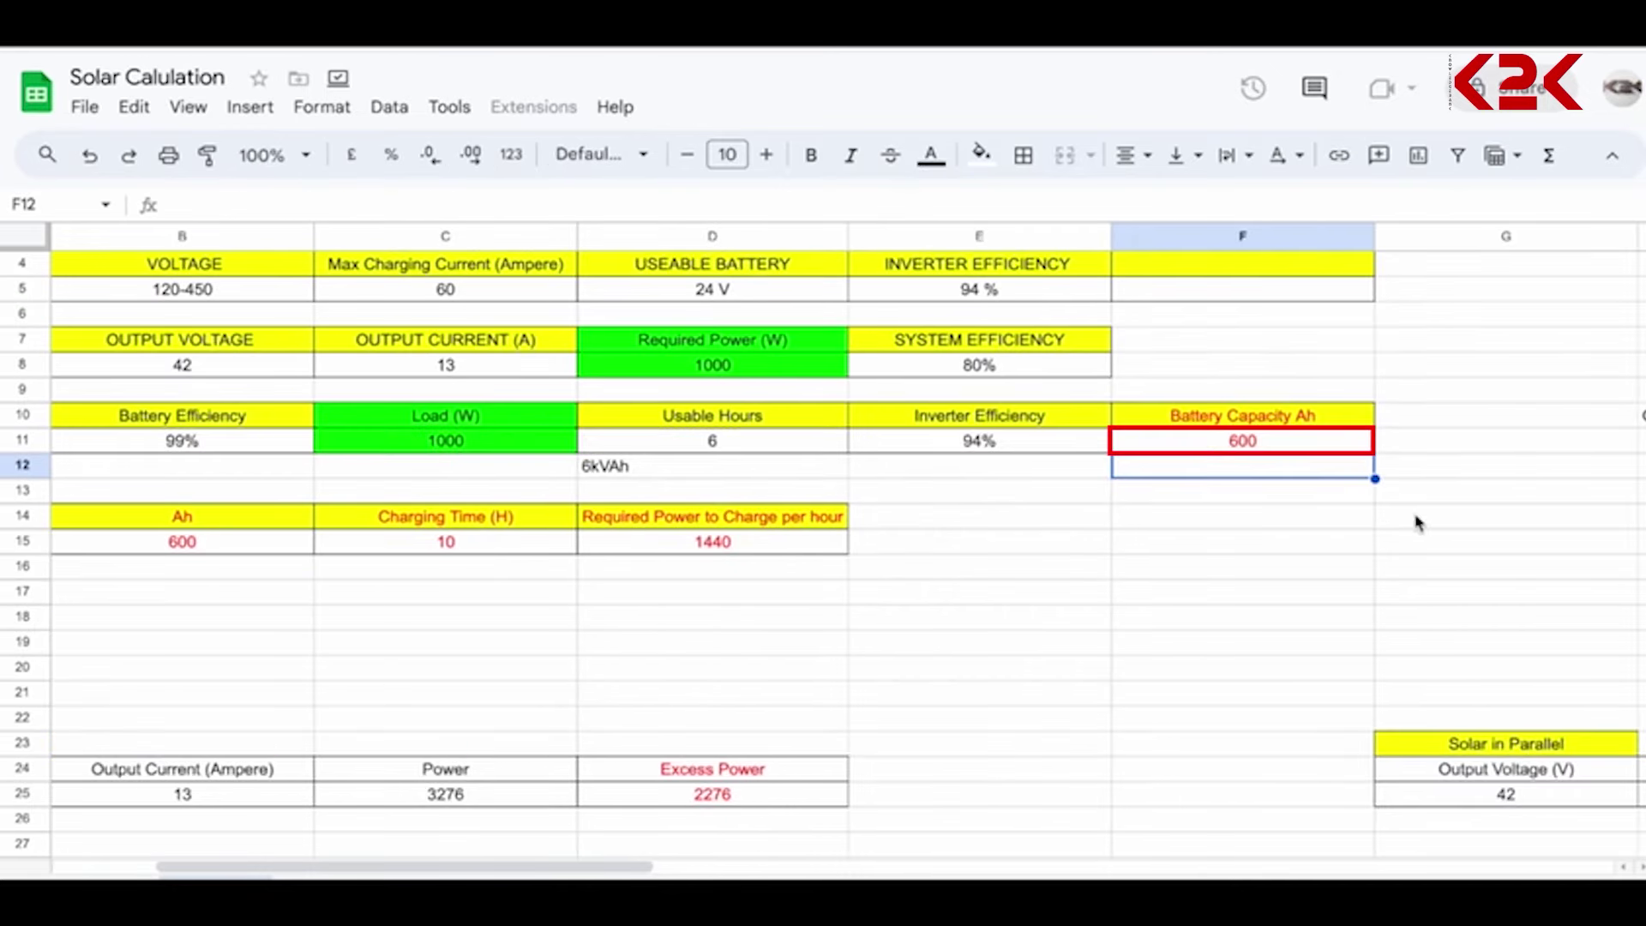
pyautogui.hscroll(-2, 1213, 551)
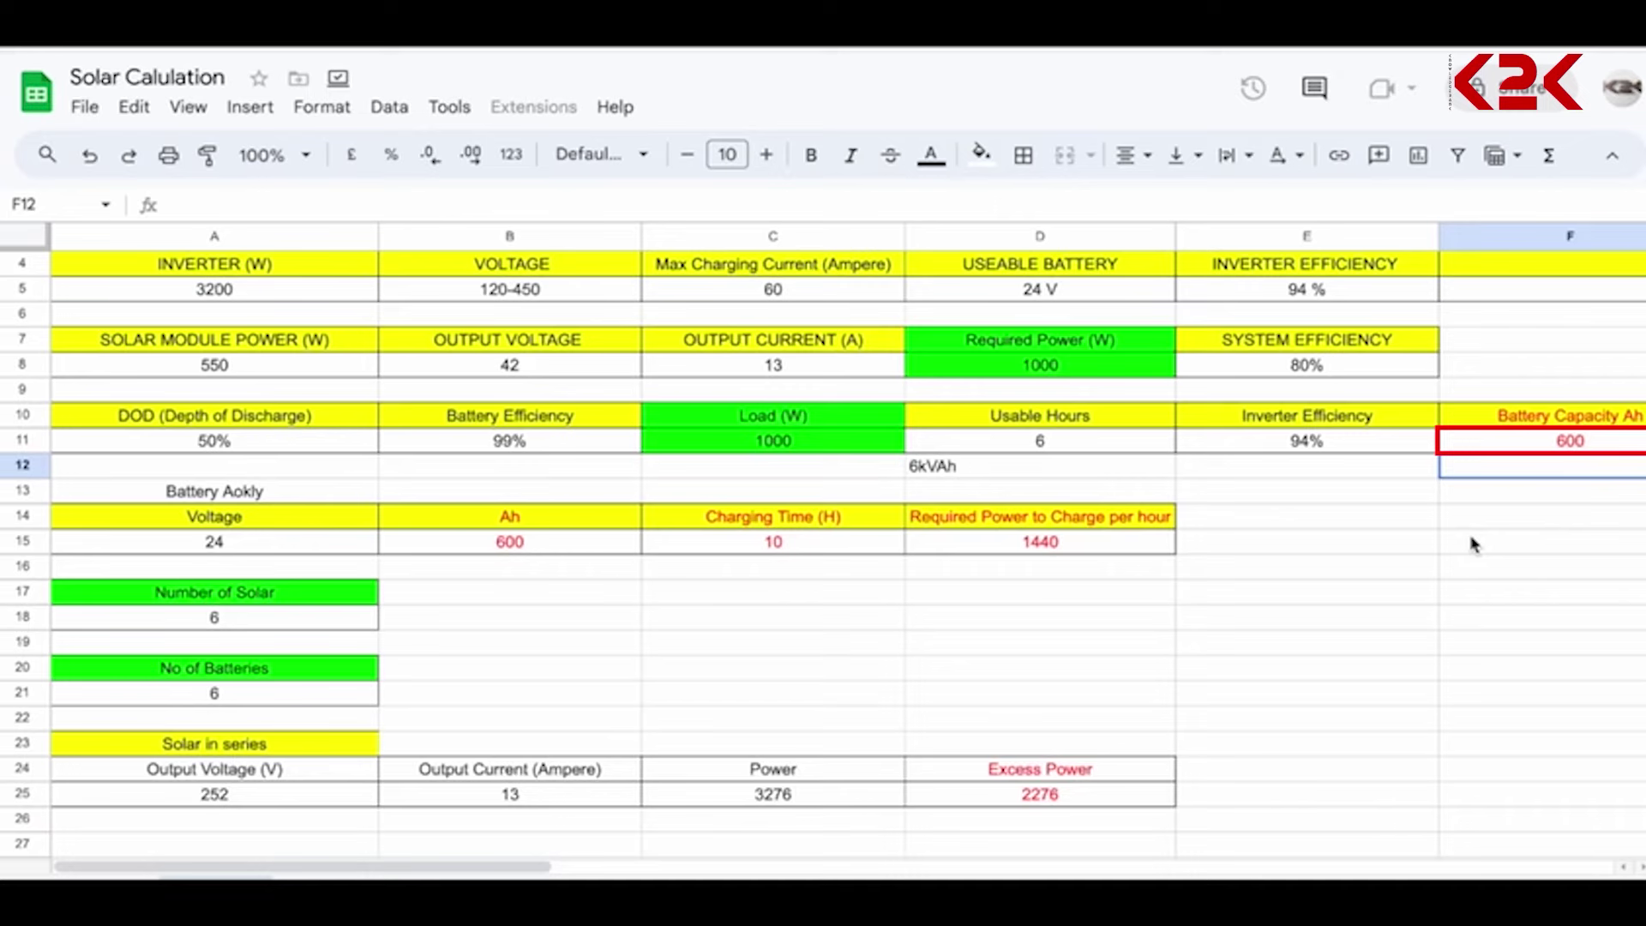
# - Inspect the No of Batteries formula in A21 and compare it with the battery capacity in F11
pyautogui.click(1545, 450)
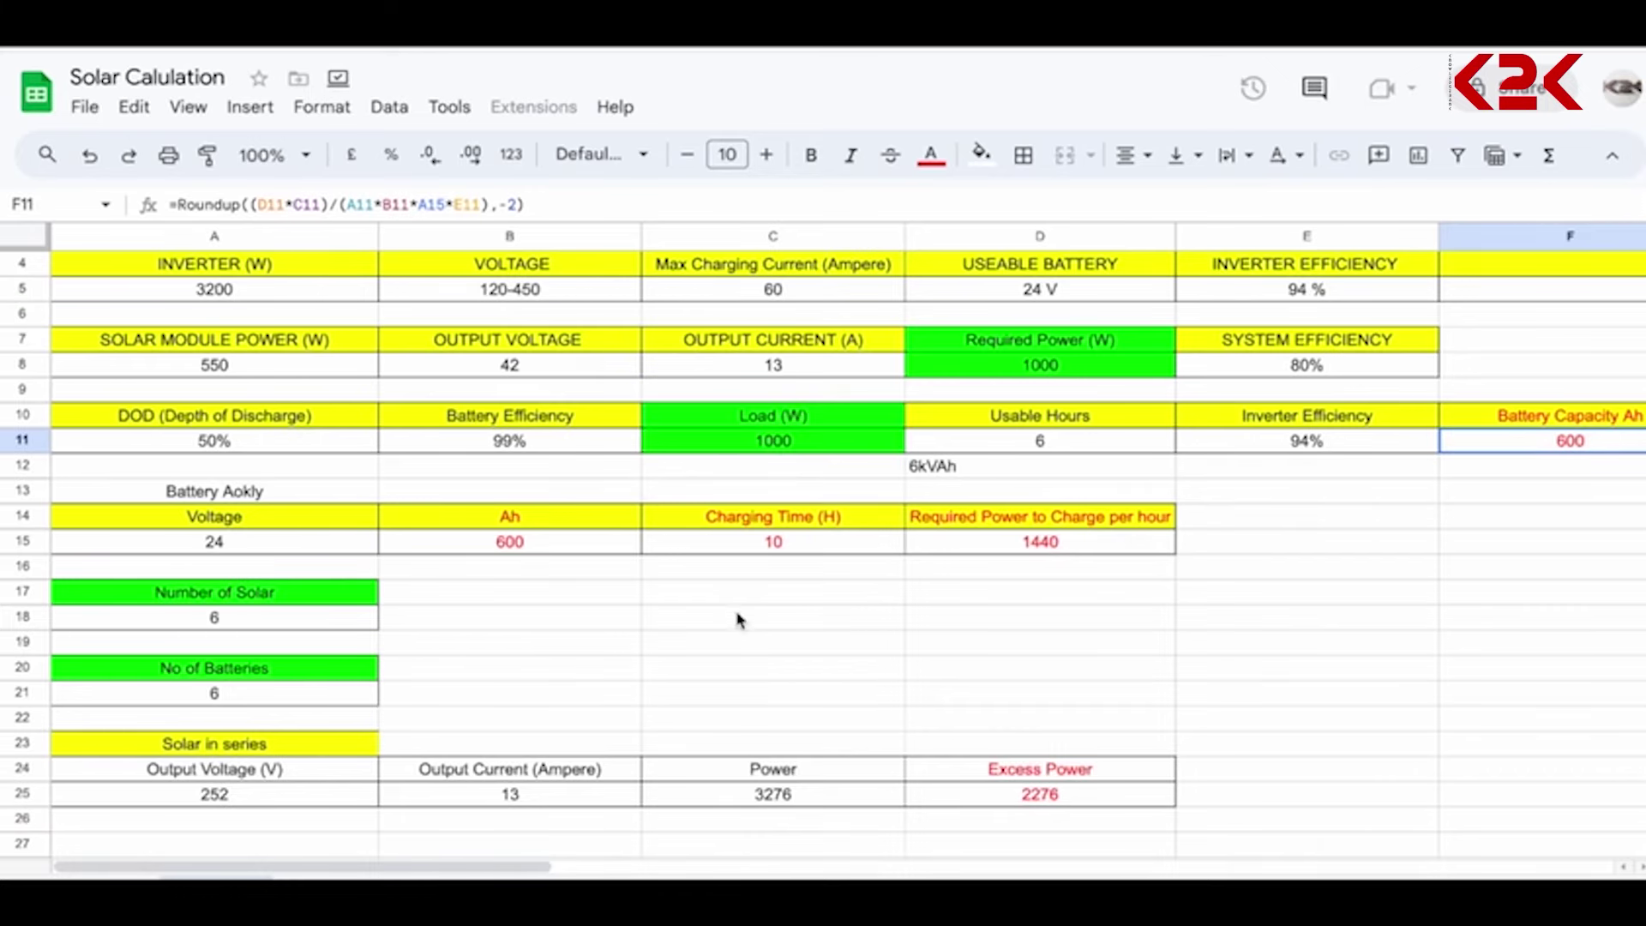
pyautogui.click(230, 701)
pyautogui.doubleClick(229, 698)
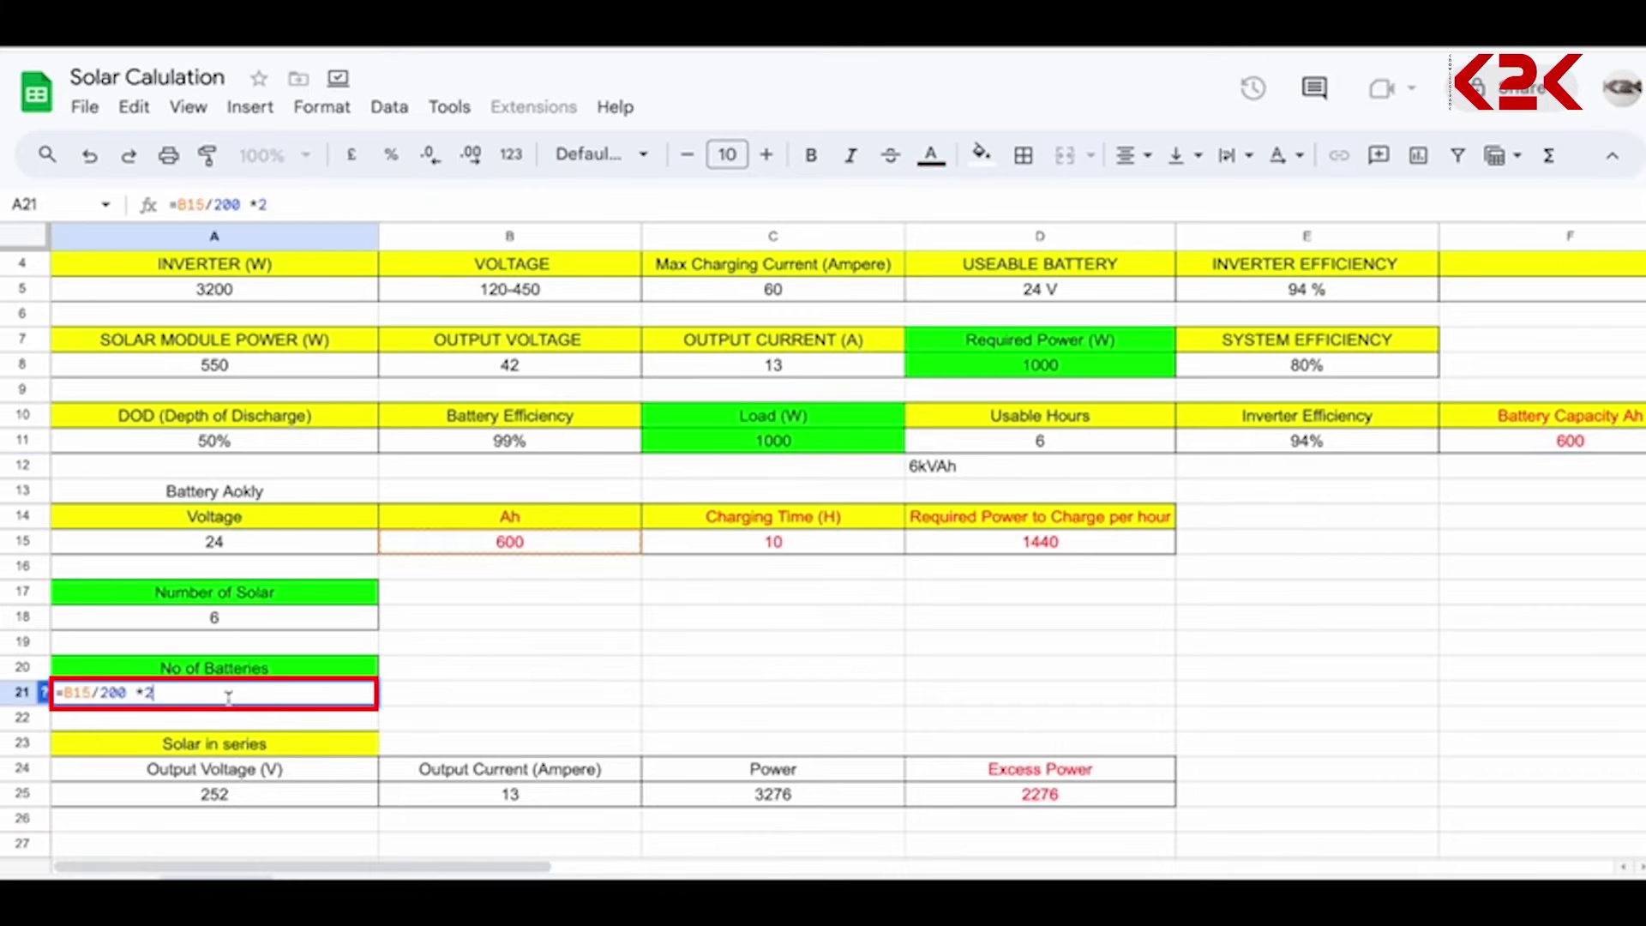
pyautogui.press('Return')
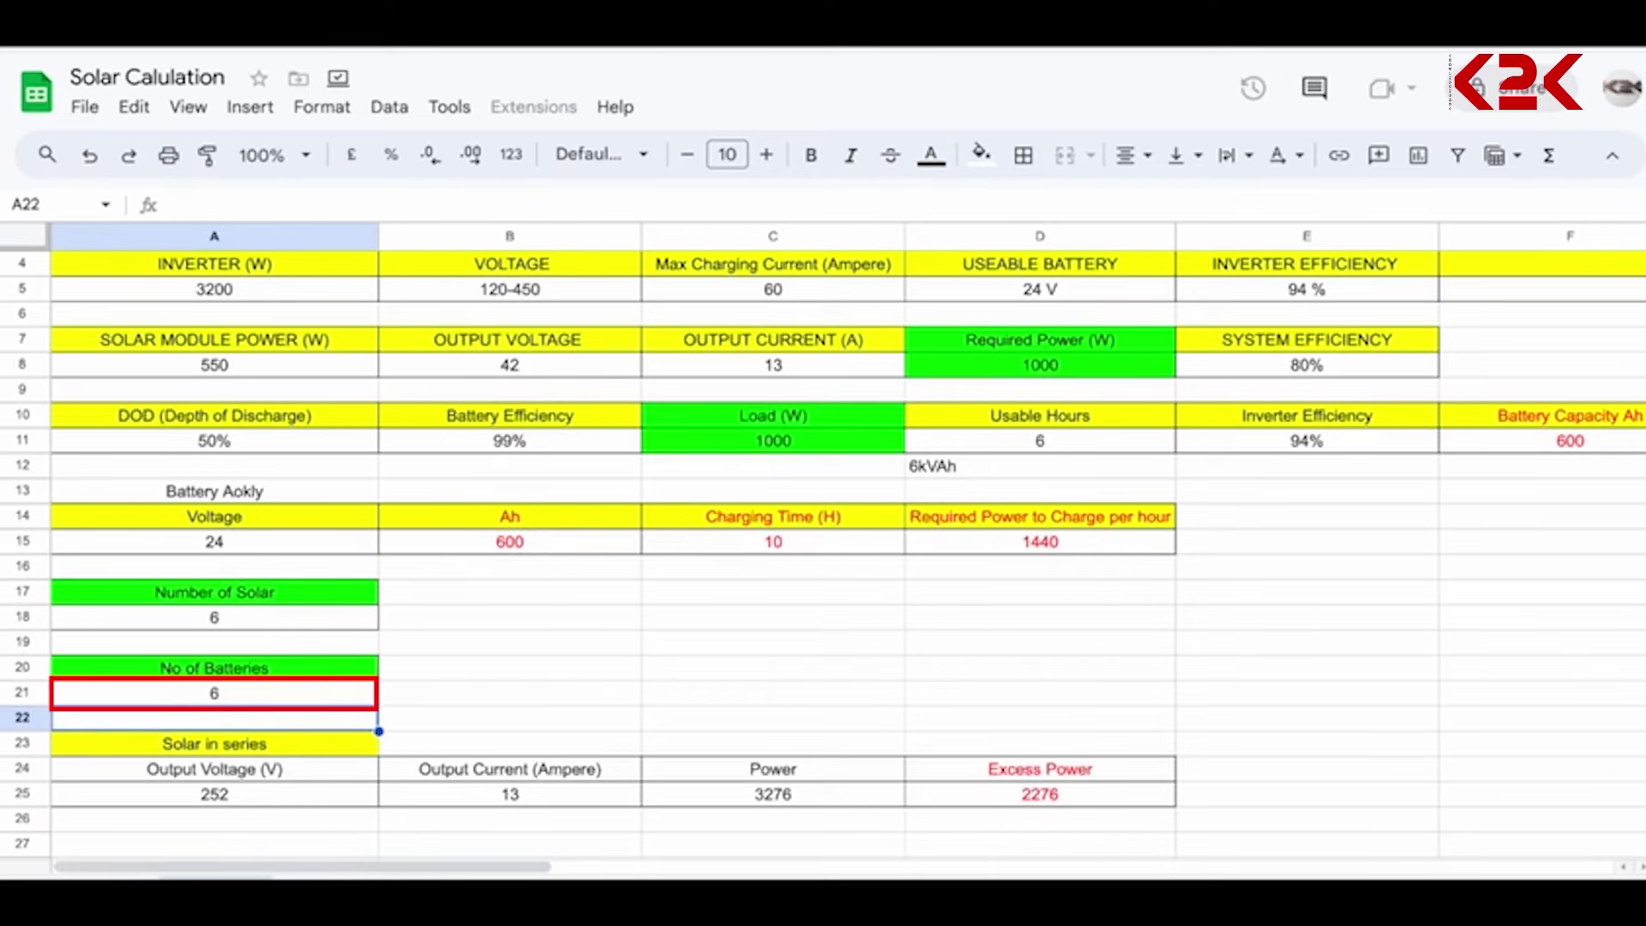
pyautogui.click(1575, 457)
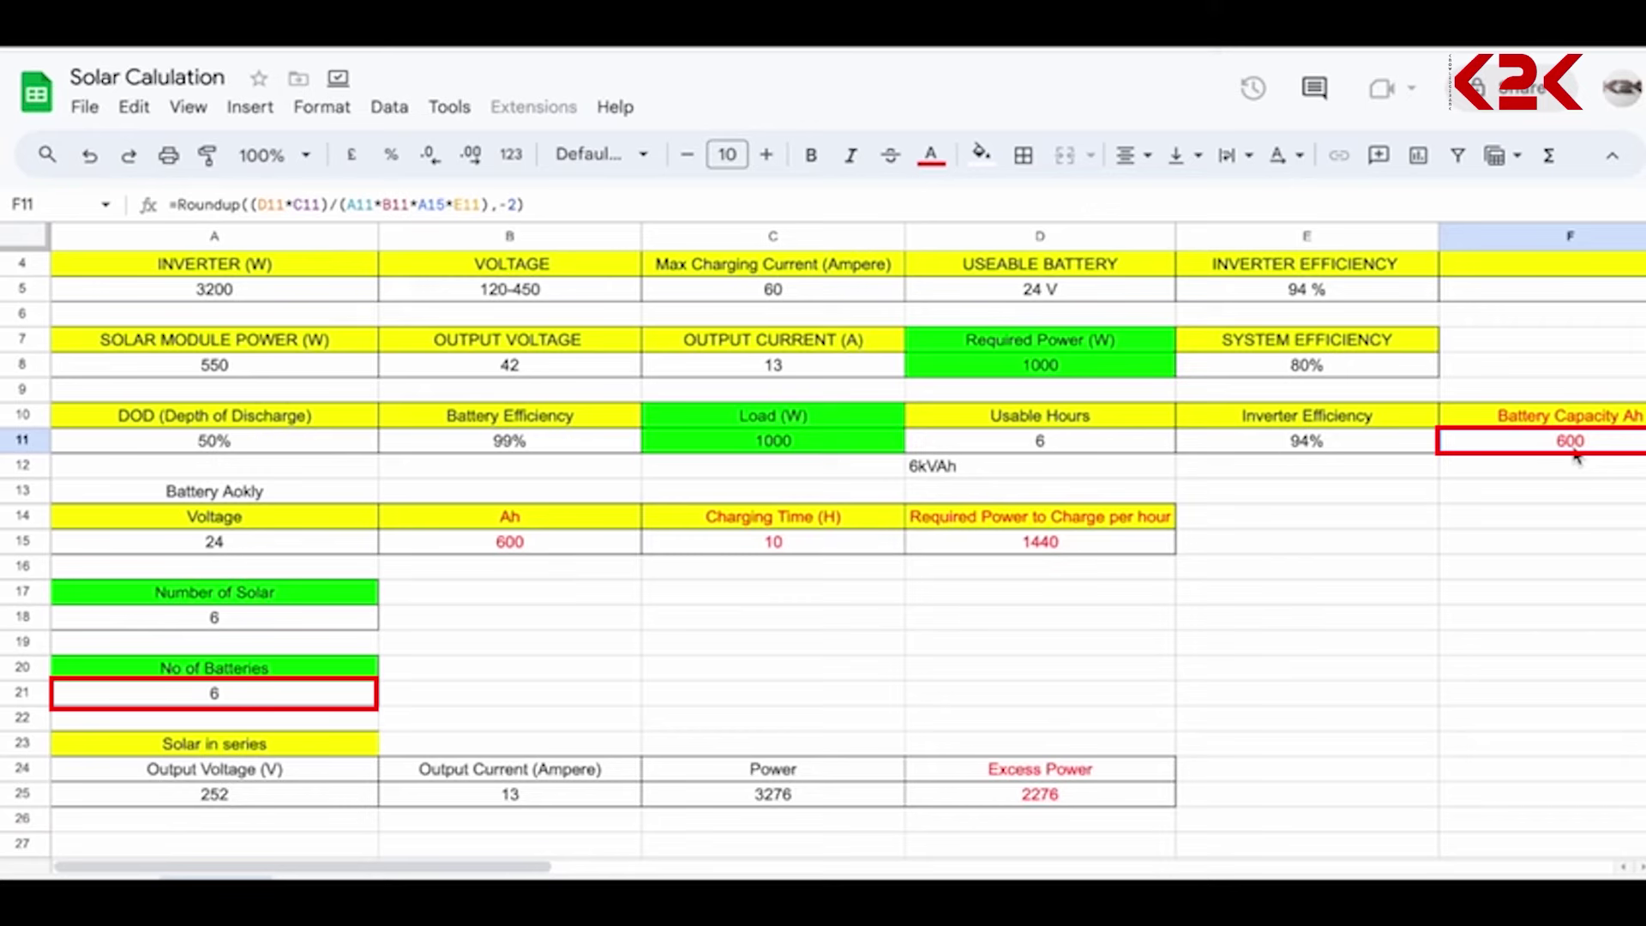
# - Check the battery voltage in A15 and the battery block in the system diagram, and return to the battery table
pyautogui.click(255, 545)
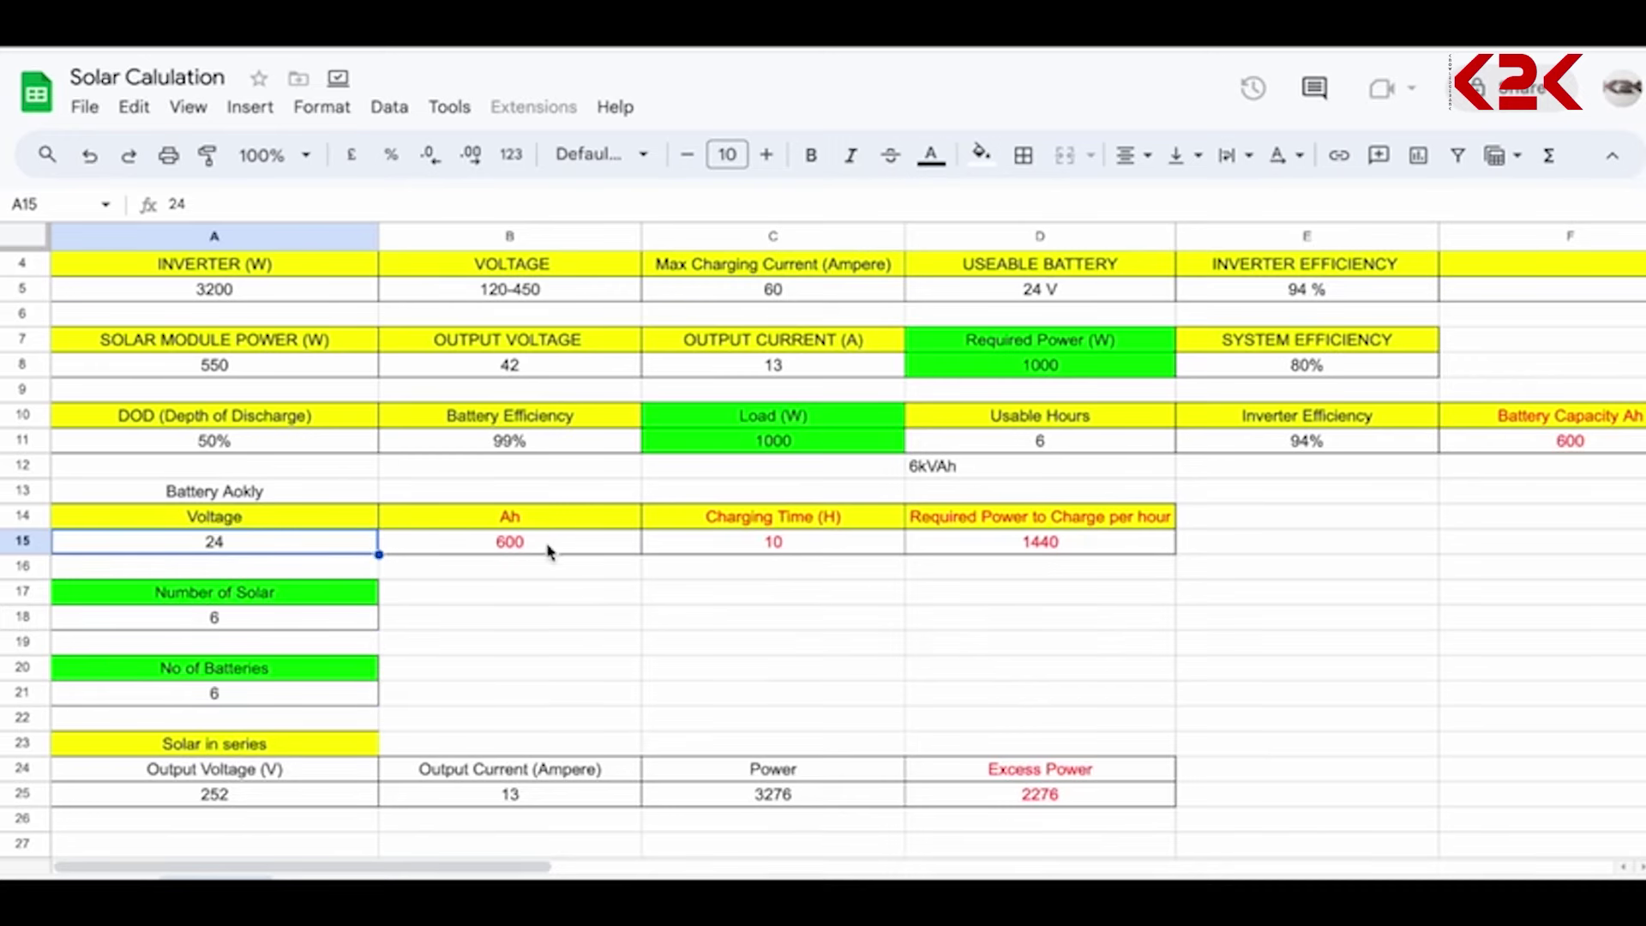
pyautogui.scroll(-8, 914, 691)
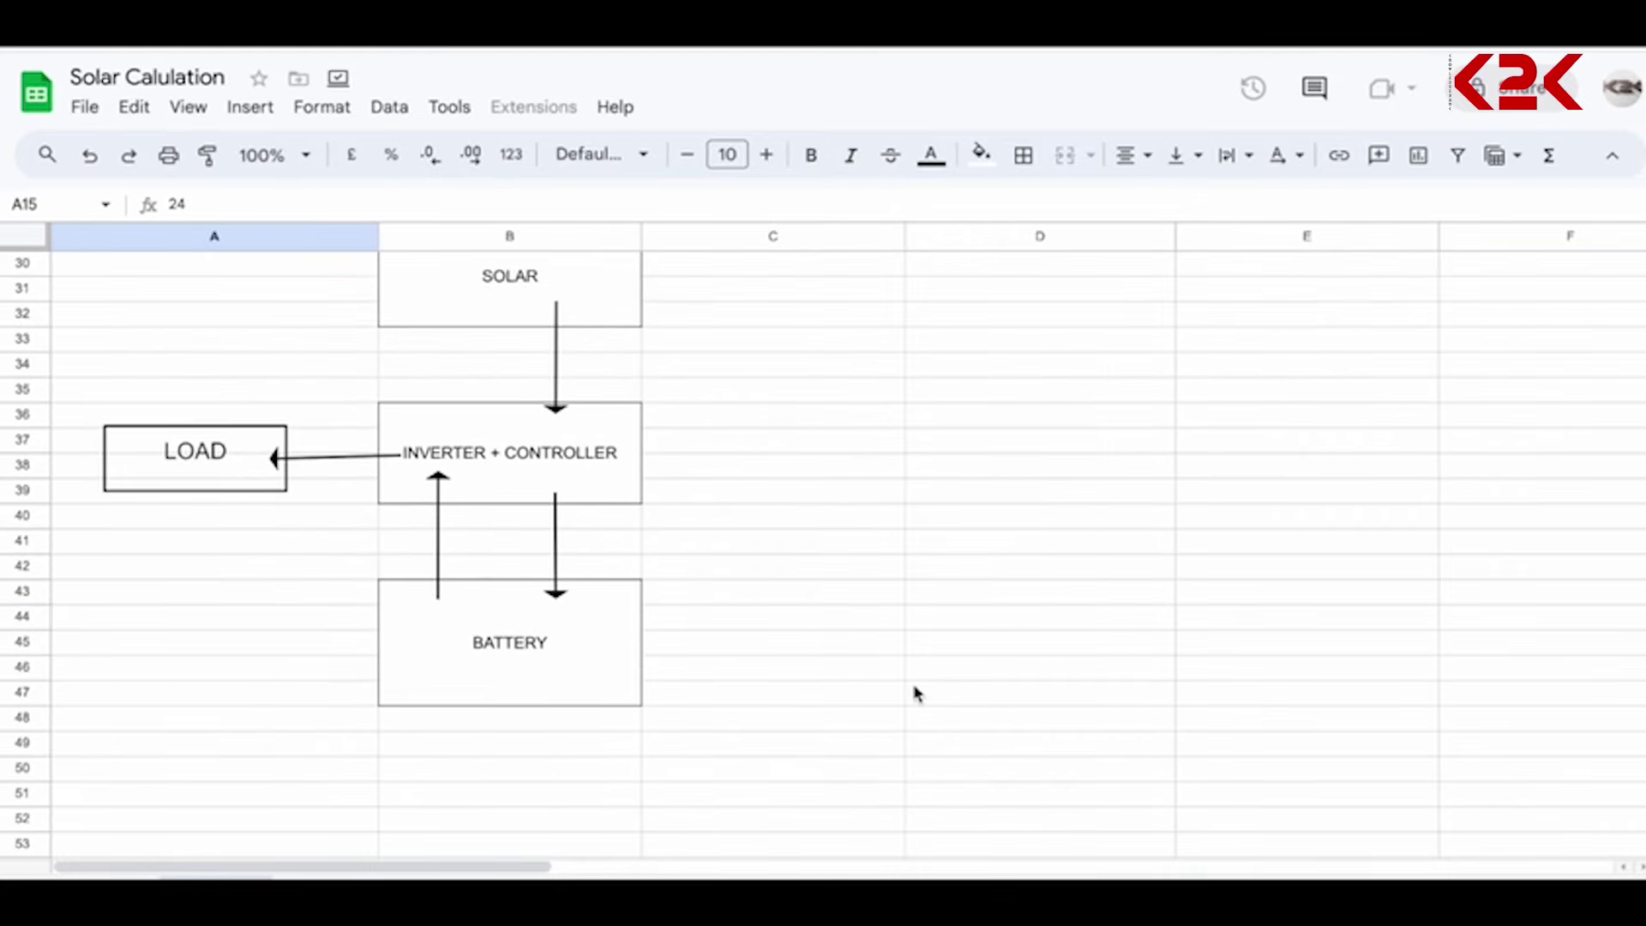
pyautogui.scroll(1, 521, 328)
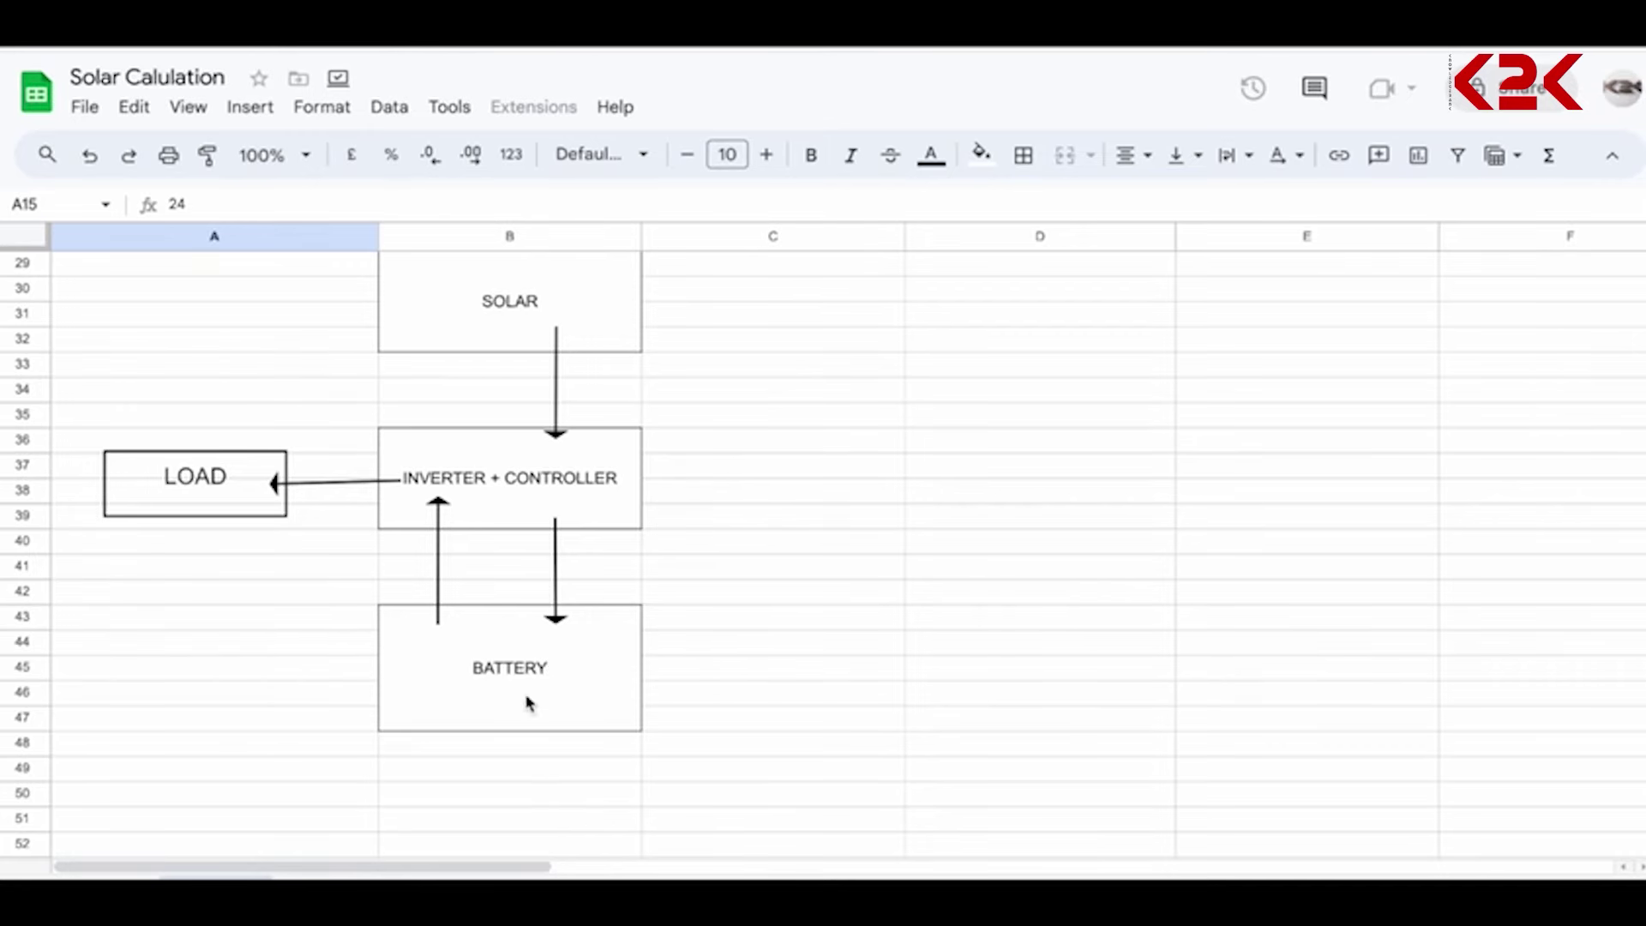
pyautogui.scroll(5, 592, 588)
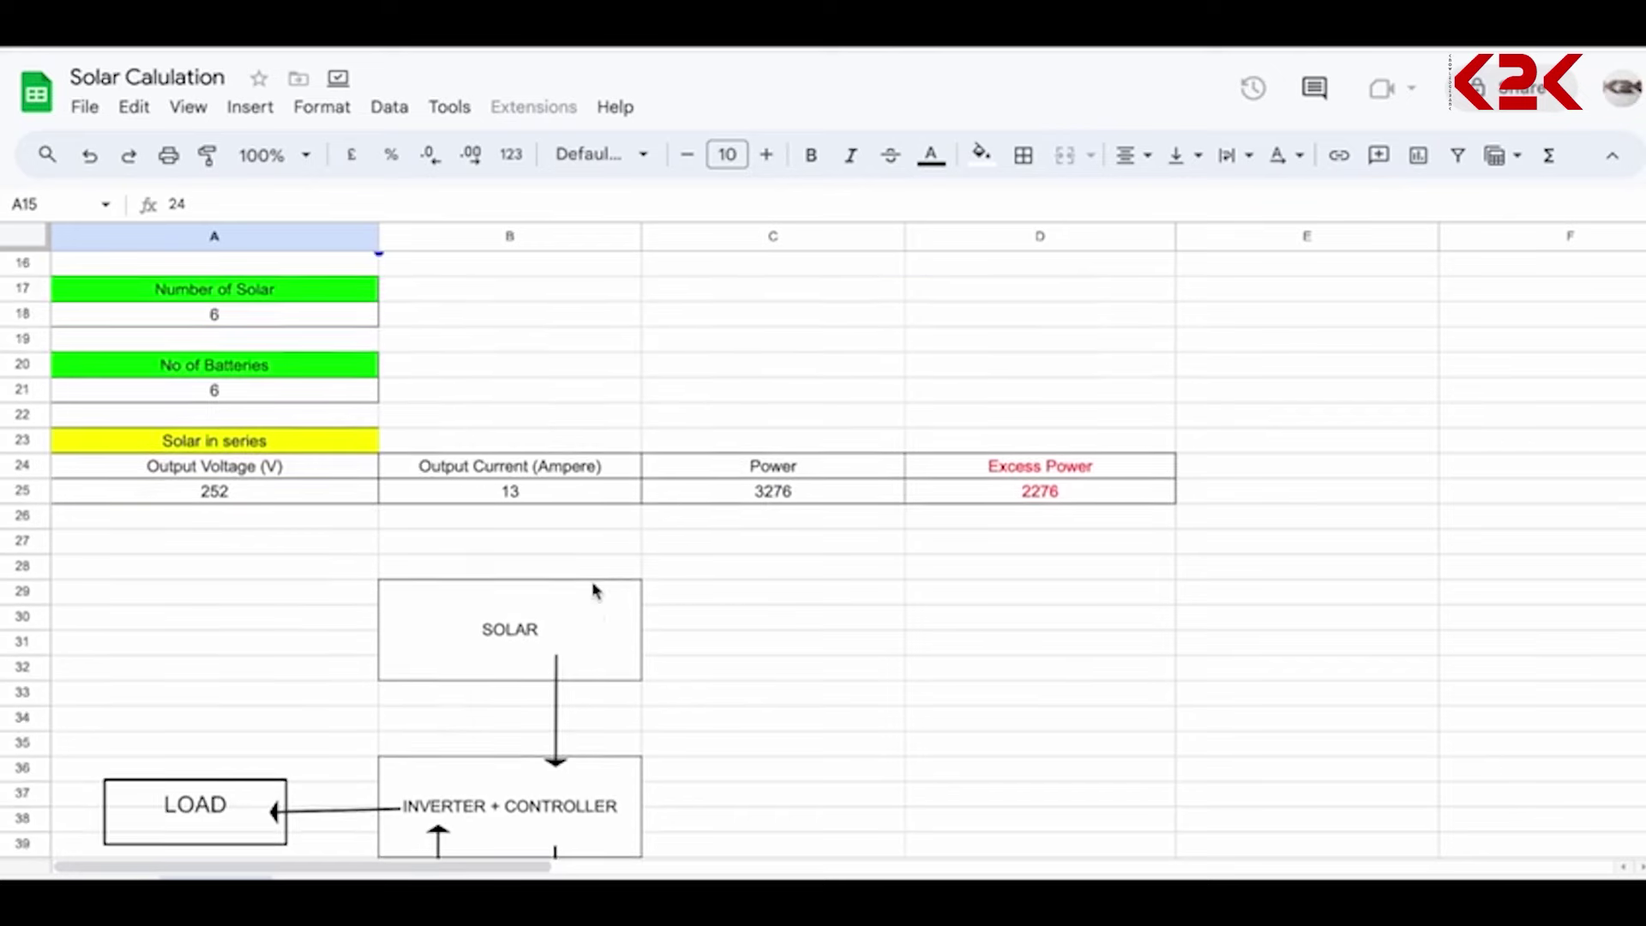
pyautogui.scroll(3, 593, 590)
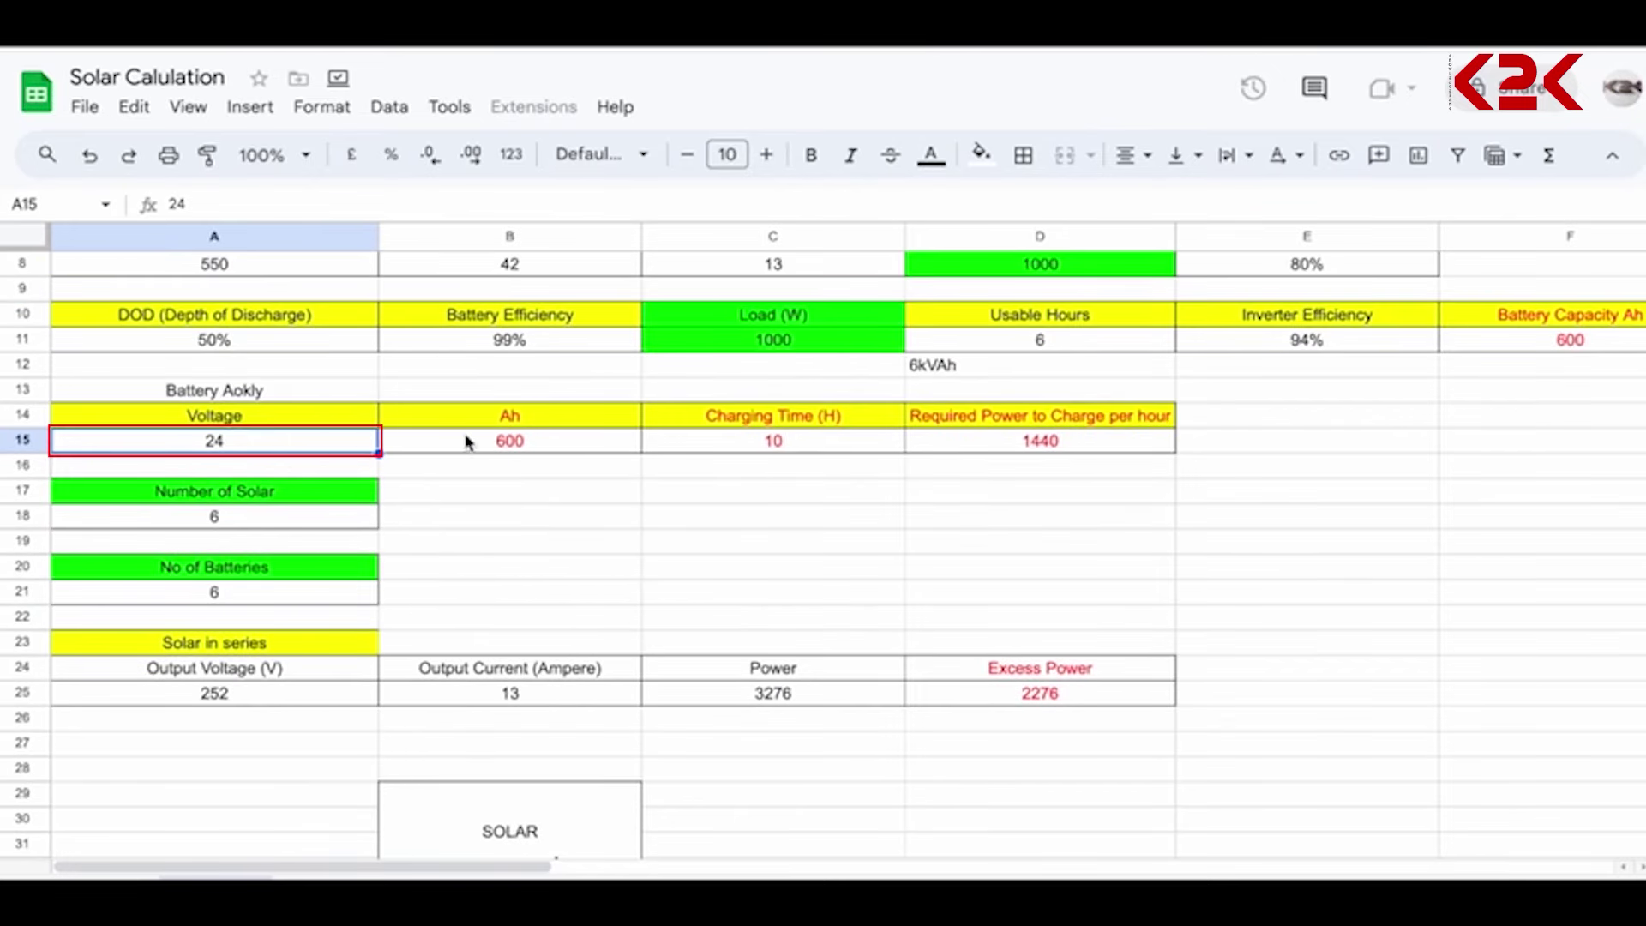
# - Examine how the charging time in C15 derives from the battery Ah in B15 and the inverter's maximum charging current in C5
pyautogui.click(500, 448)
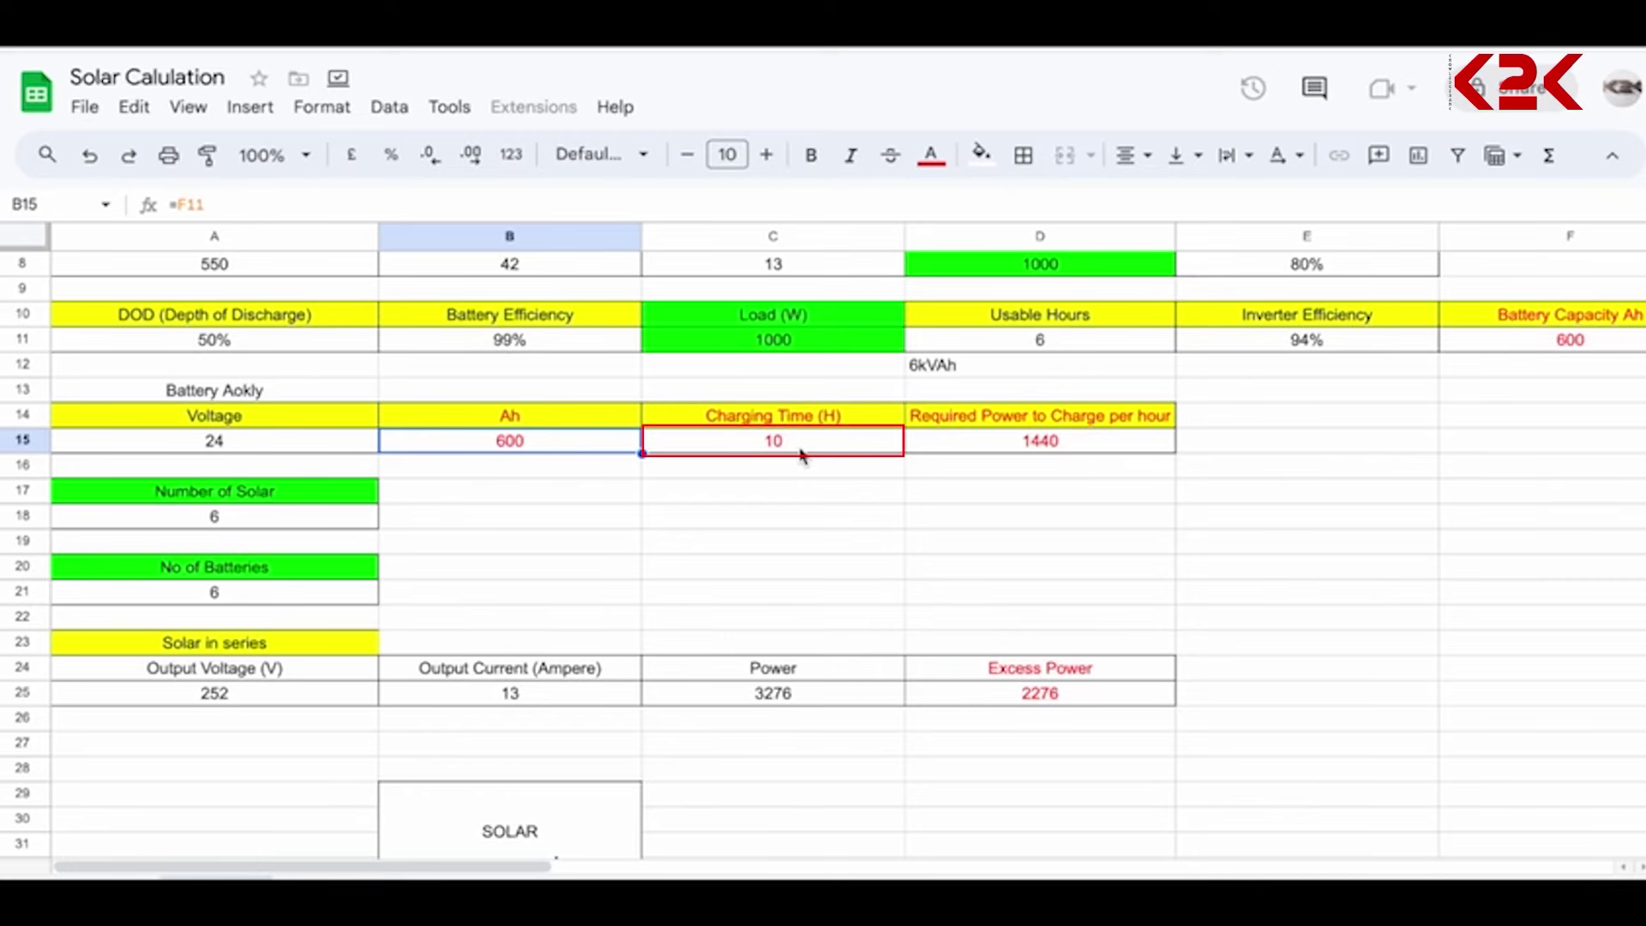
pyautogui.scroll(5, 802, 455)
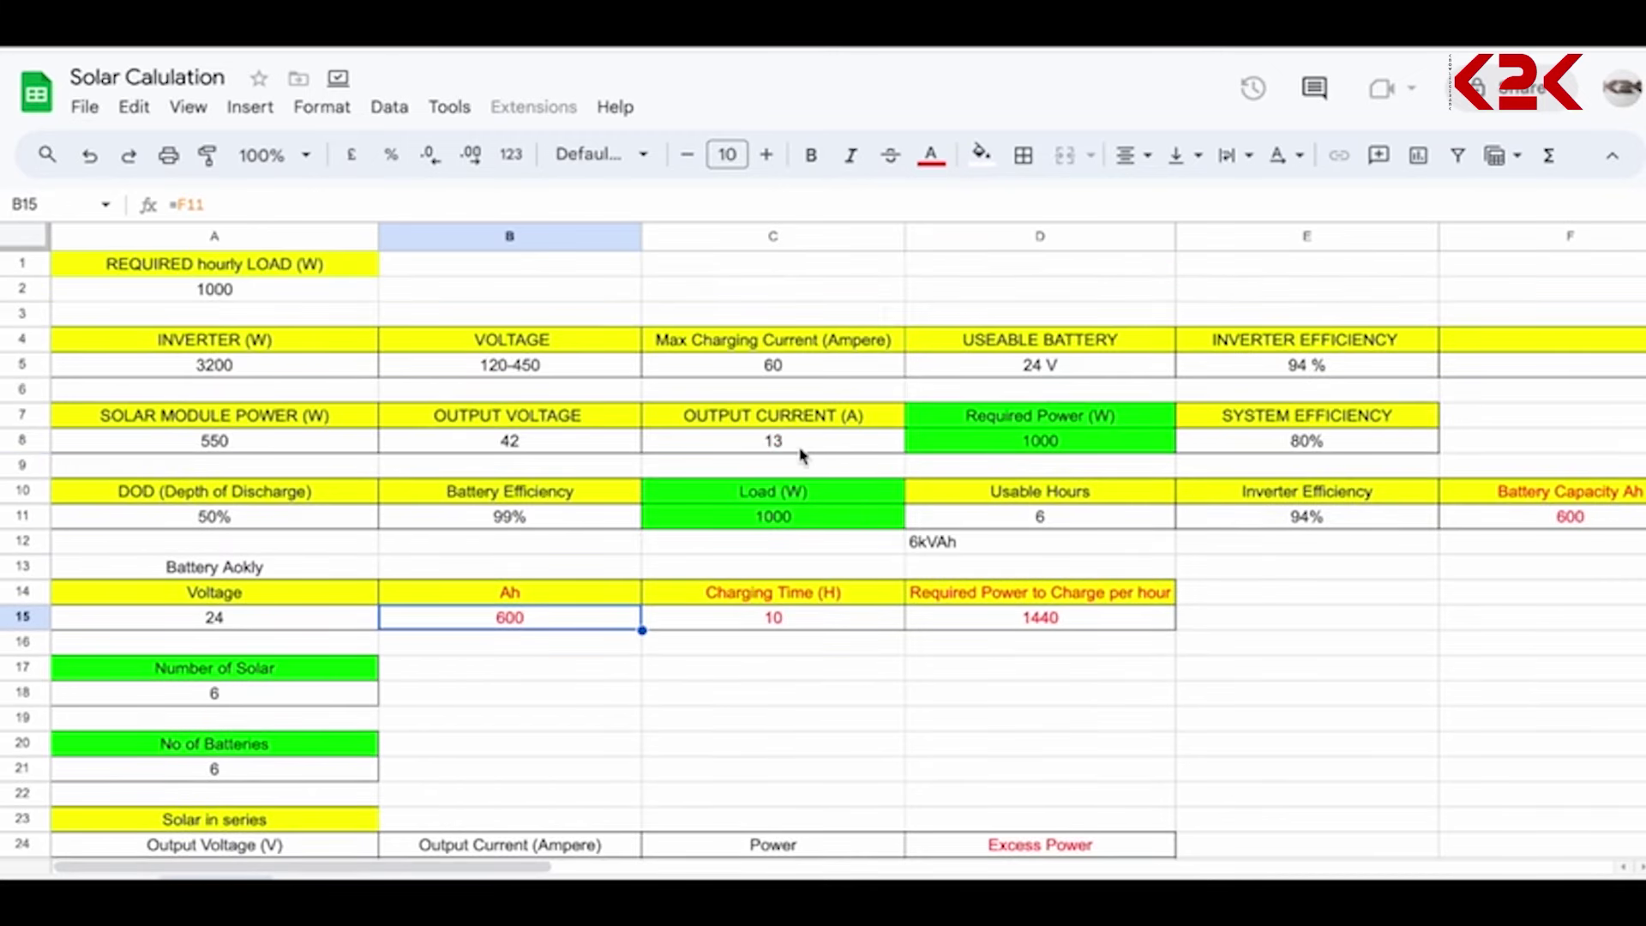
pyautogui.click(761, 367)
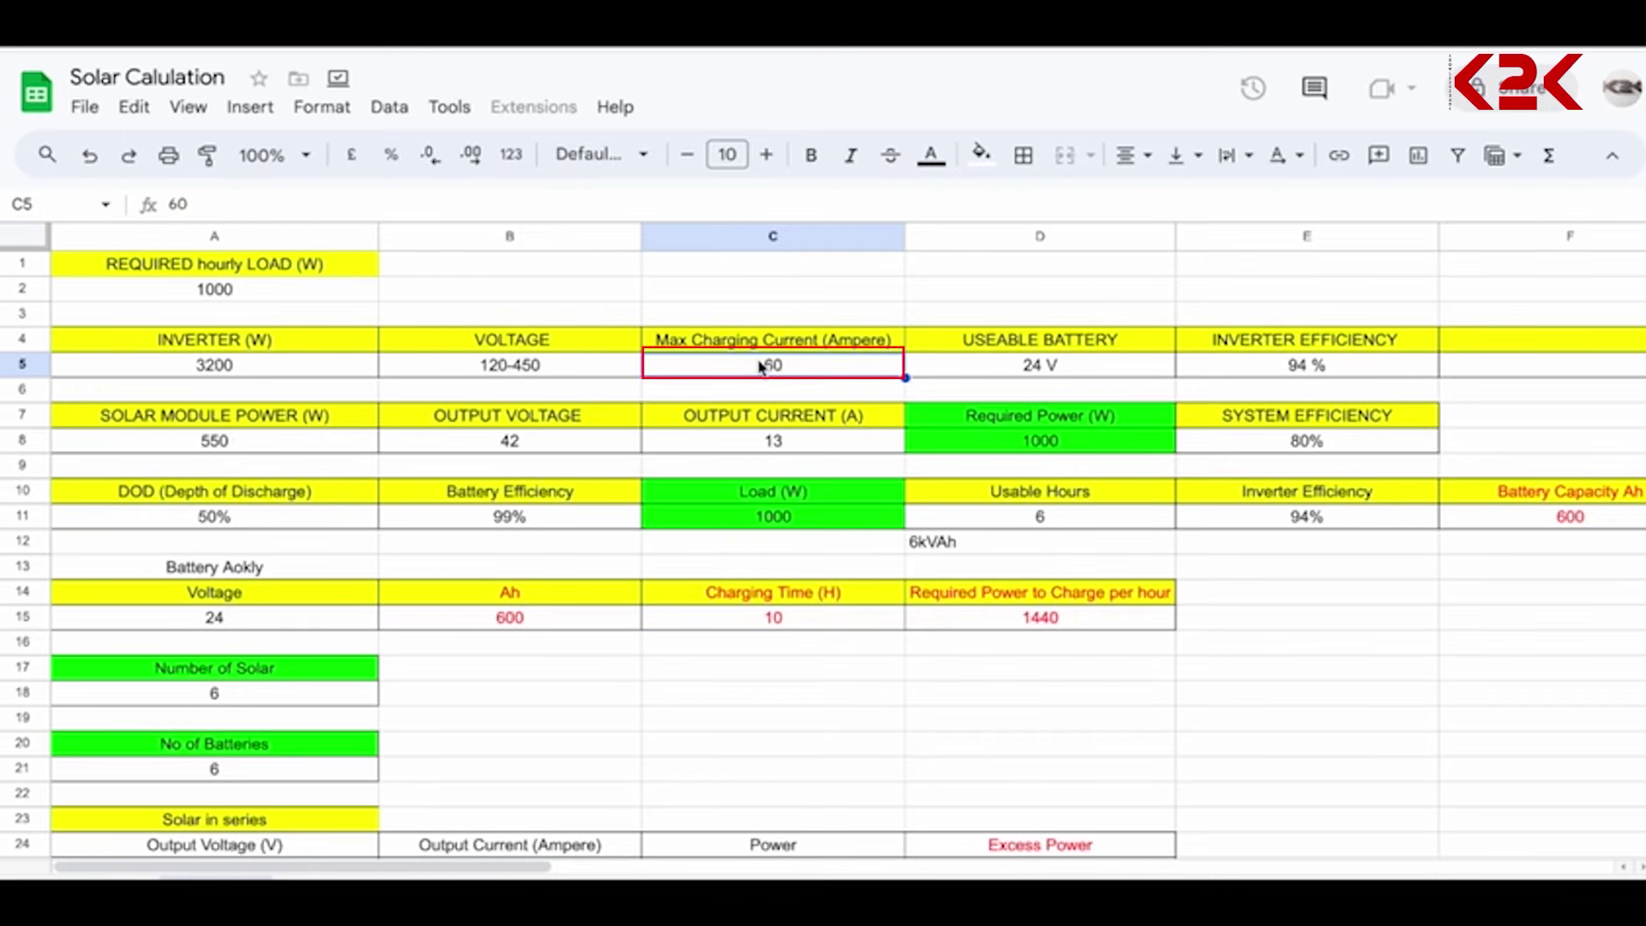
pyautogui.scroll(-1, 761, 367)
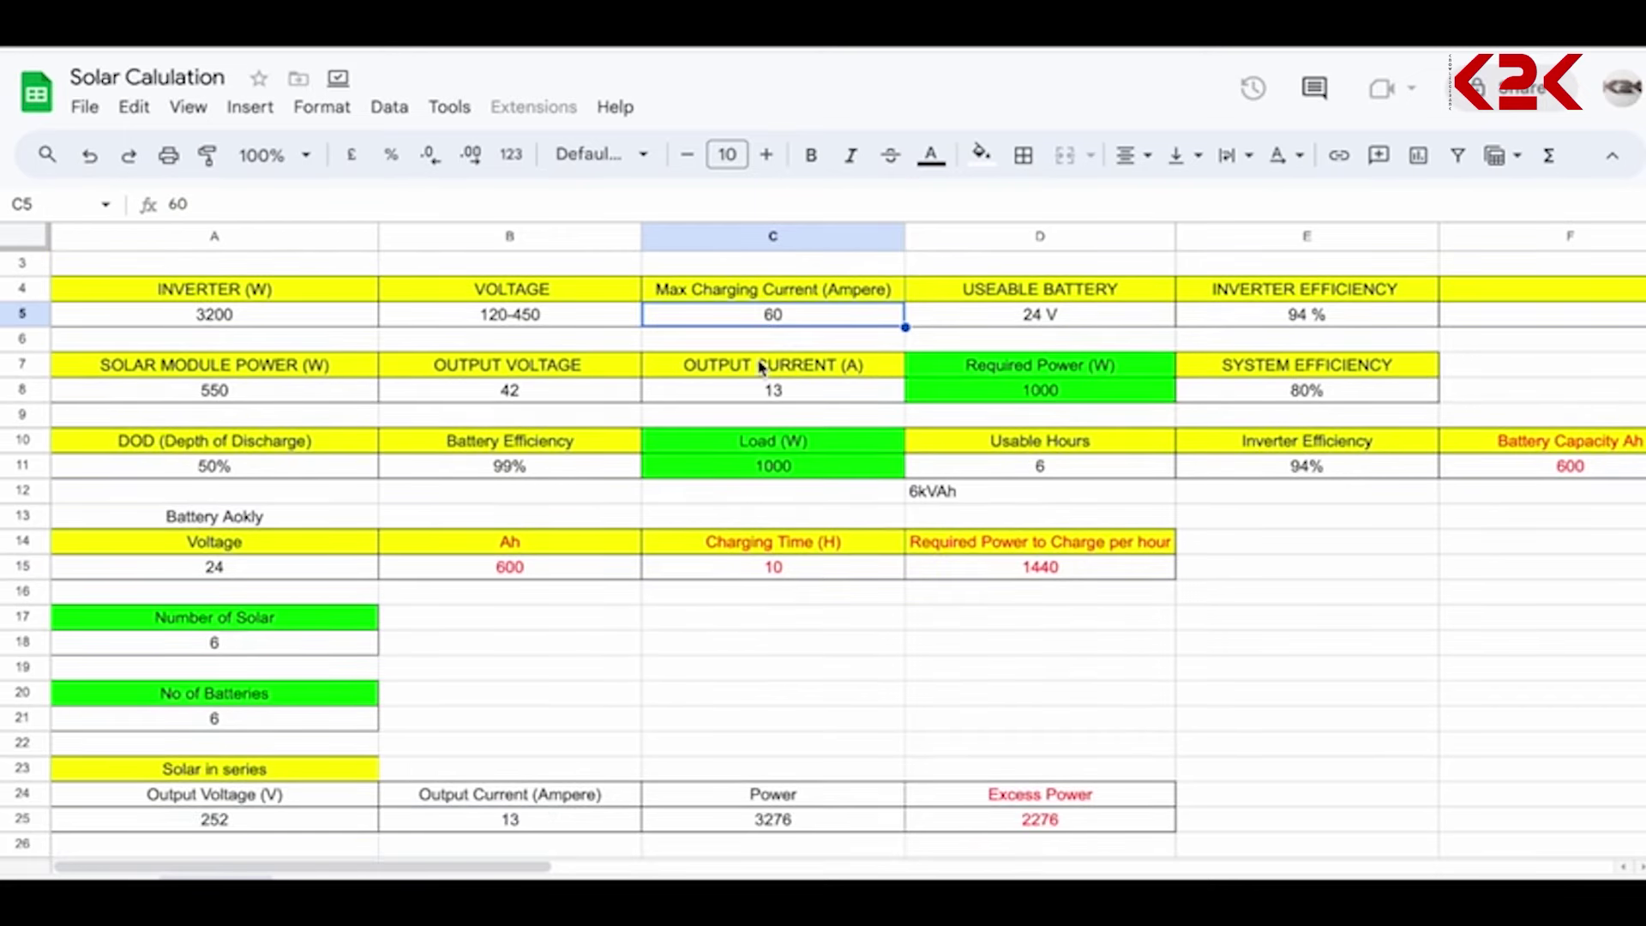
pyautogui.click(788, 574)
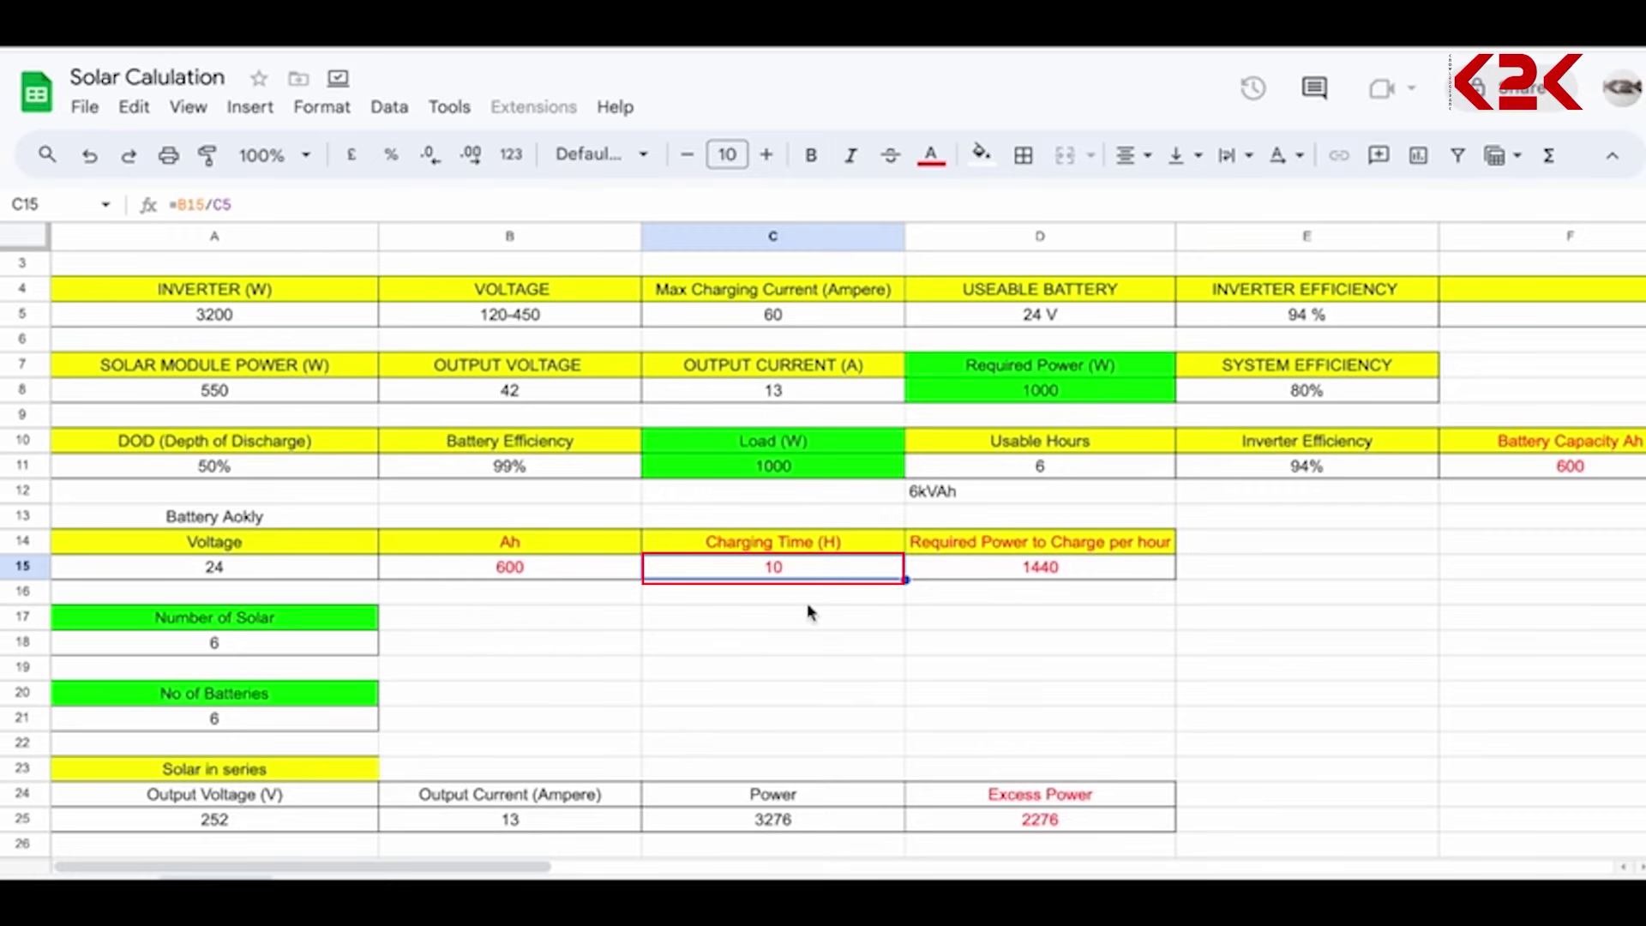
# - Inspect the Required Power to Charge per hour formula in D15, tracing its current factor and battery voltage reference, and leave it unchanged
pyautogui.click(1039, 572)
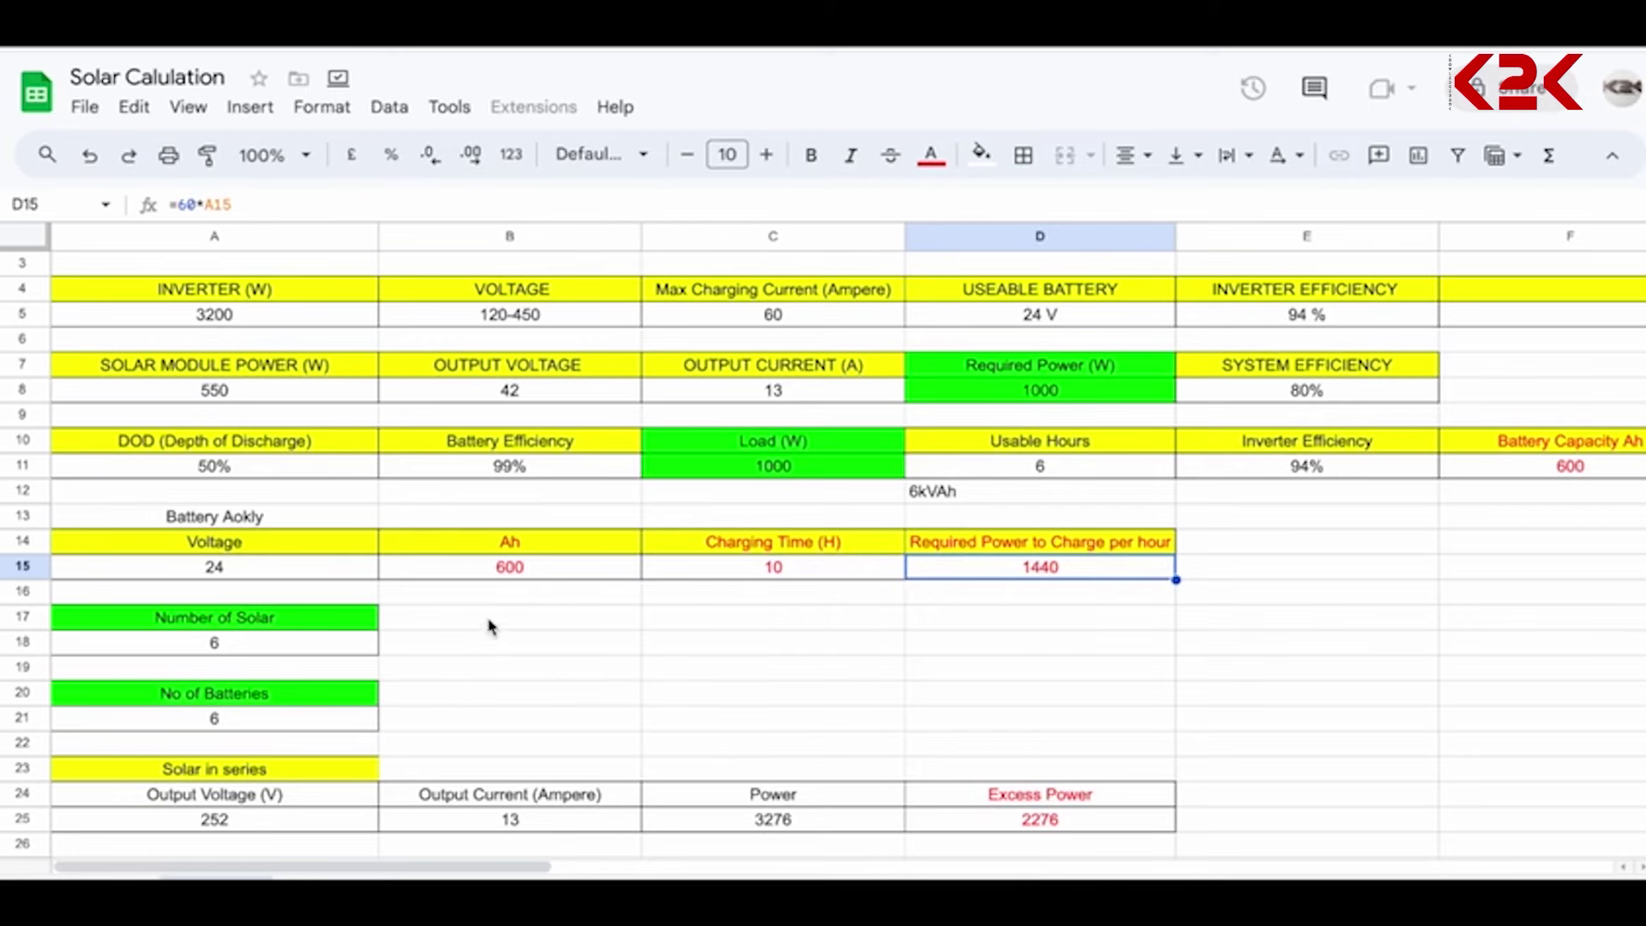
pyautogui.doubleClick(1020, 565)
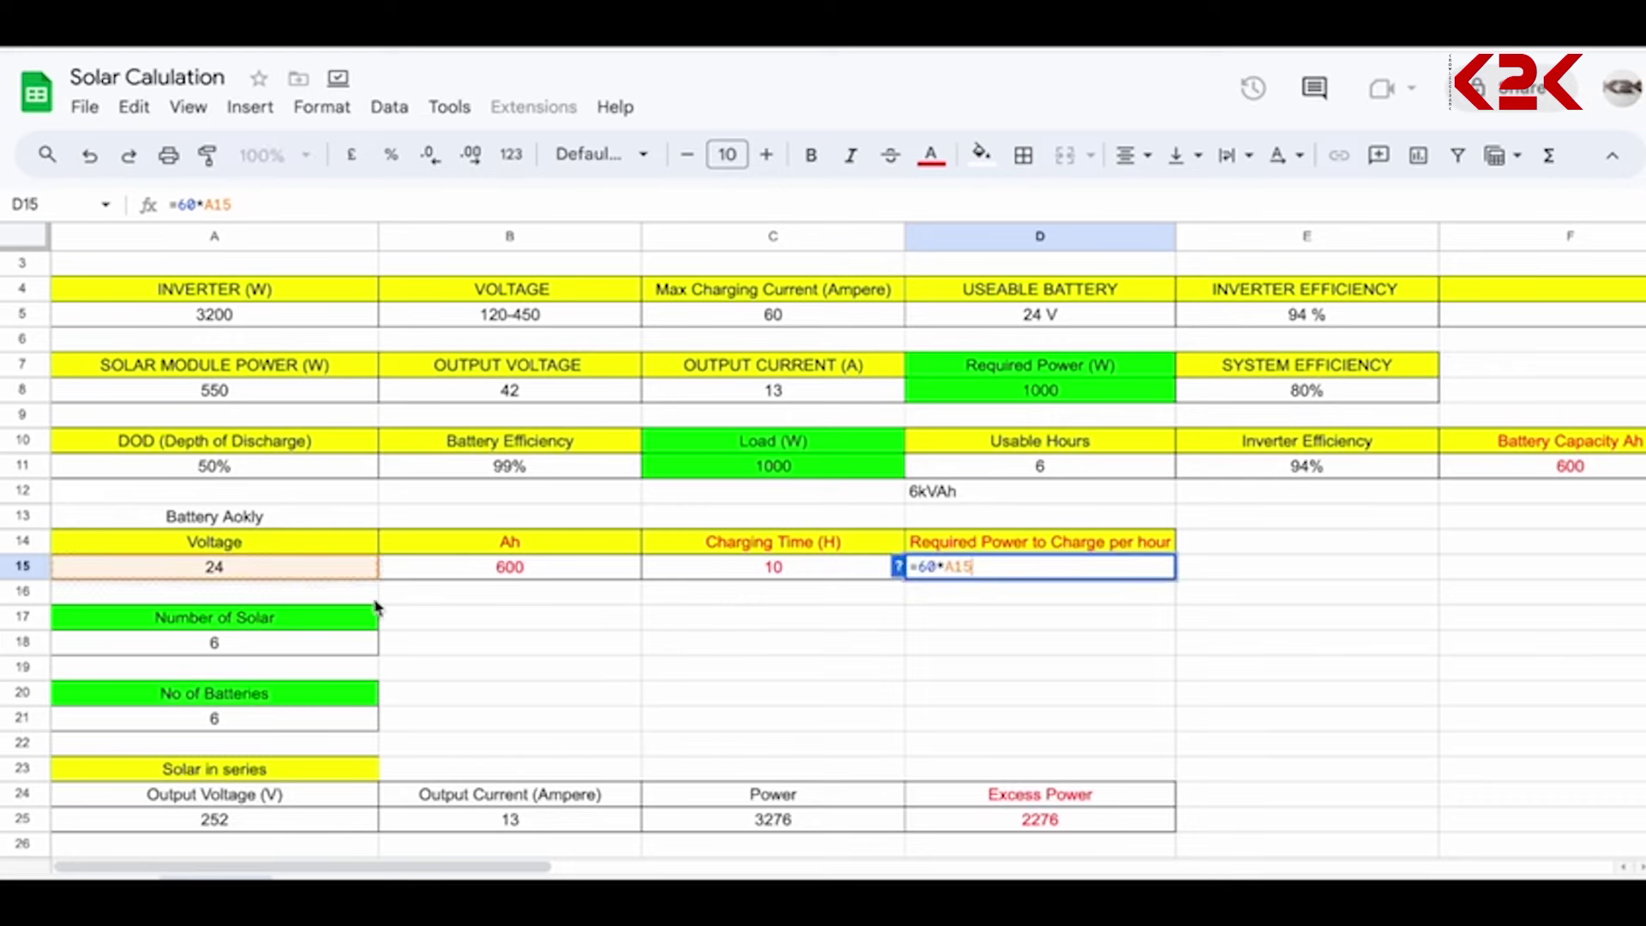
pyautogui.click(229, 571)
pyautogui.click(928, 566)
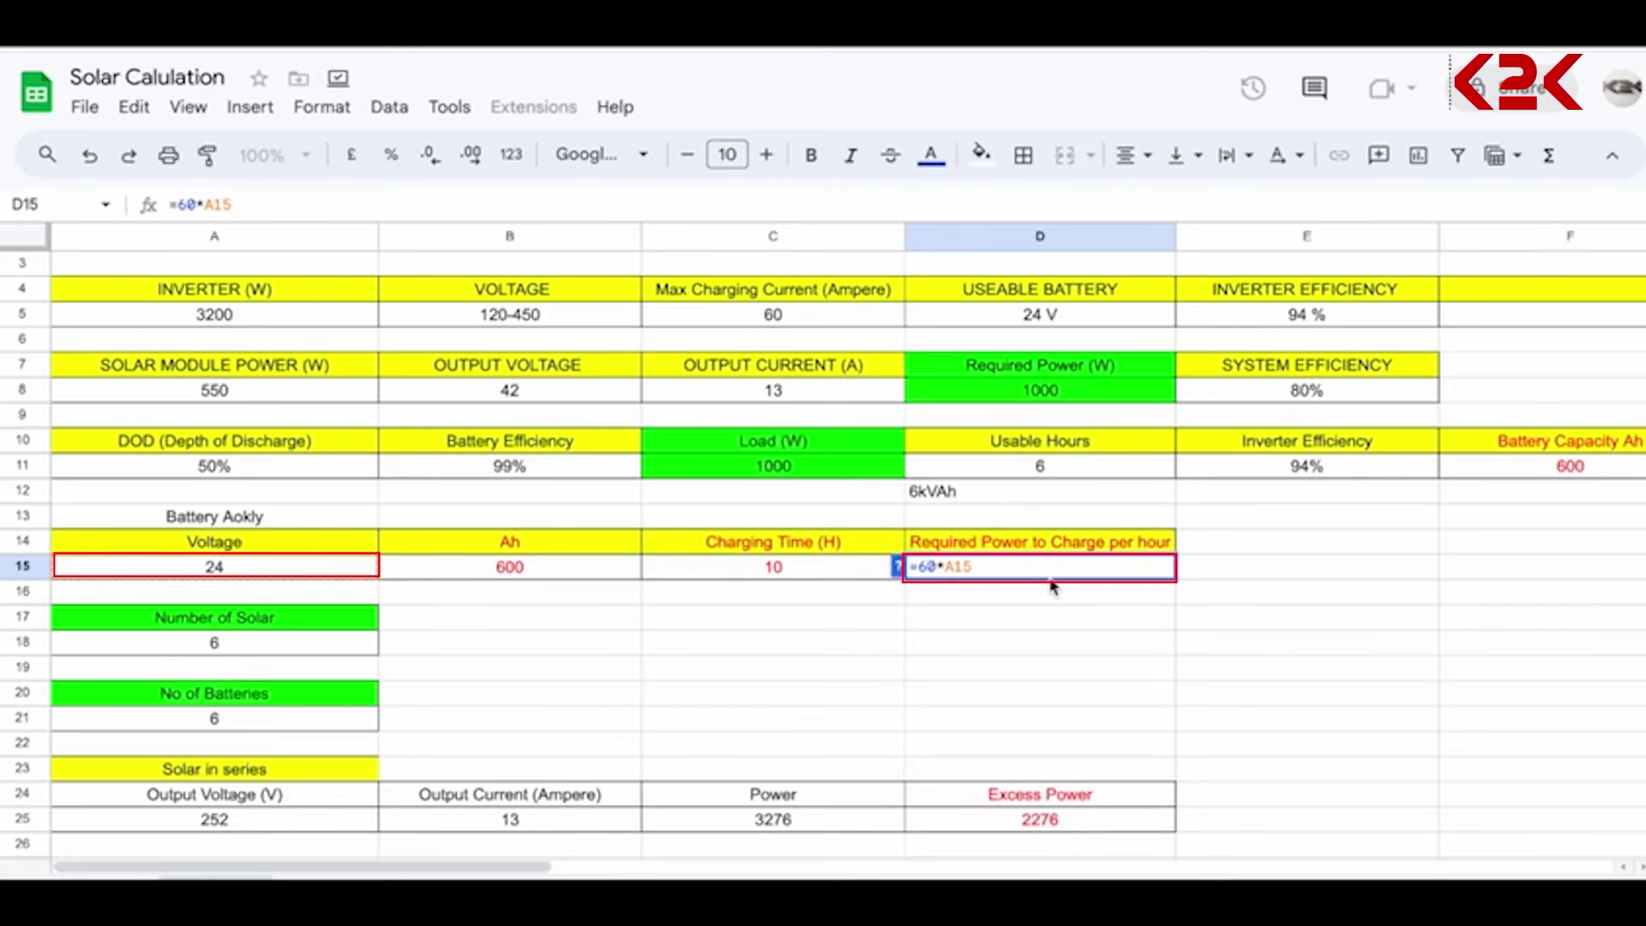
pyautogui.click(1011, 569)
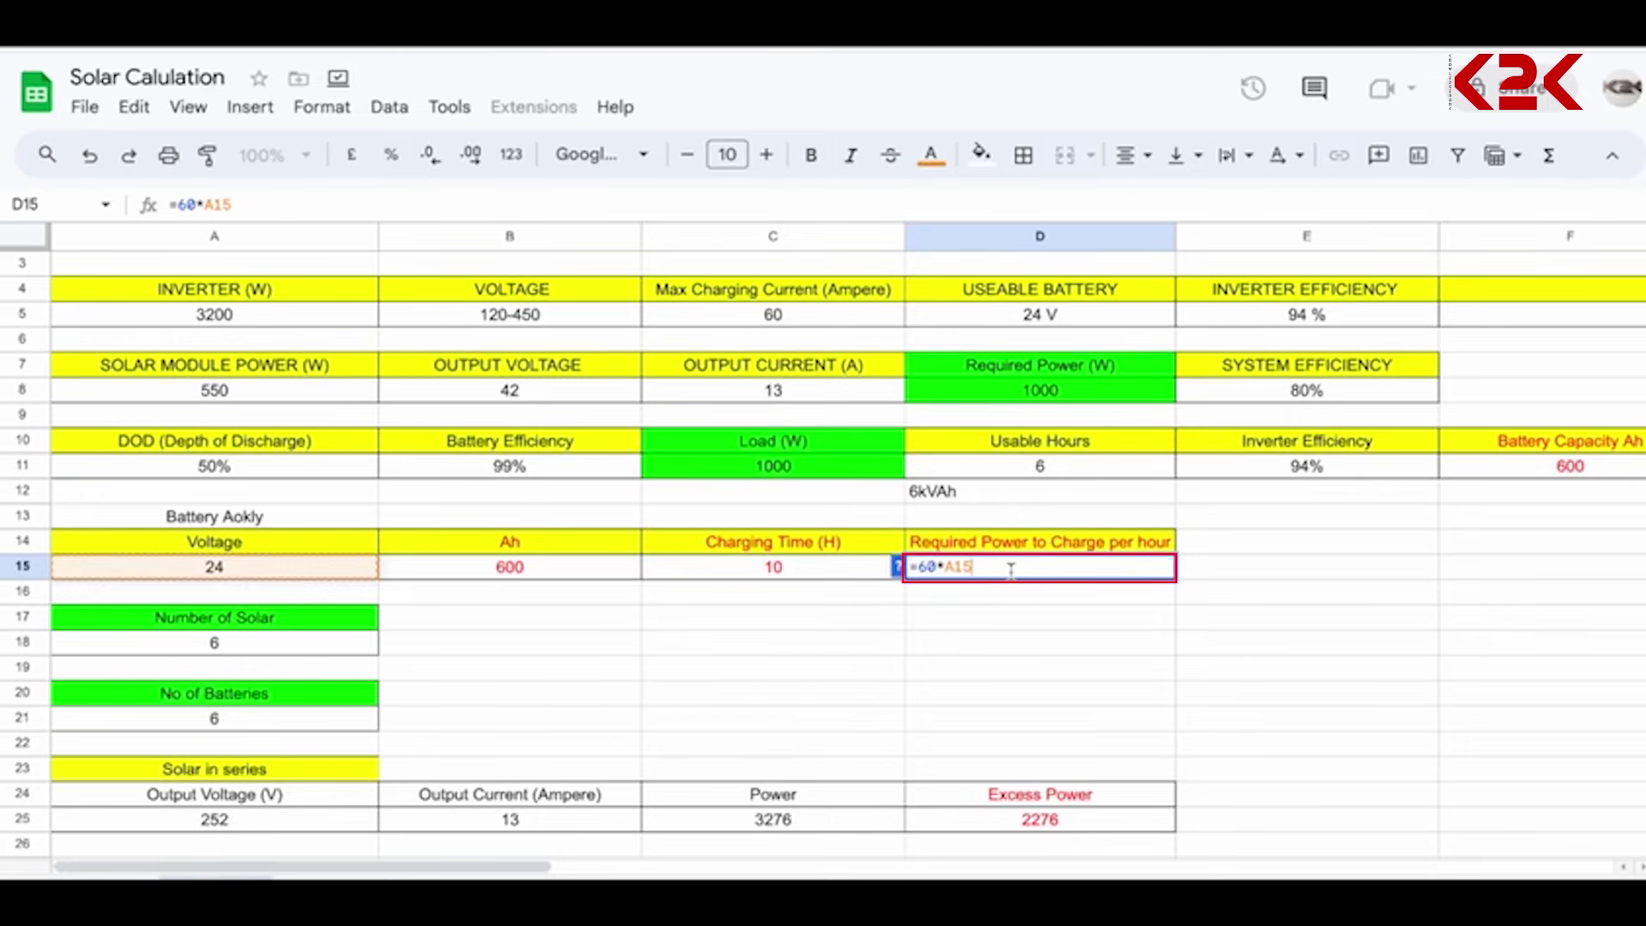
pyautogui.press('Return')
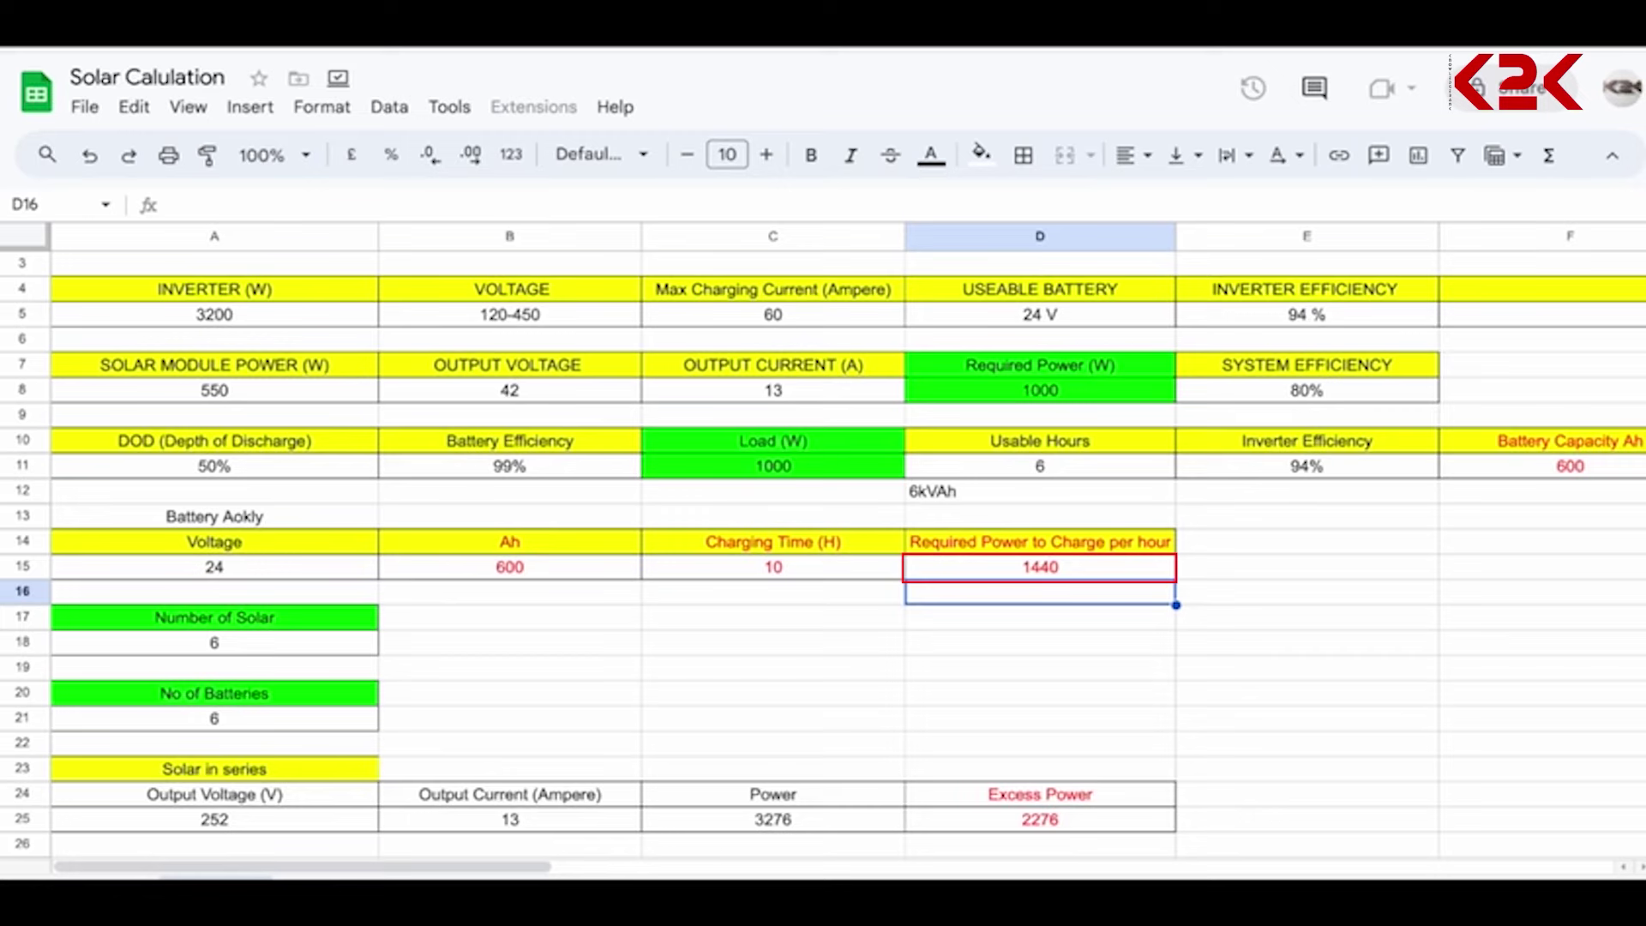
# - Review the Required Power to Charge per hour in D15 against the battery block in the system diagram and the Number of Solar section
pyautogui.click(1049, 574)
pyautogui.scroll(-11, 1050, 576)
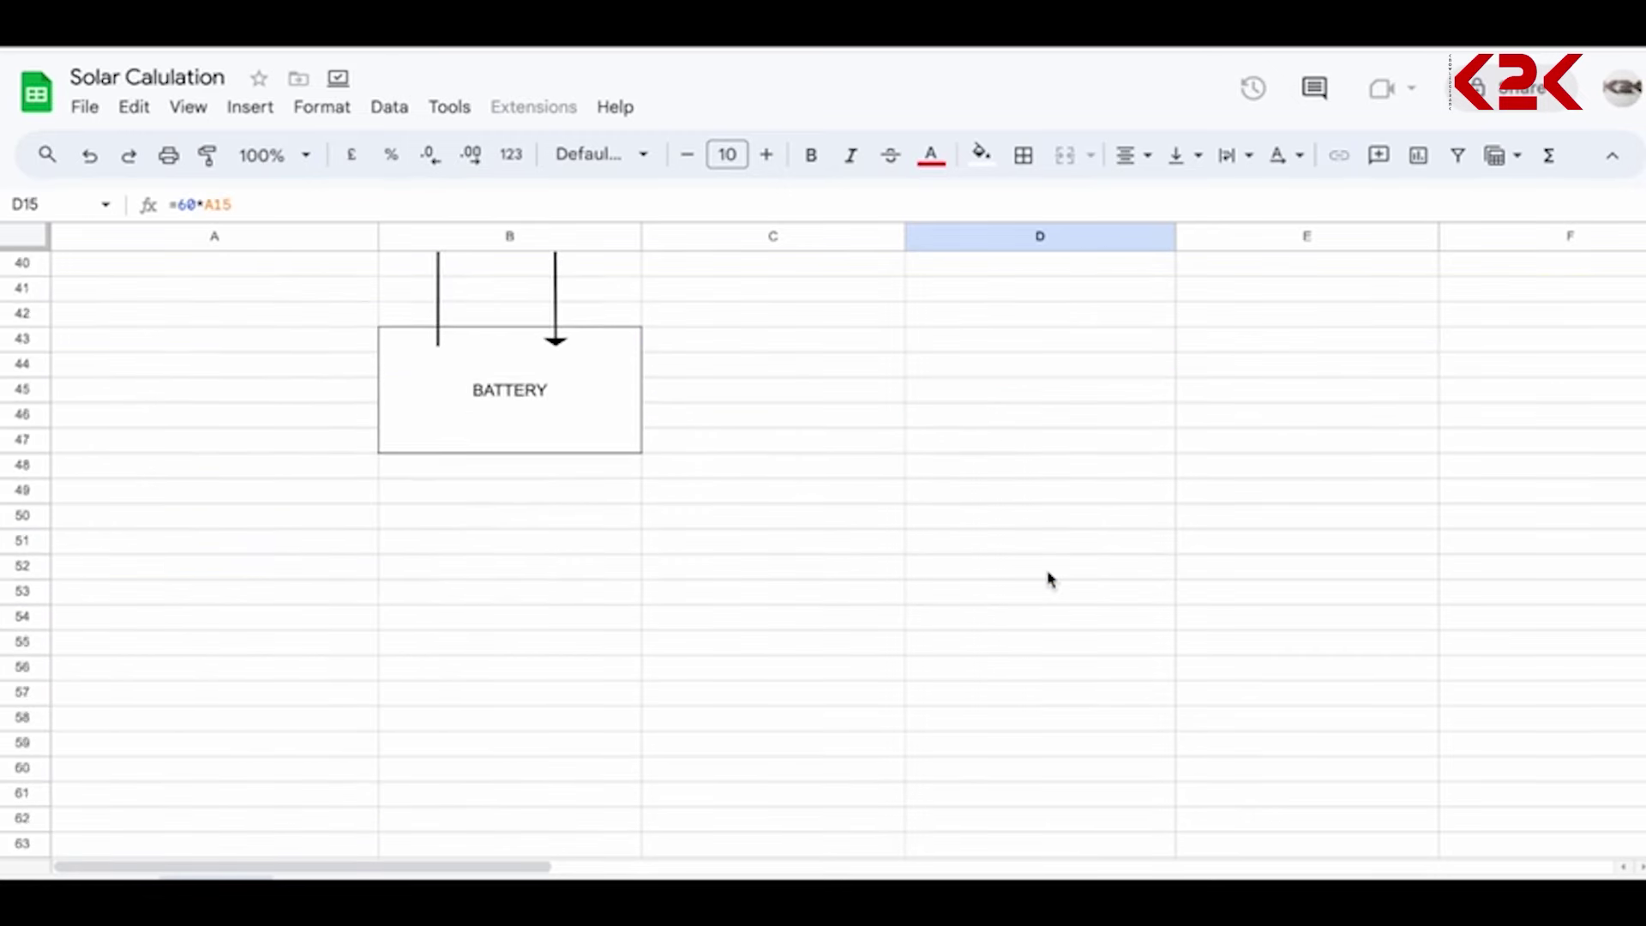
pyautogui.scroll(2, 1048, 577)
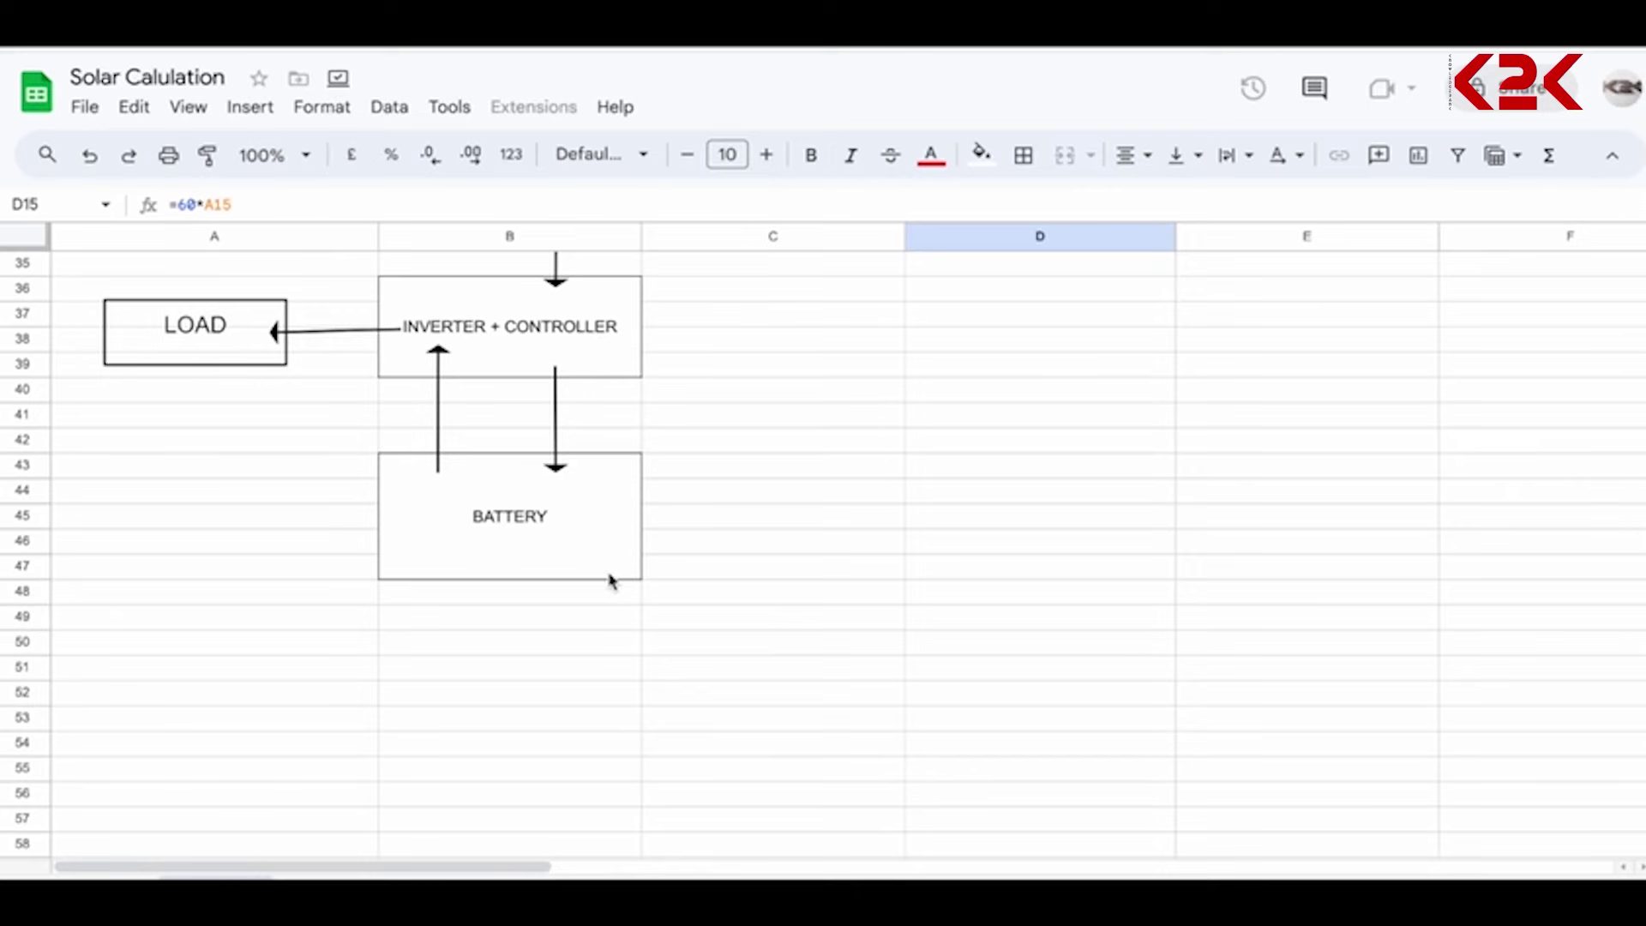
pyautogui.scroll(9, 610, 577)
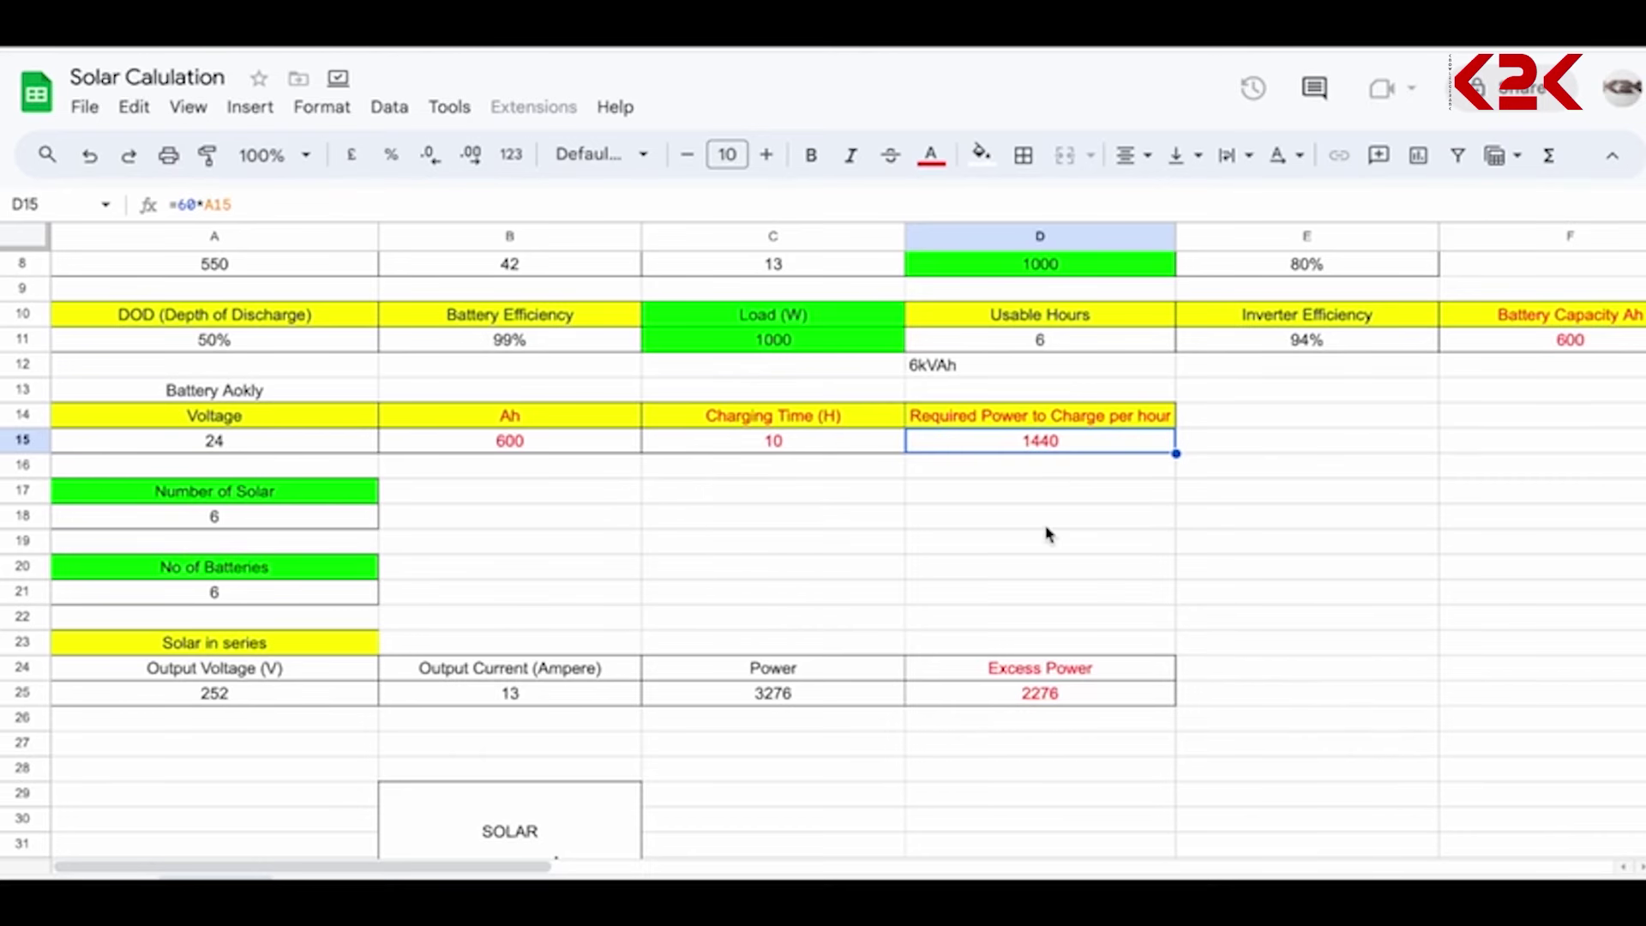
pyautogui.scroll(1, 1048, 534)
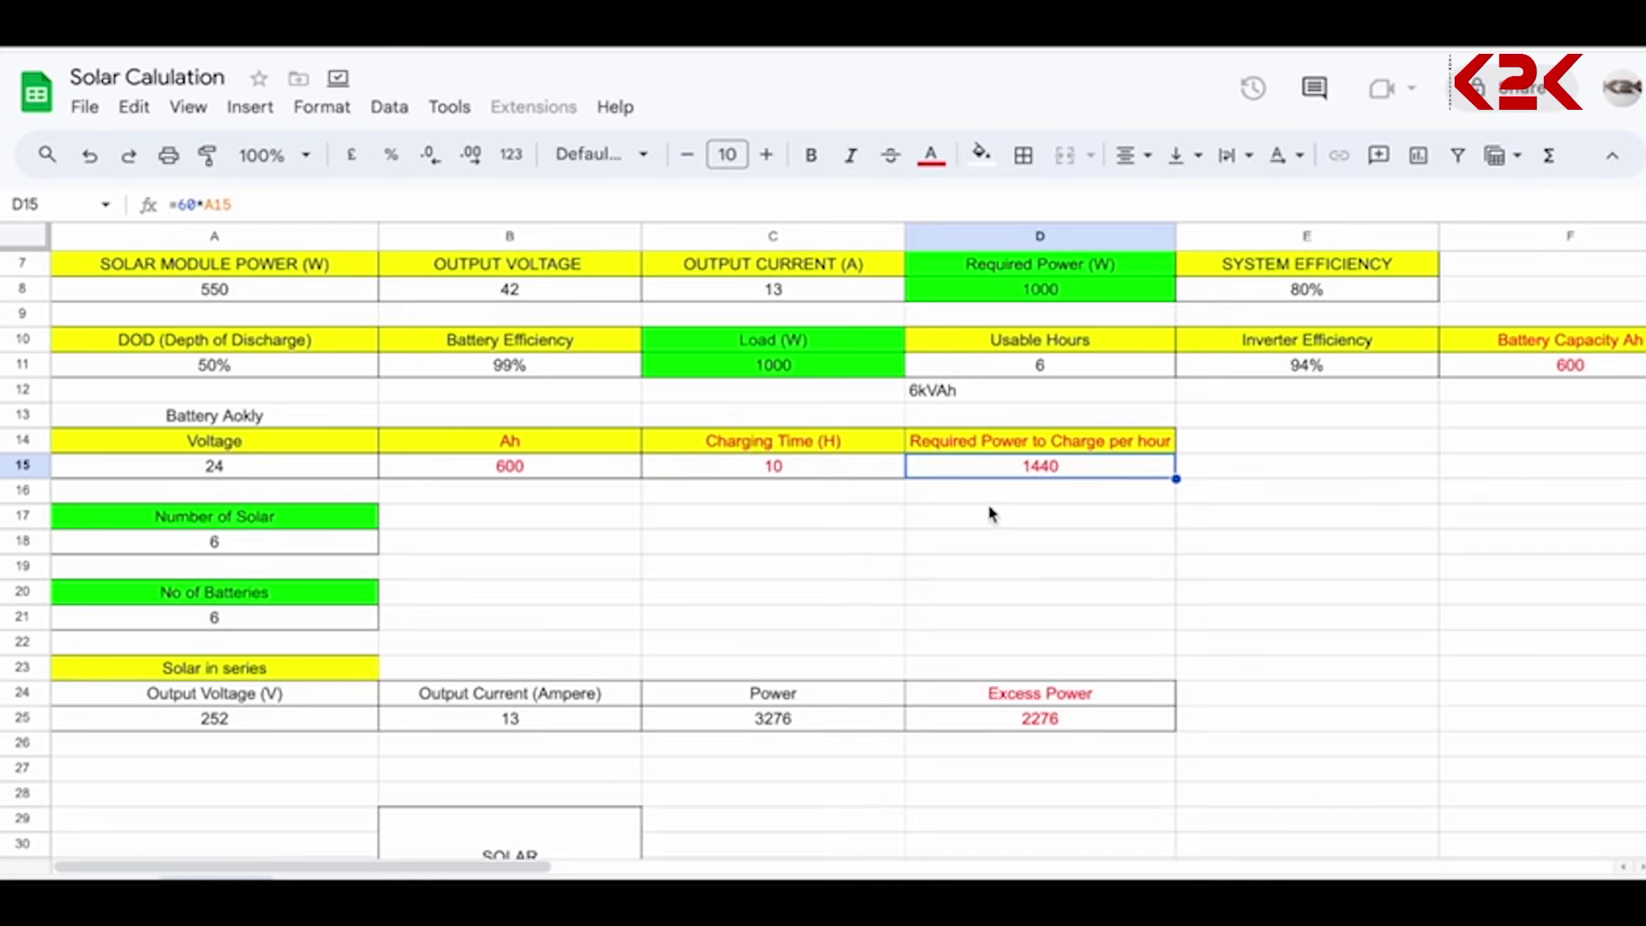
pyautogui.scroll(-2, 997, 619)
pyautogui.scroll(-2, 997, 619)
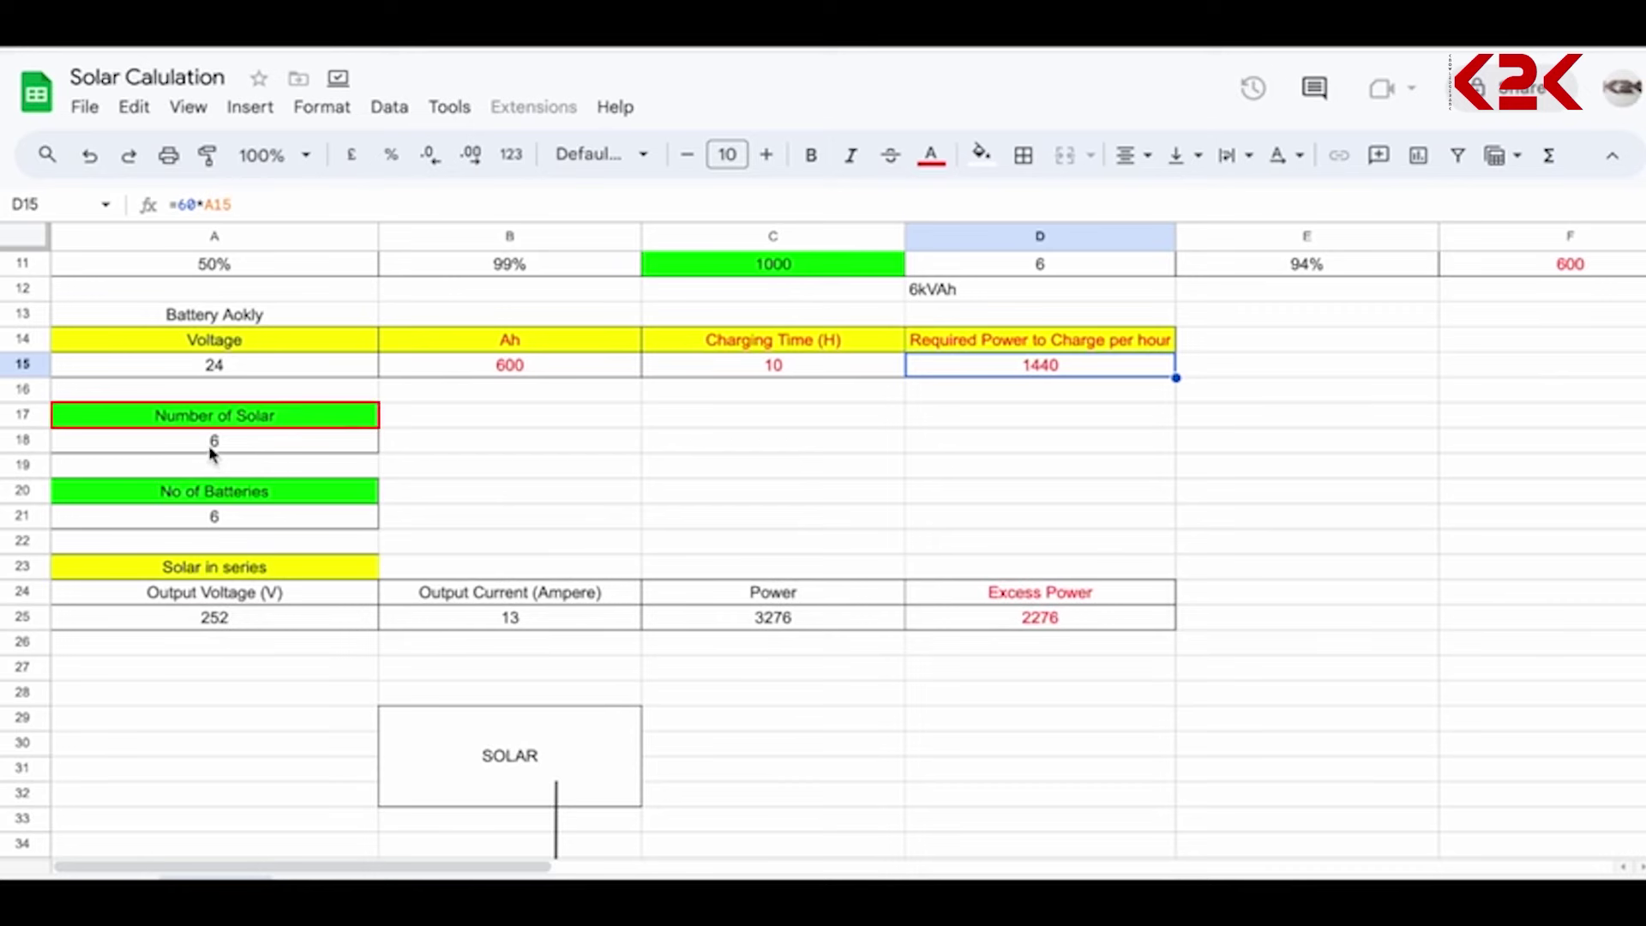
pyautogui.click(673, 463)
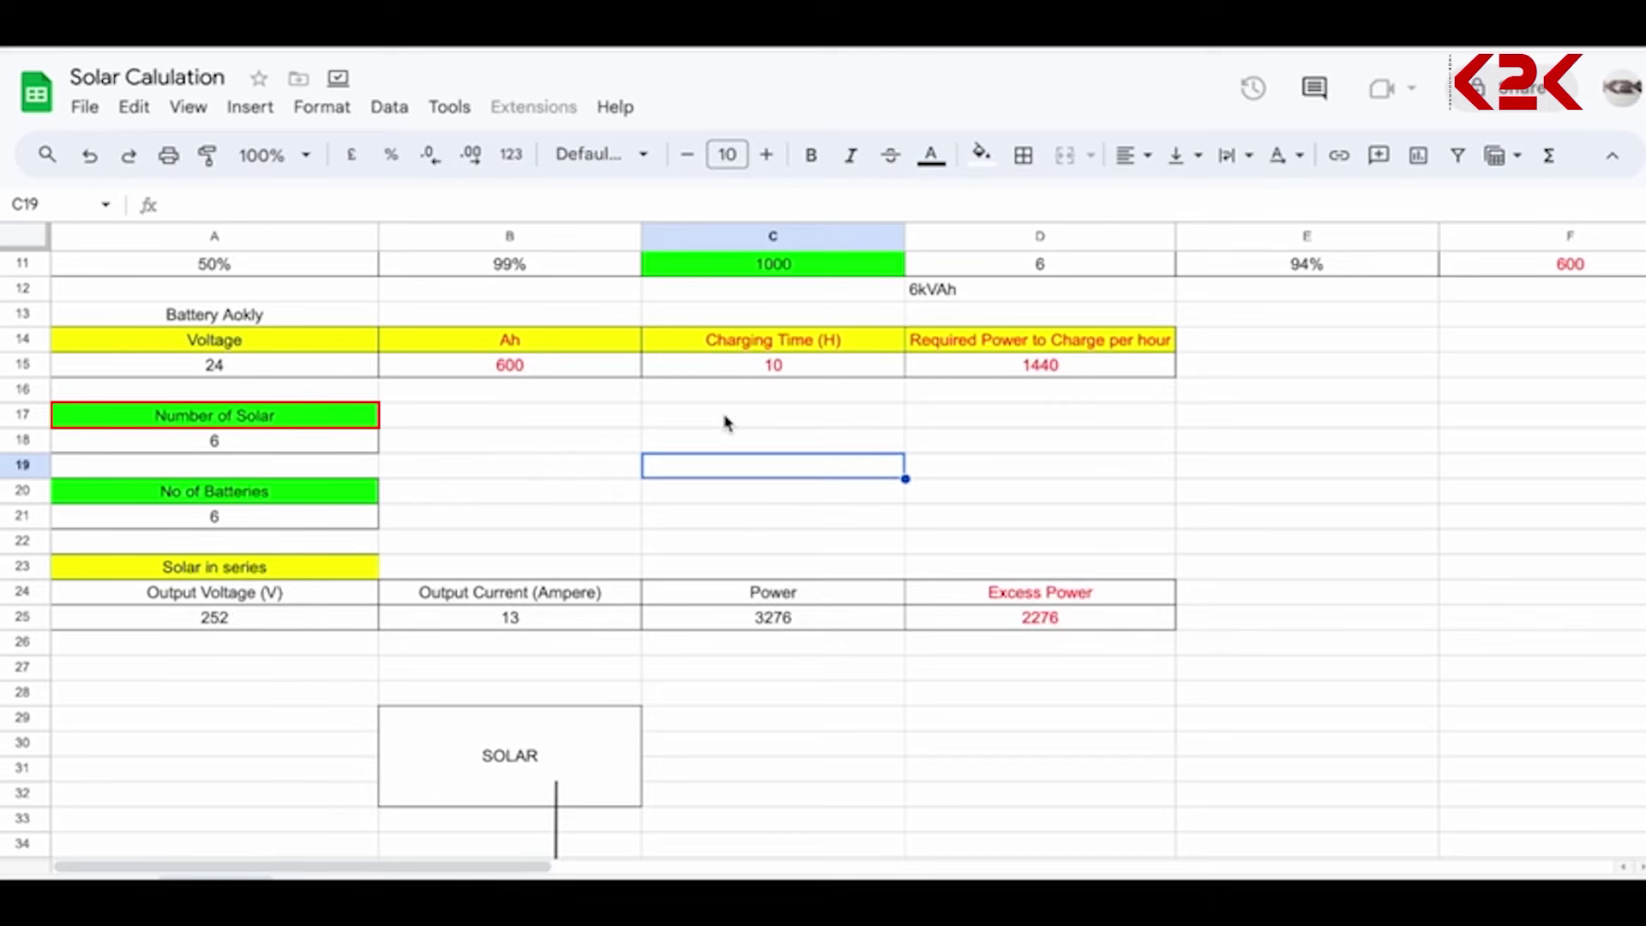
pyautogui.click(984, 367)
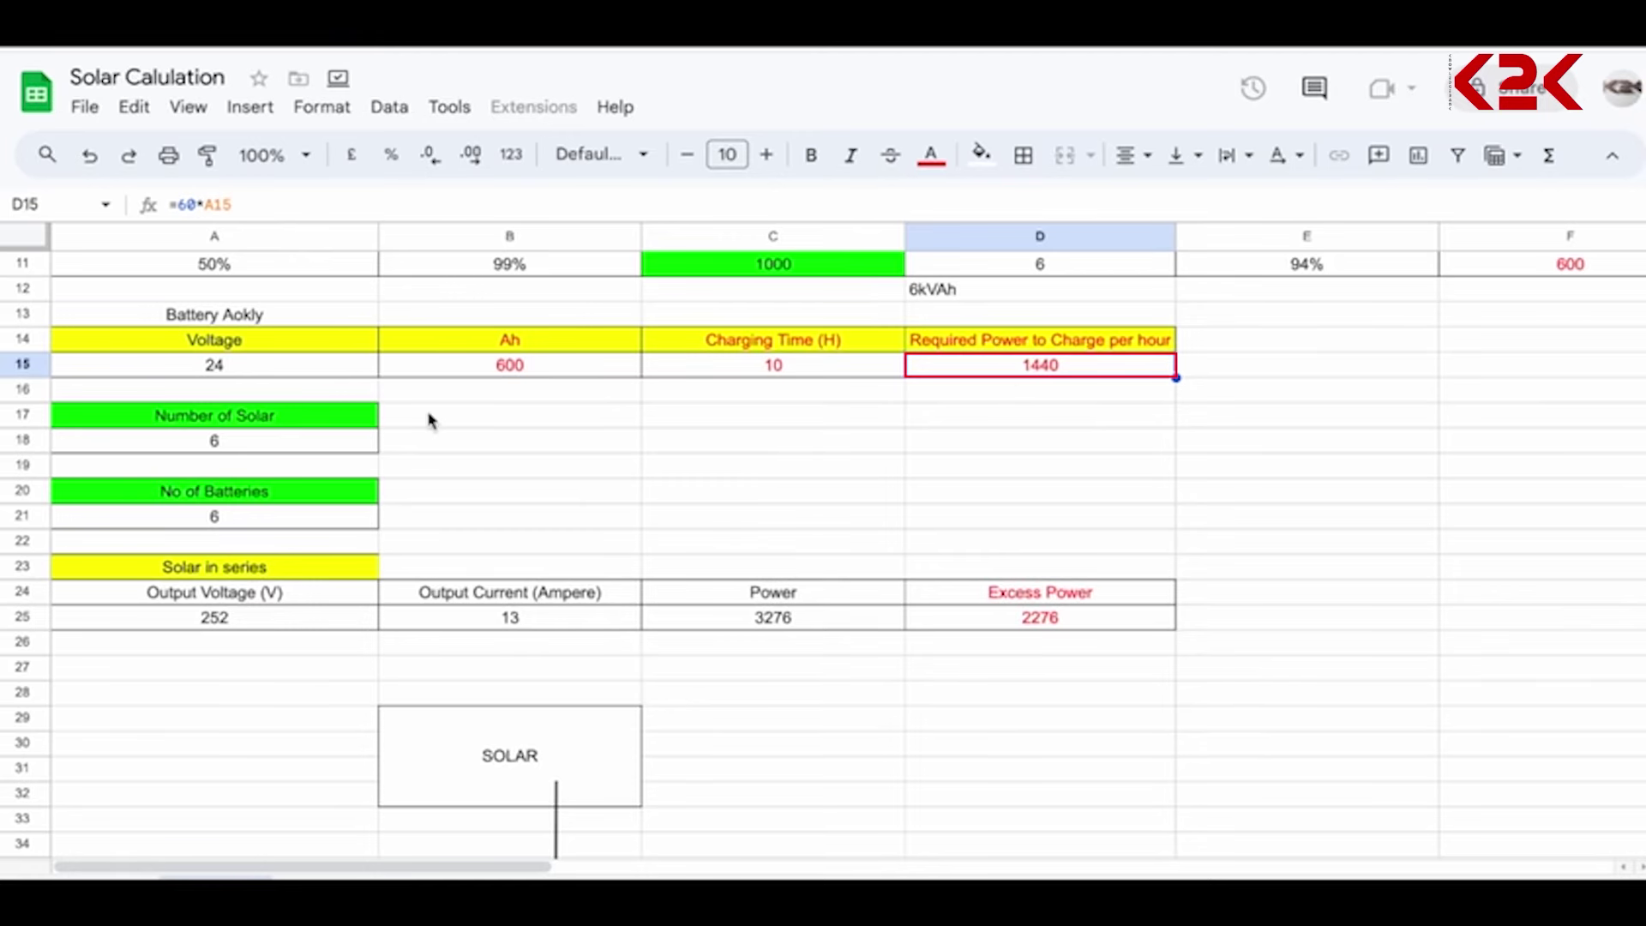
# - Check the Number of Solar formula in A18 and the system efficiency in E8 that it references
pyautogui.click(210, 446)
pyautogui.scroll(3, 985, 375)
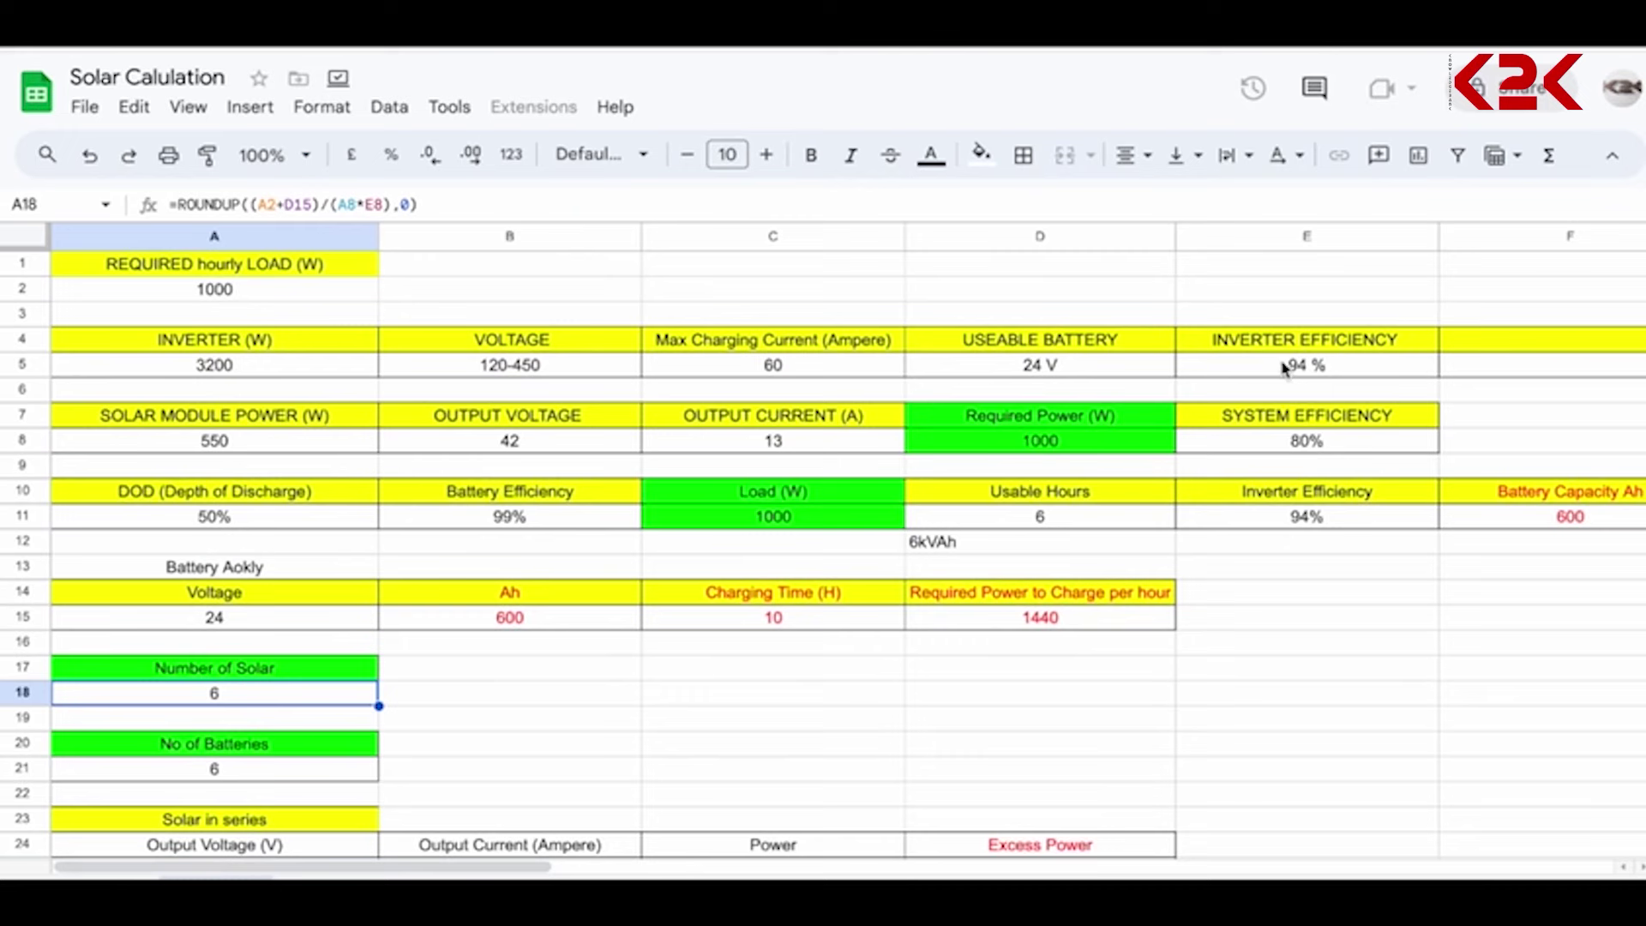
pyautogui.click(1310, 447)
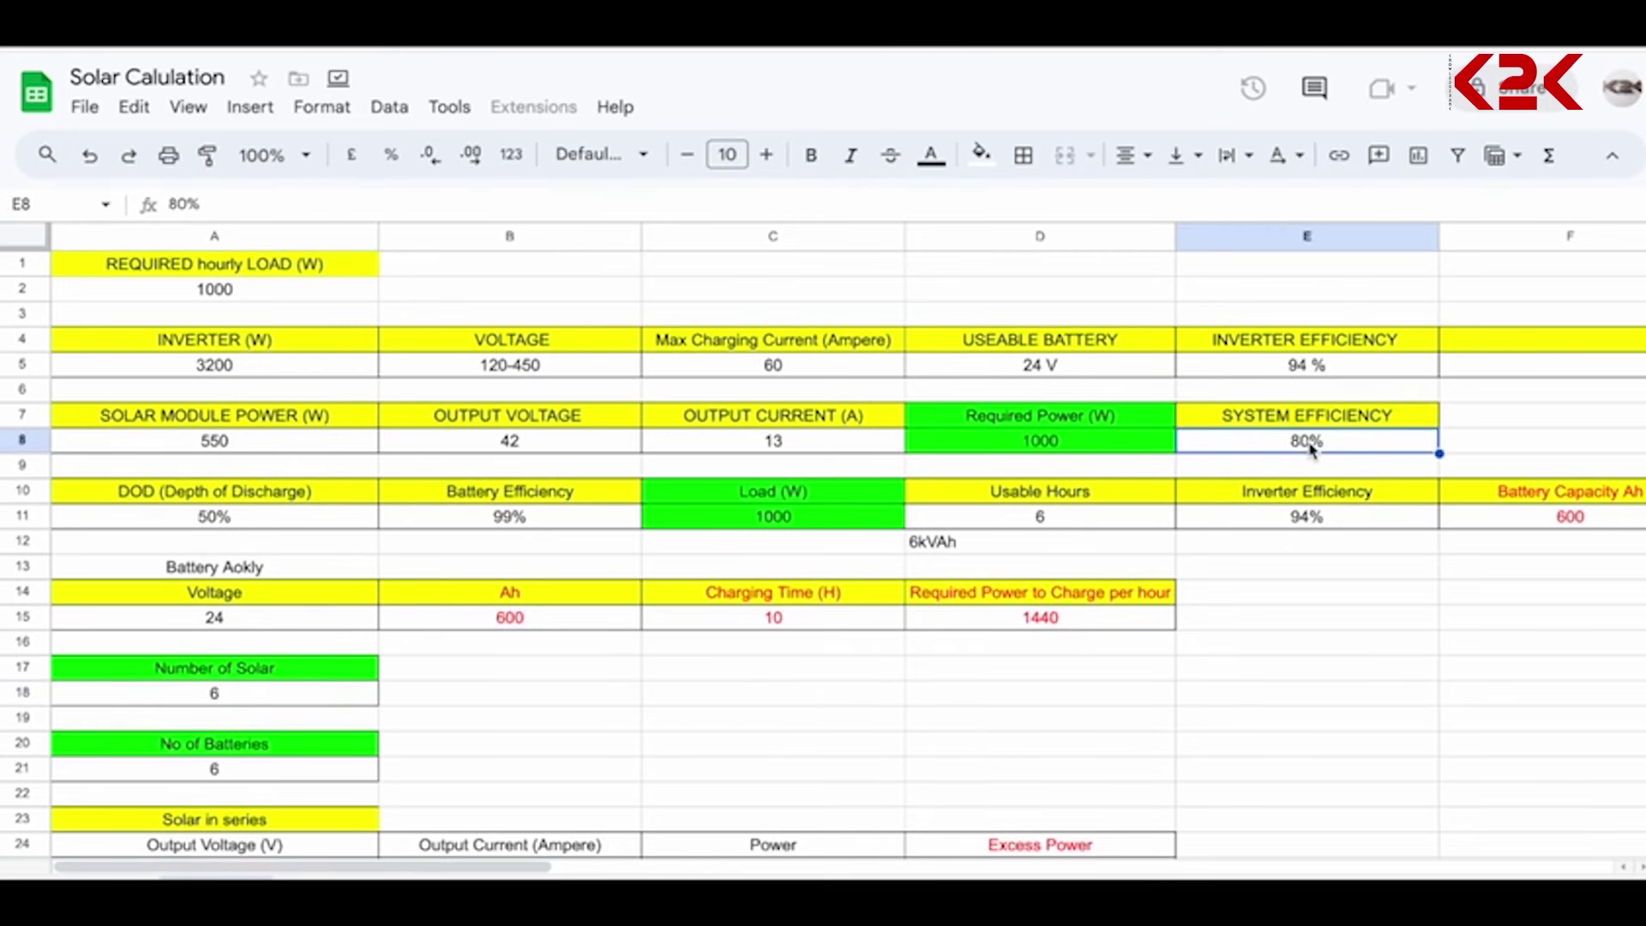
pyautogui.scroll(-3, 1310, 448)
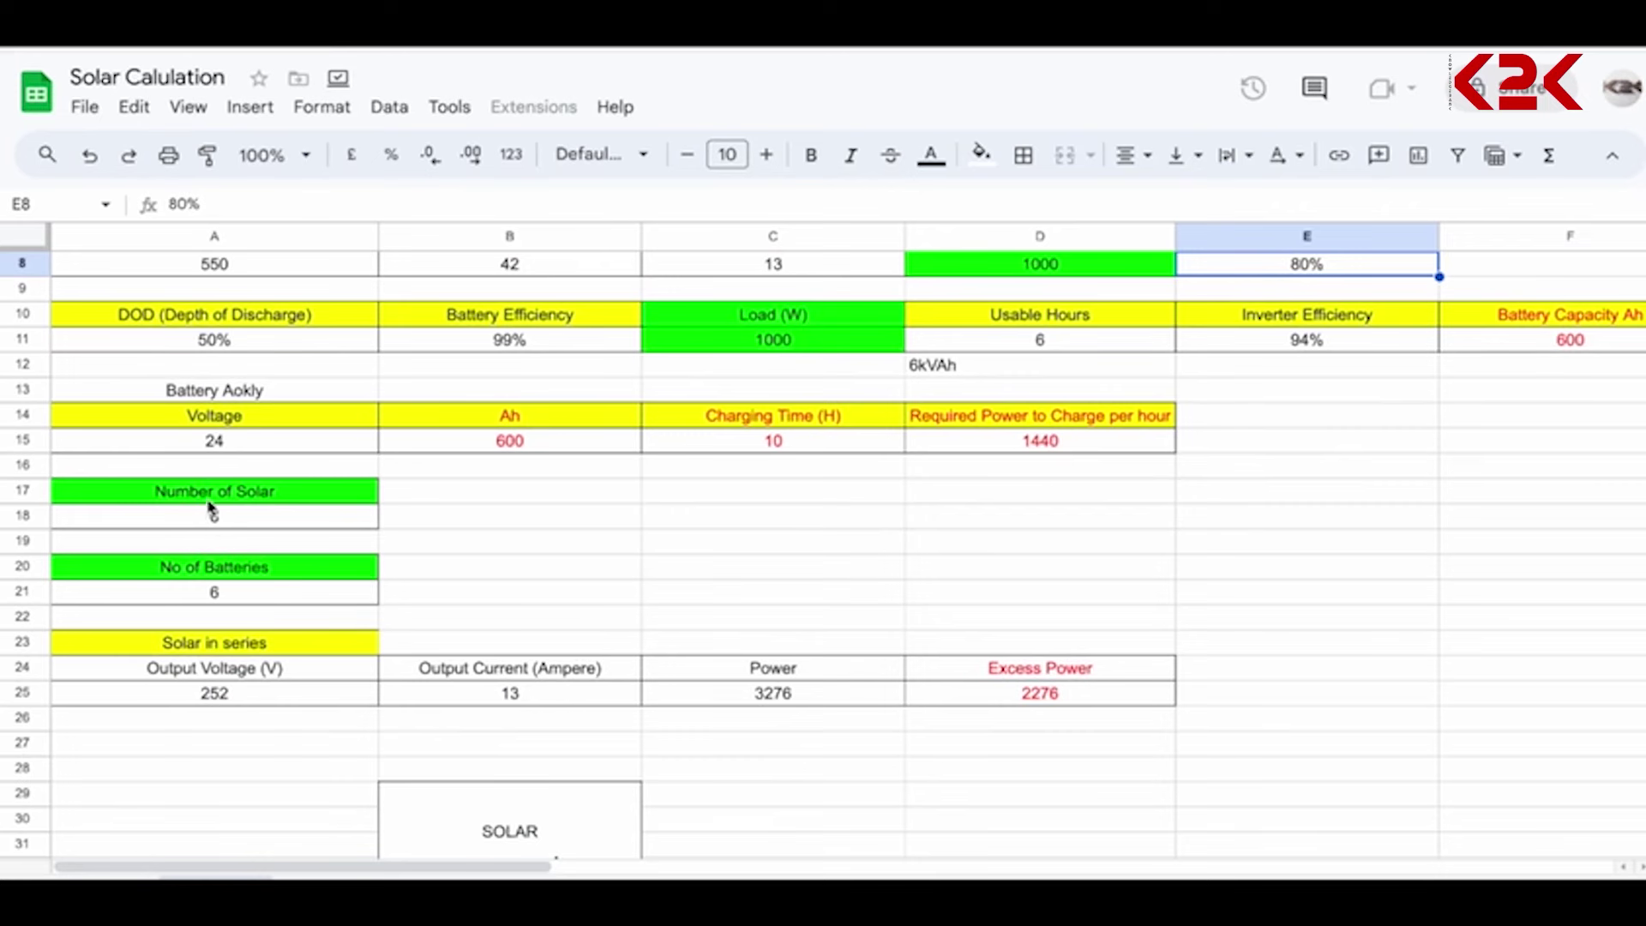
# - Trace the cell references inside the ROUNDUP formula in A18, then close the formula without editing it
pyautogui.click(210, 597)
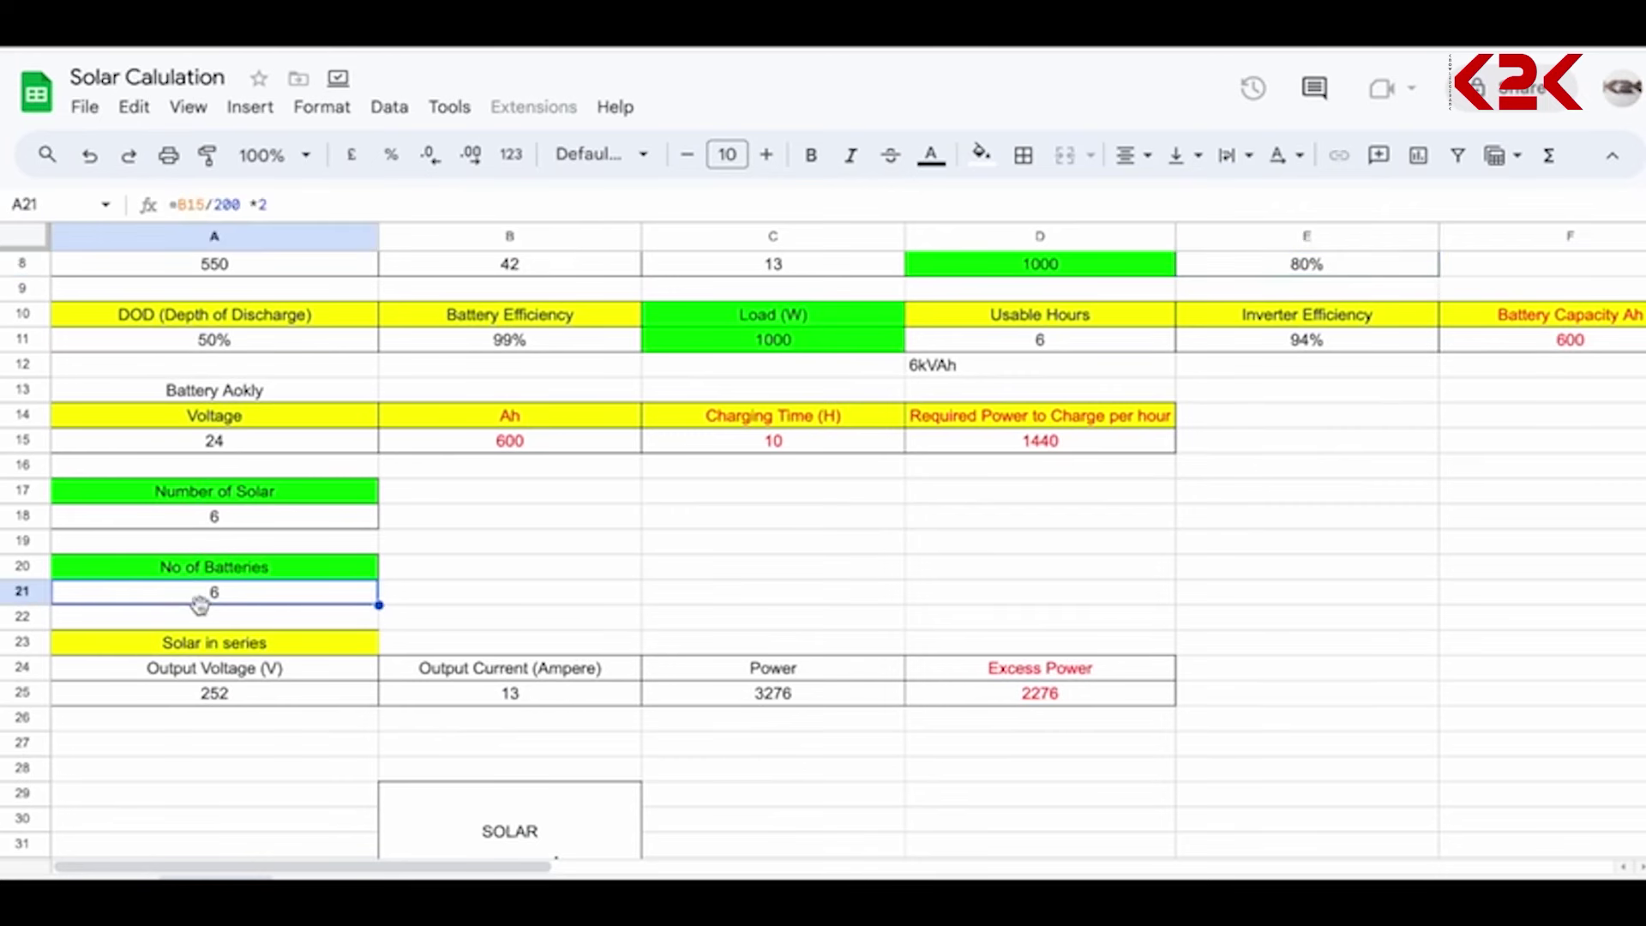
pyautogui.doubleClick(210, 517)
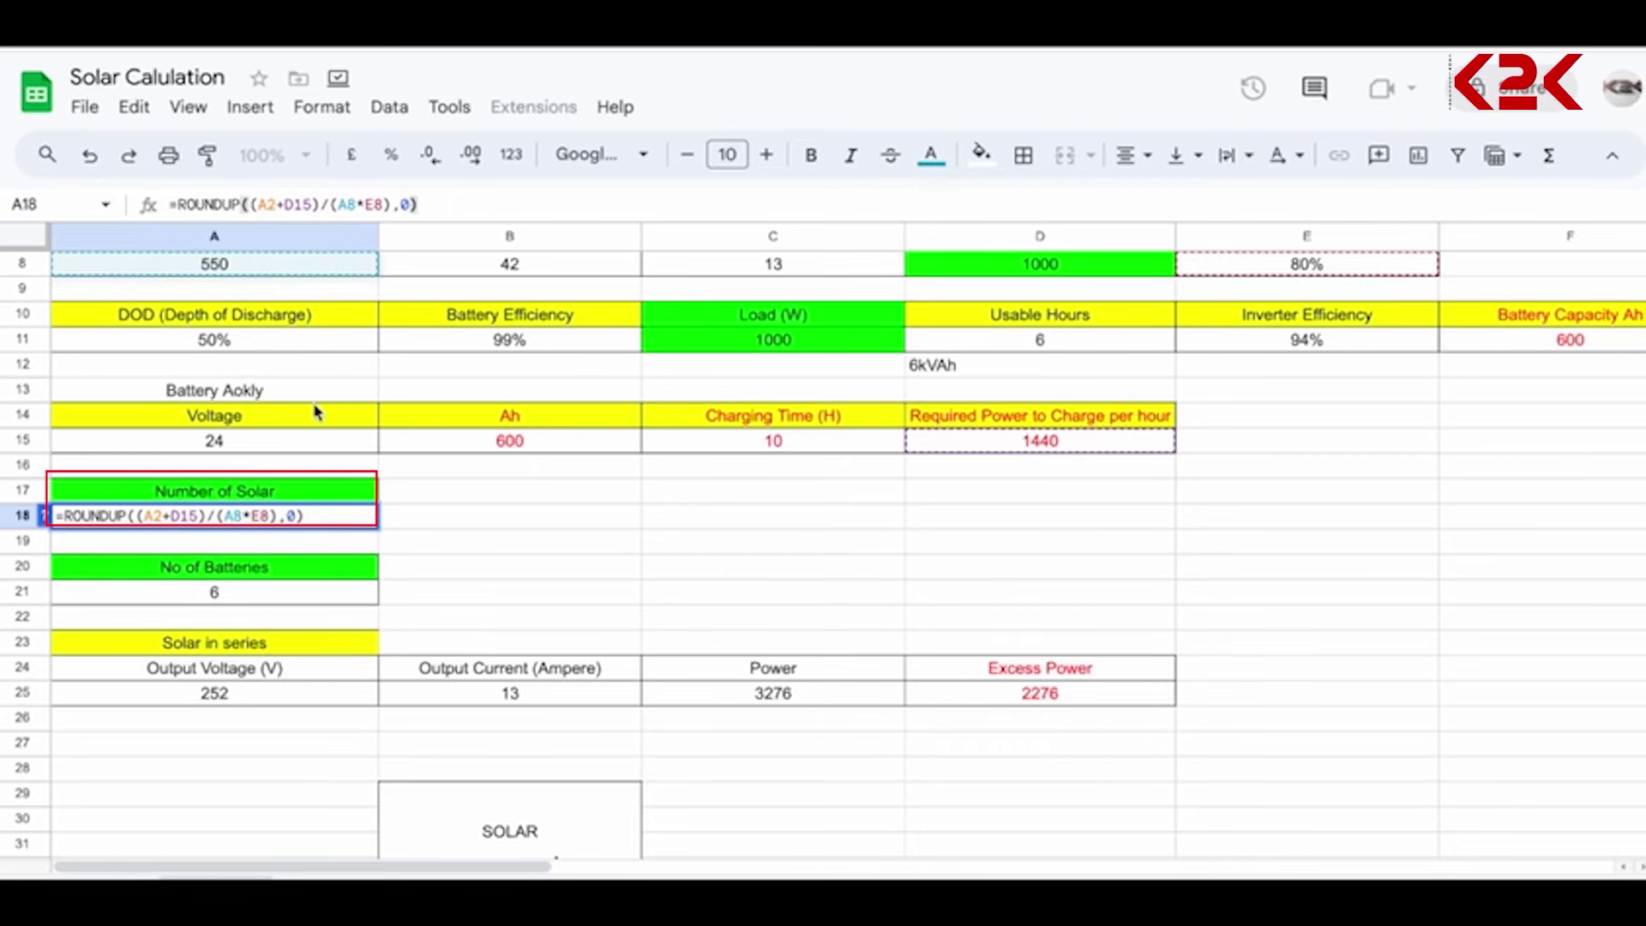
pyautogui.click(263, 514)
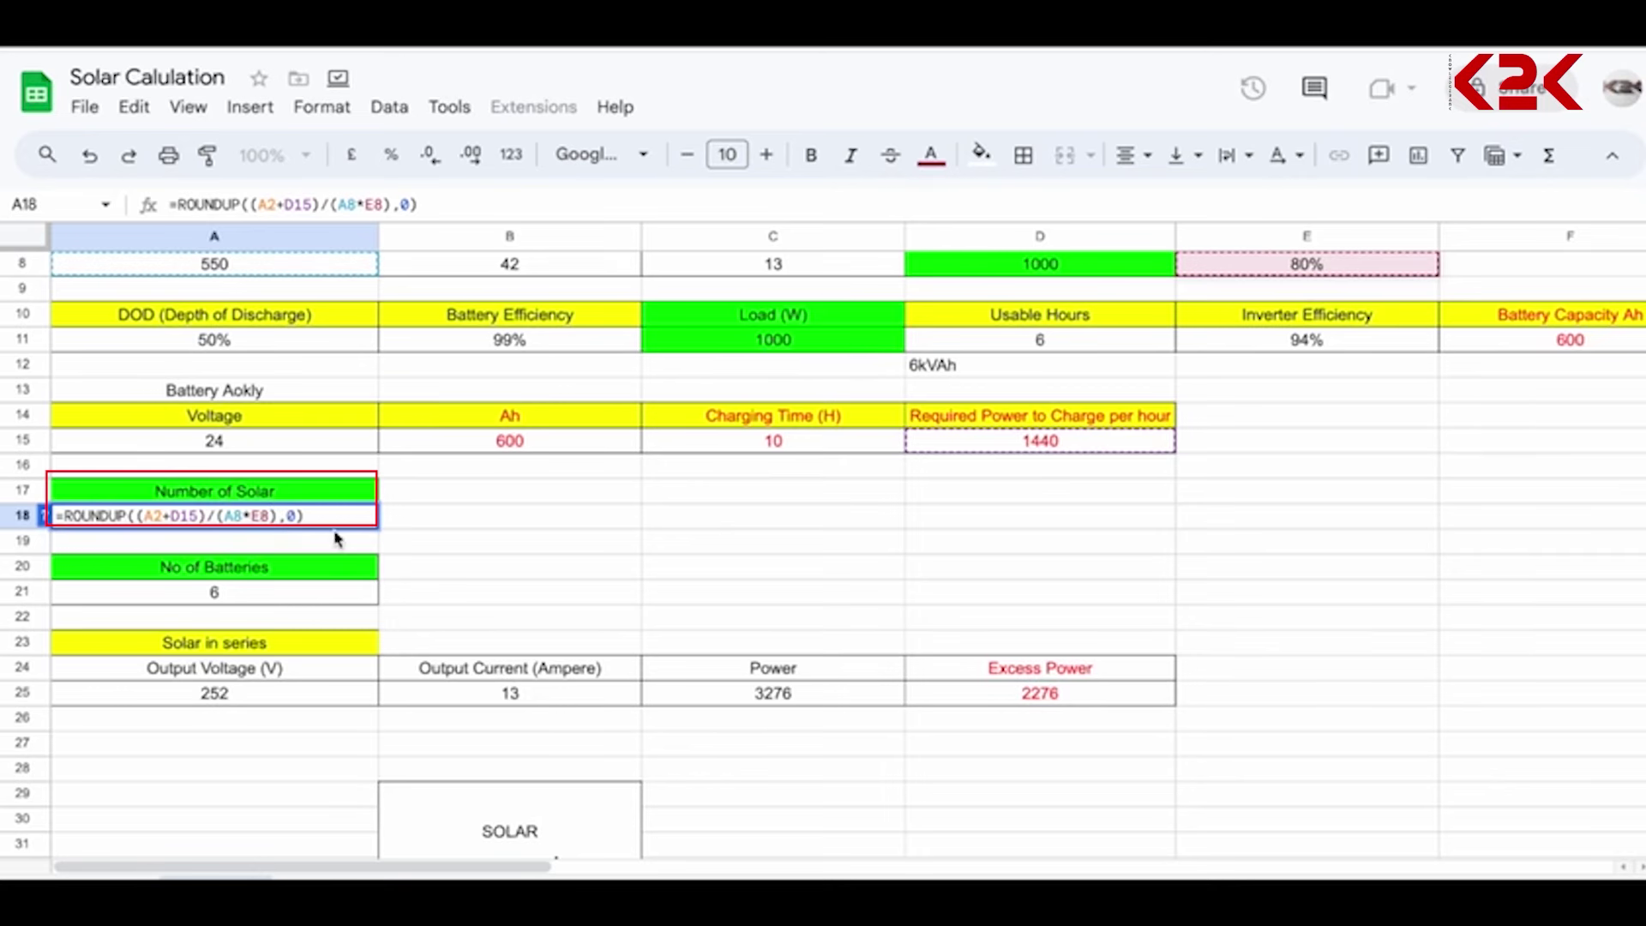
pyautogui.press('Return')
pyautogui.click(223, 521)
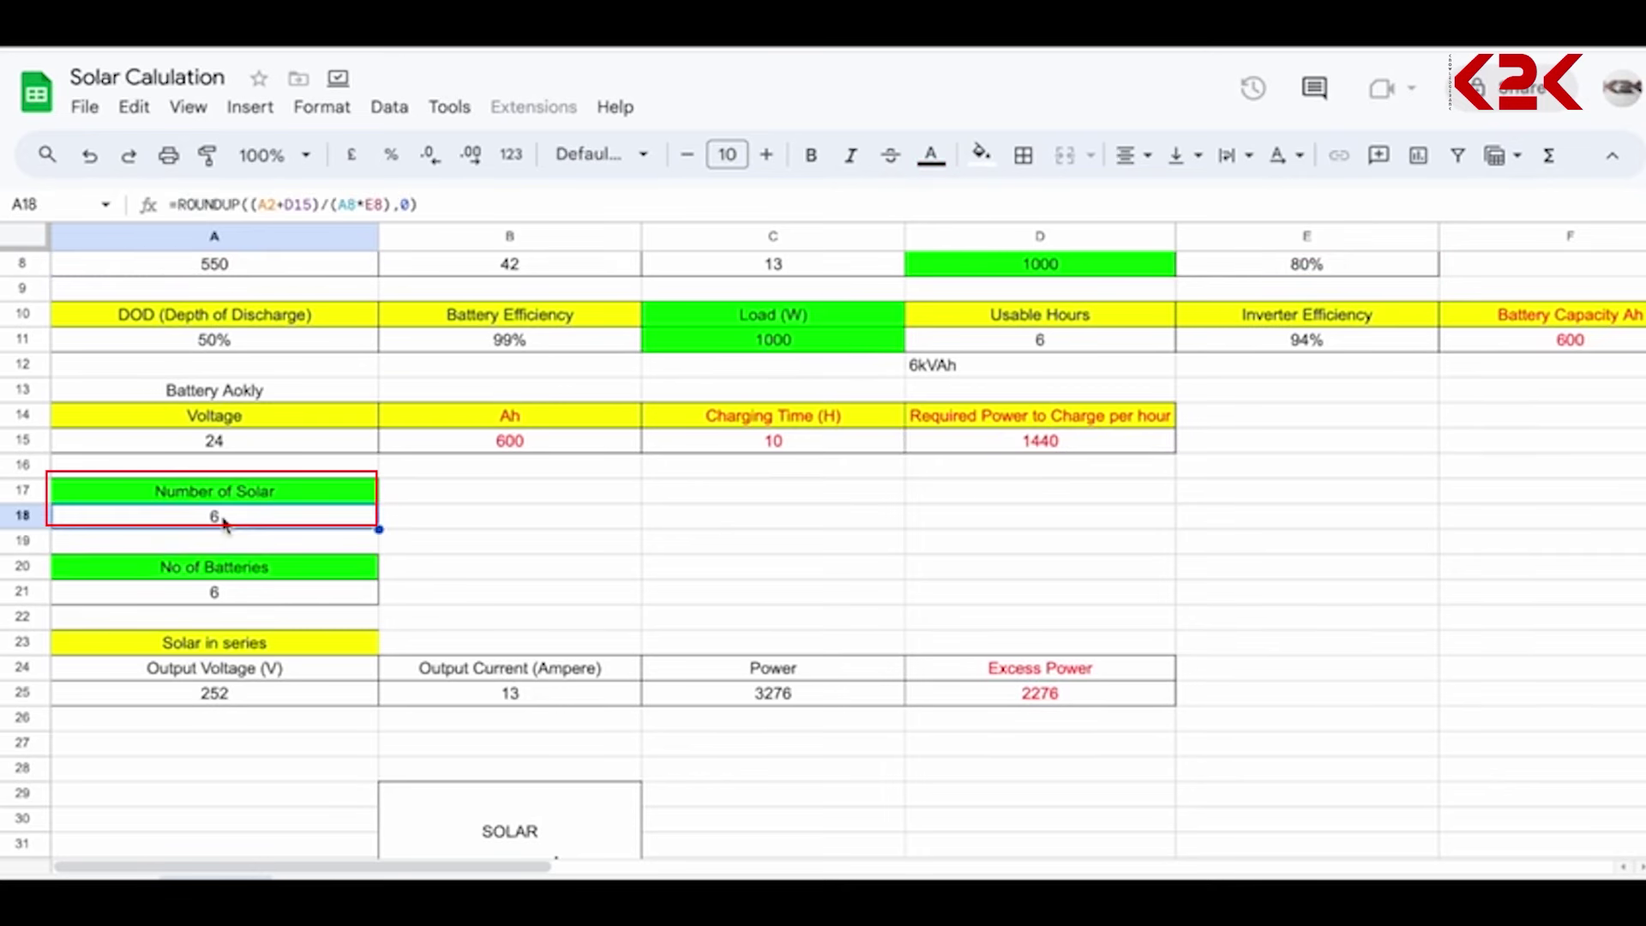
# - Add the battery specification "12 V 200 Ah" in B21, beside the number of batteries
pyautogui.scroll(-1, 222, 523)
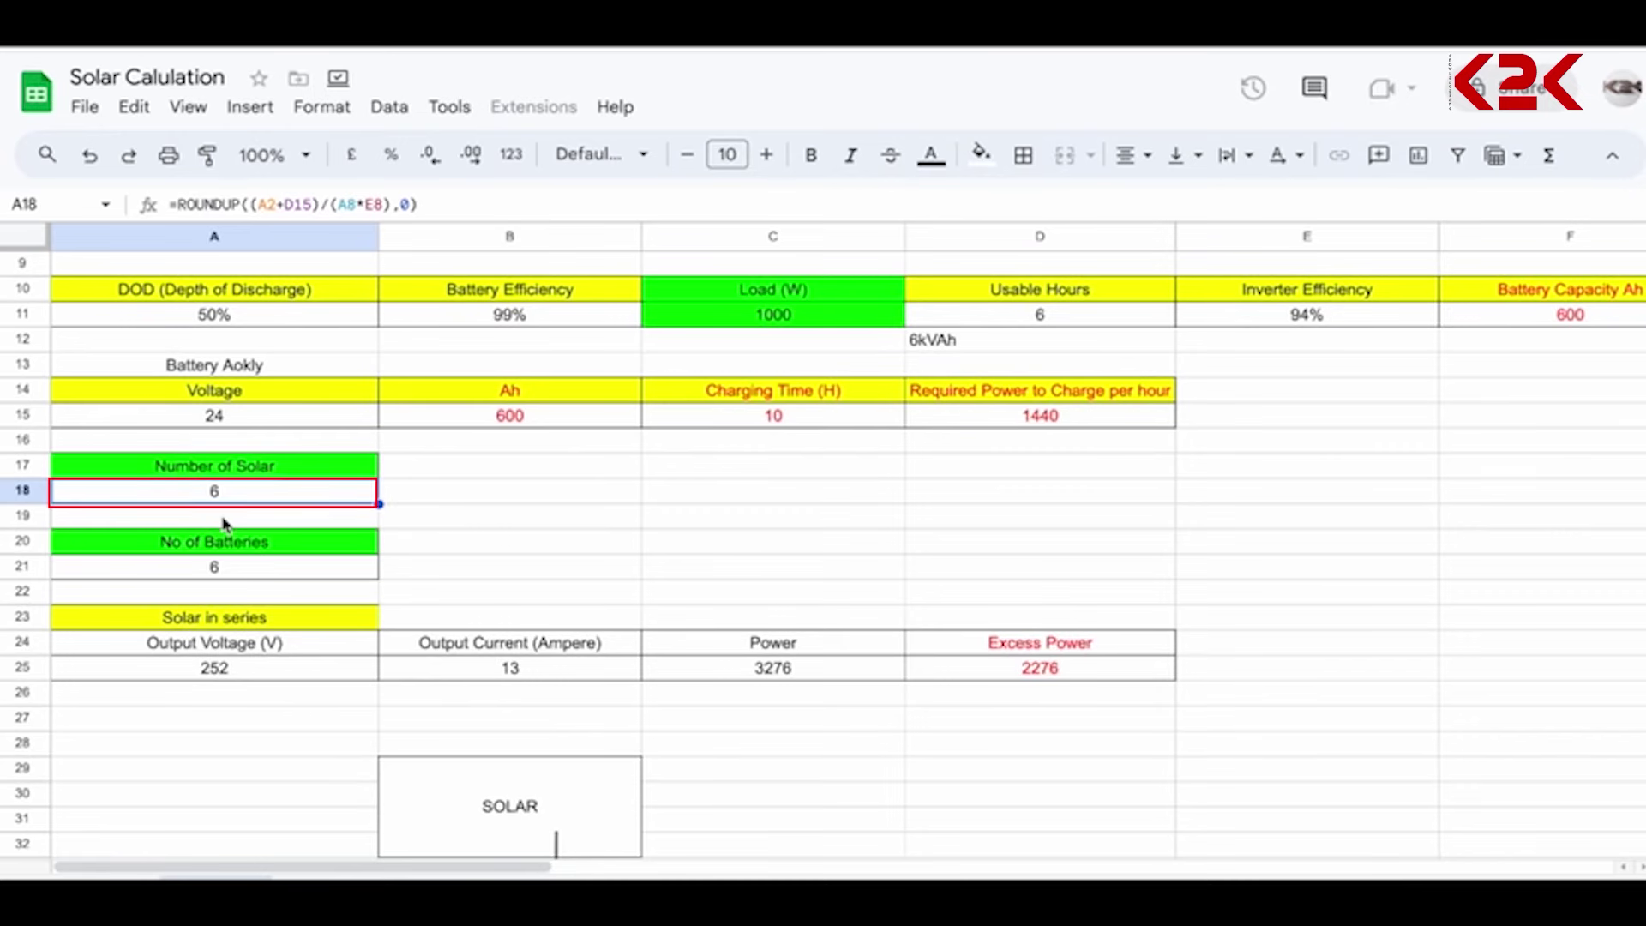
pyautogui.click(221, 570)
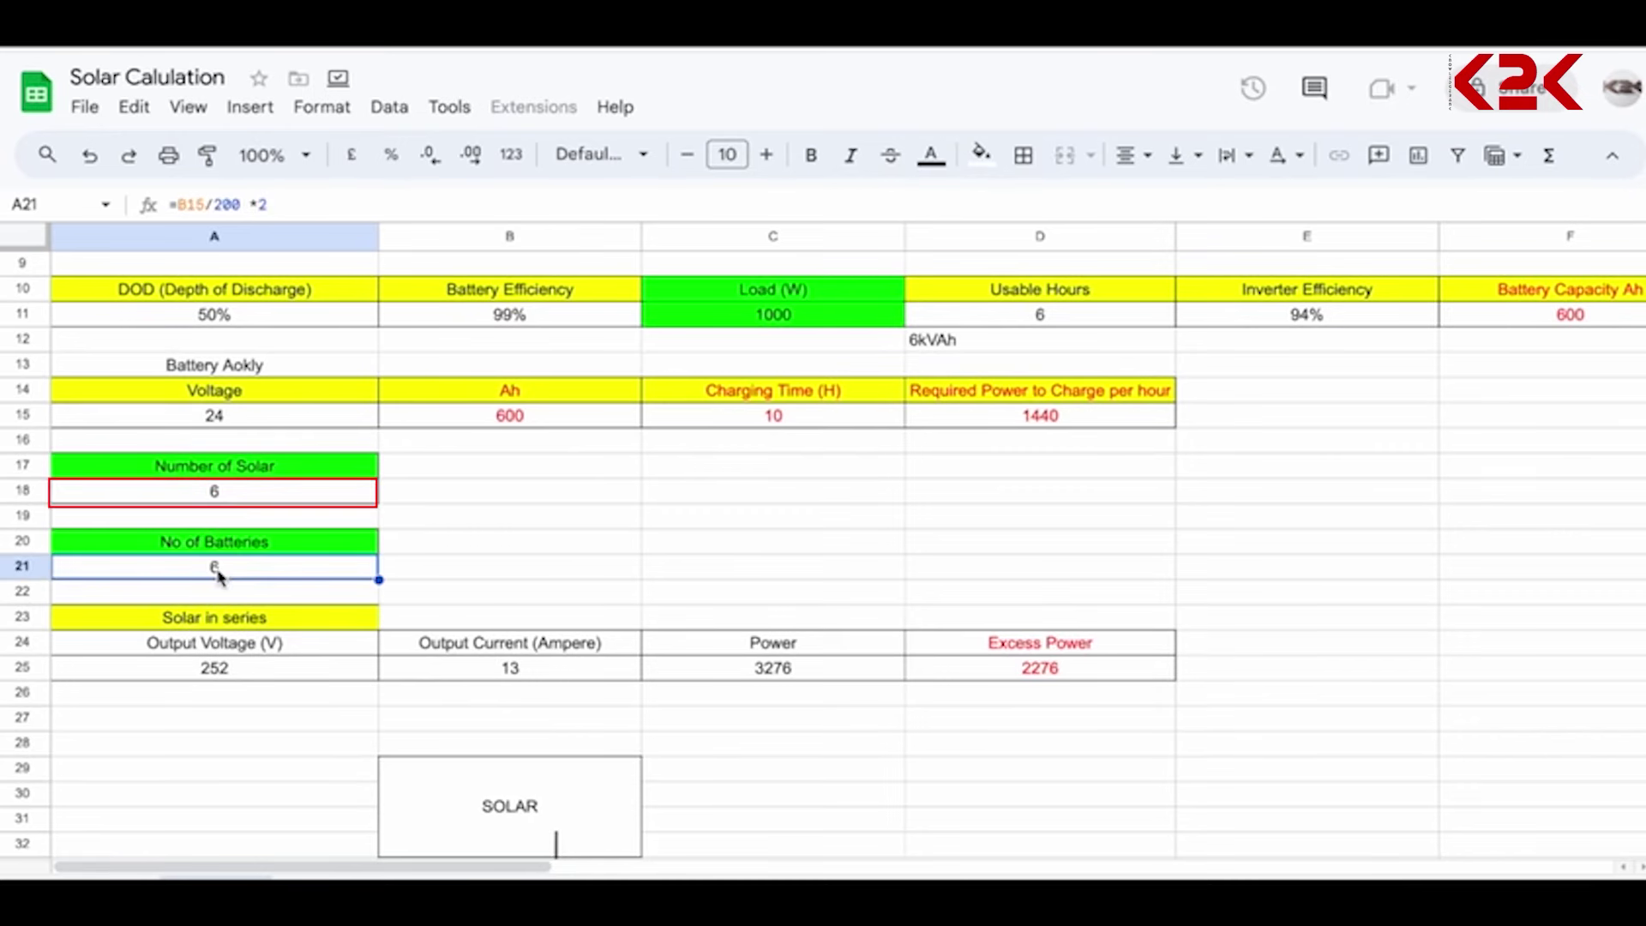
pyautogui.click(426, 569)
pyautogui.write('12 V')
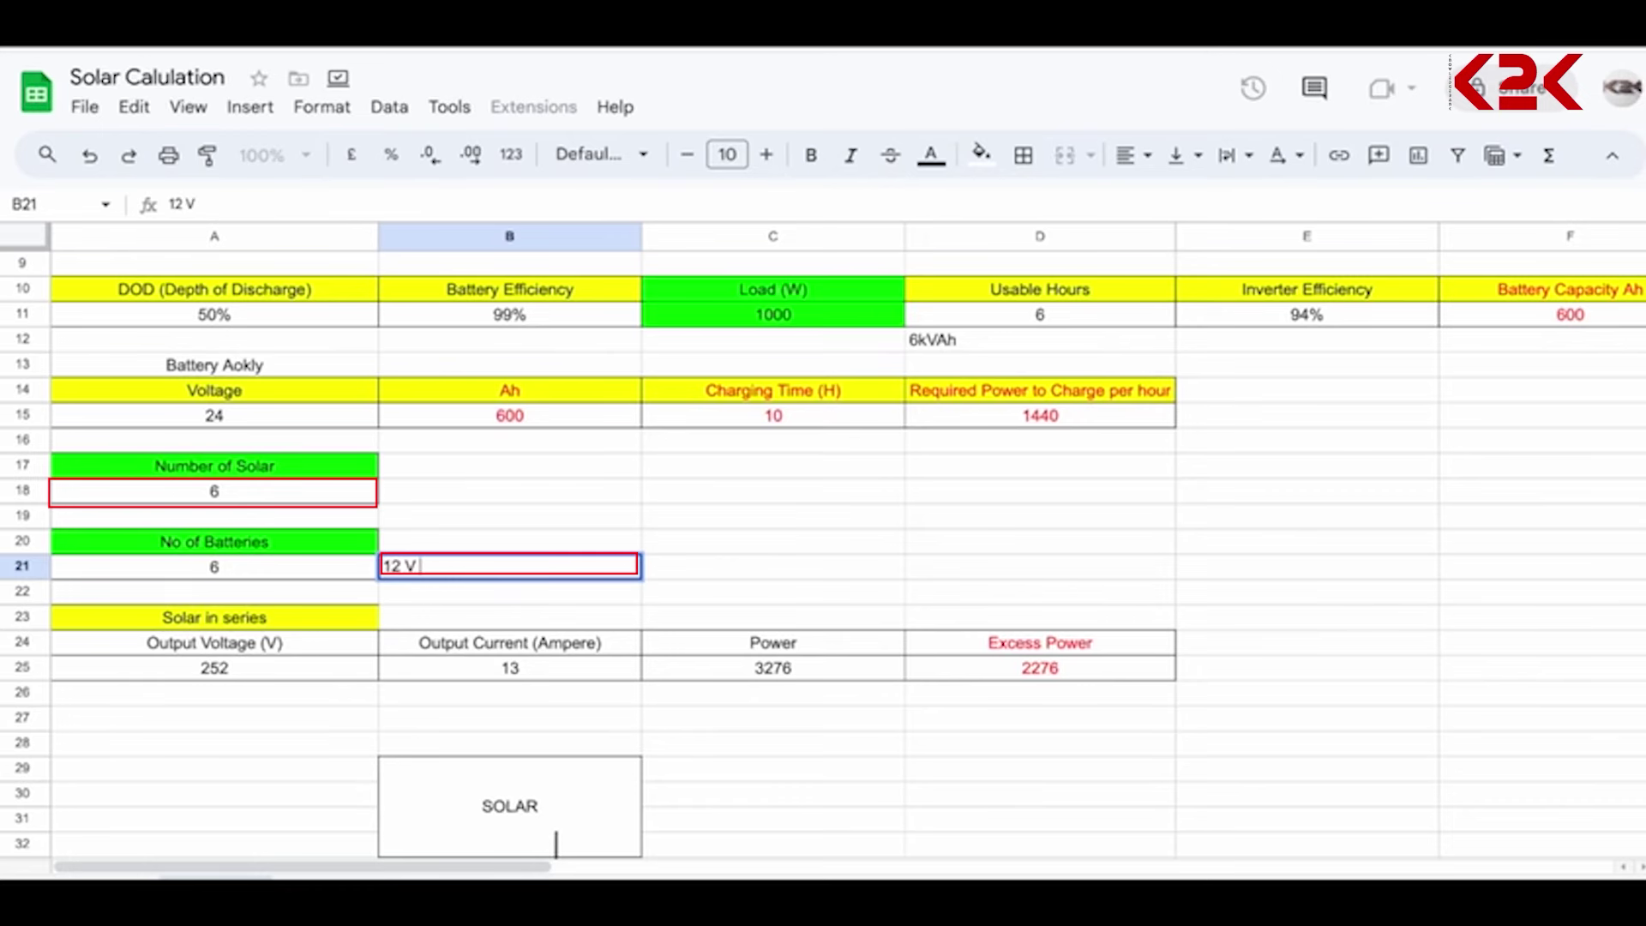
pyautogui.write(' 200 Ah')
pyautogui.press('Return')
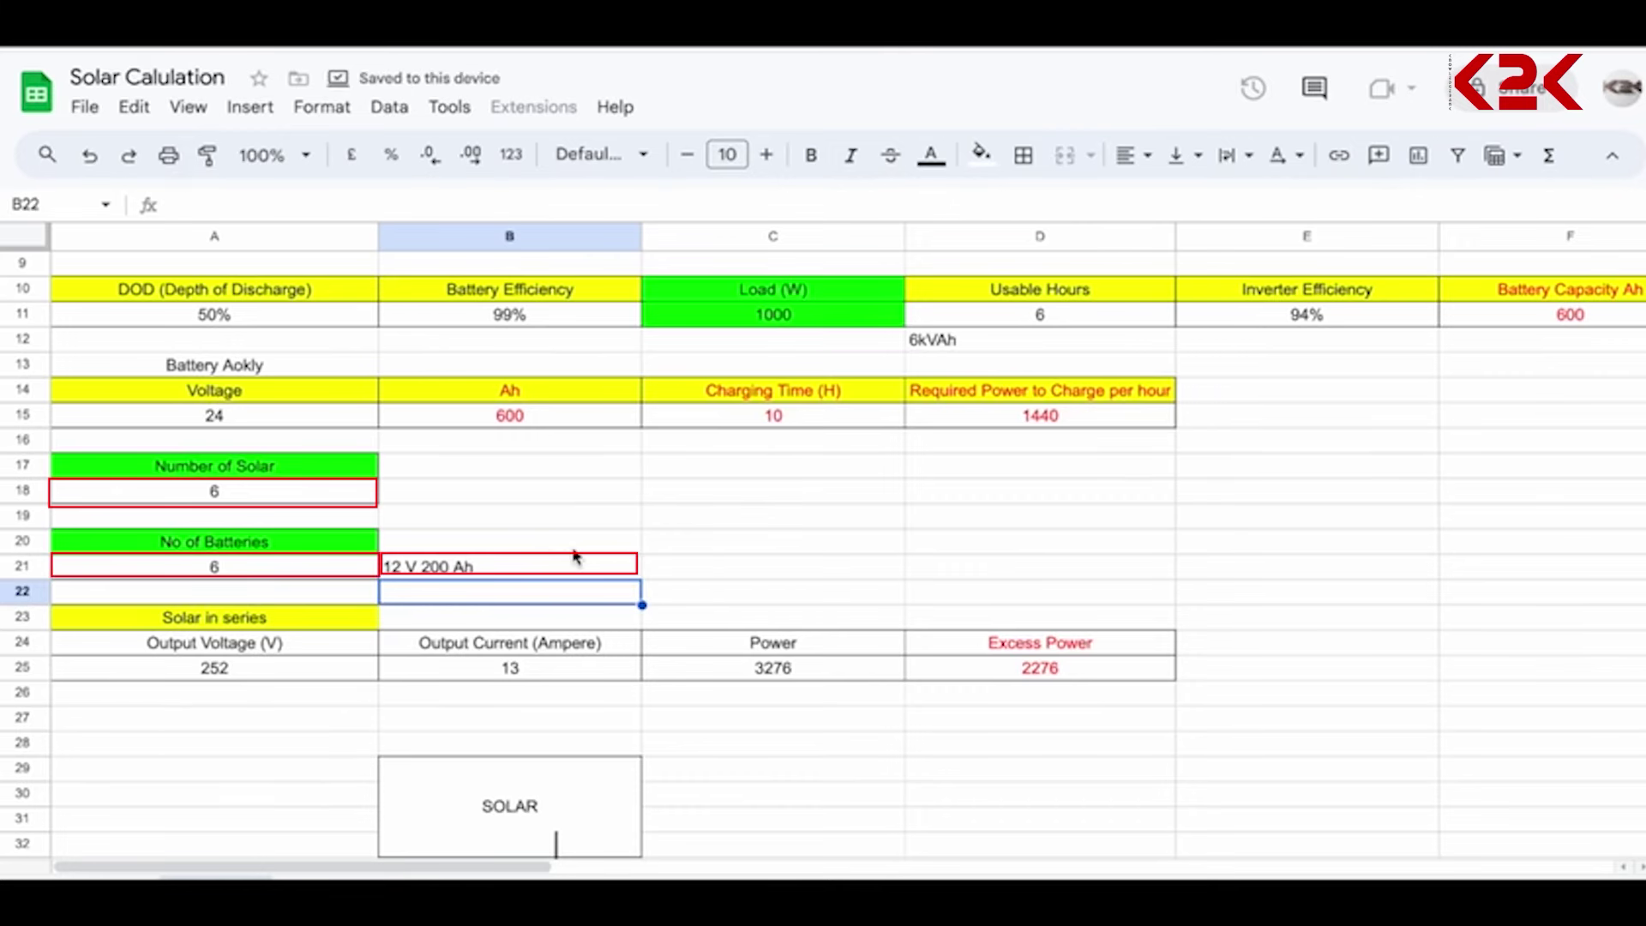
# - Walk through the SOLAR, INVERTER + CONTROLLER and BATTERY blocks of the system diagram, and return to the Solar in series table
pyautogui.scroll(-3, 574, 559)
pyautogui.click(570, 614)
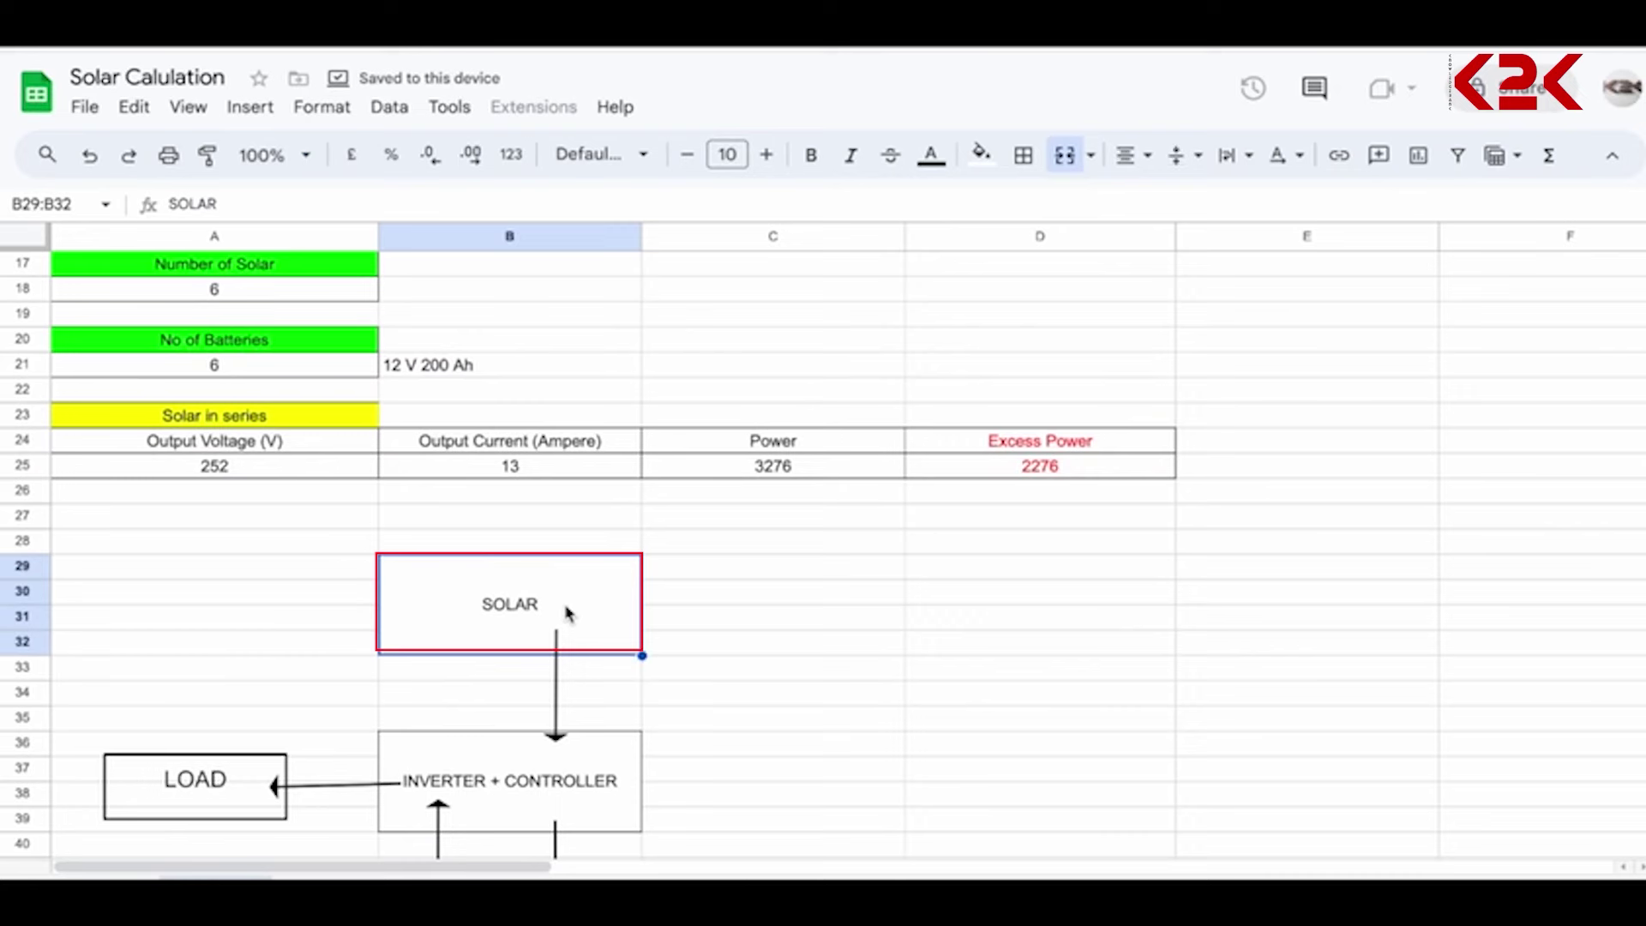
pyautogui.scroll(-1, 568, 614)
pyautogui.click(566, 732)
pyautogui.scroll(-4, 566, 729)
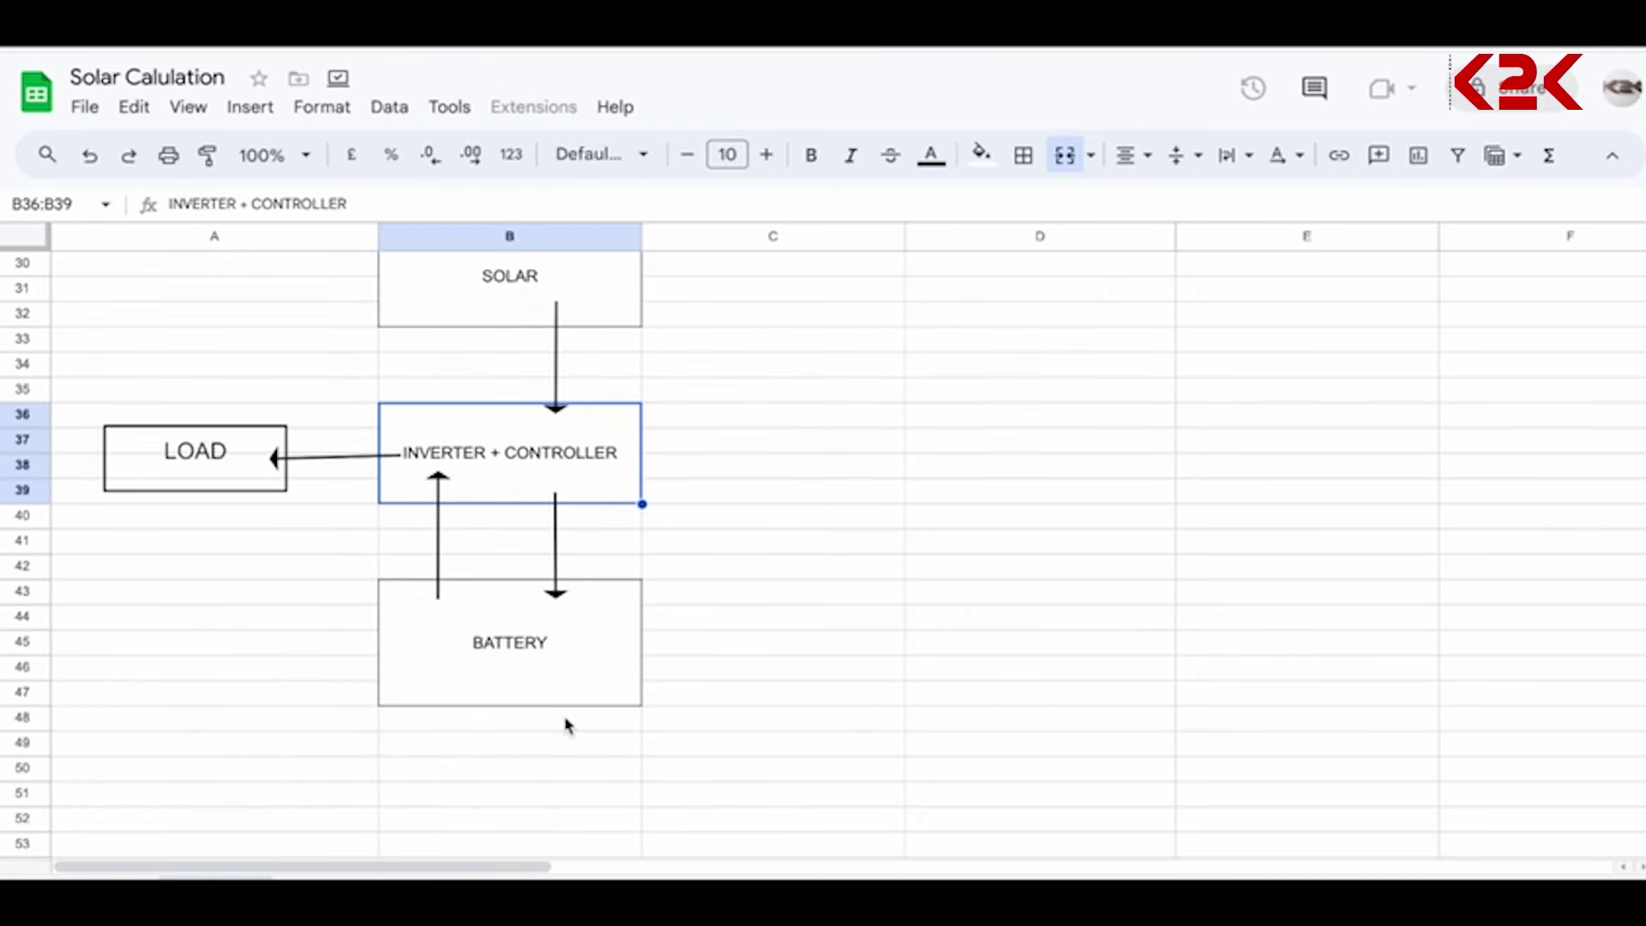
pyautogui.click(533, 639)
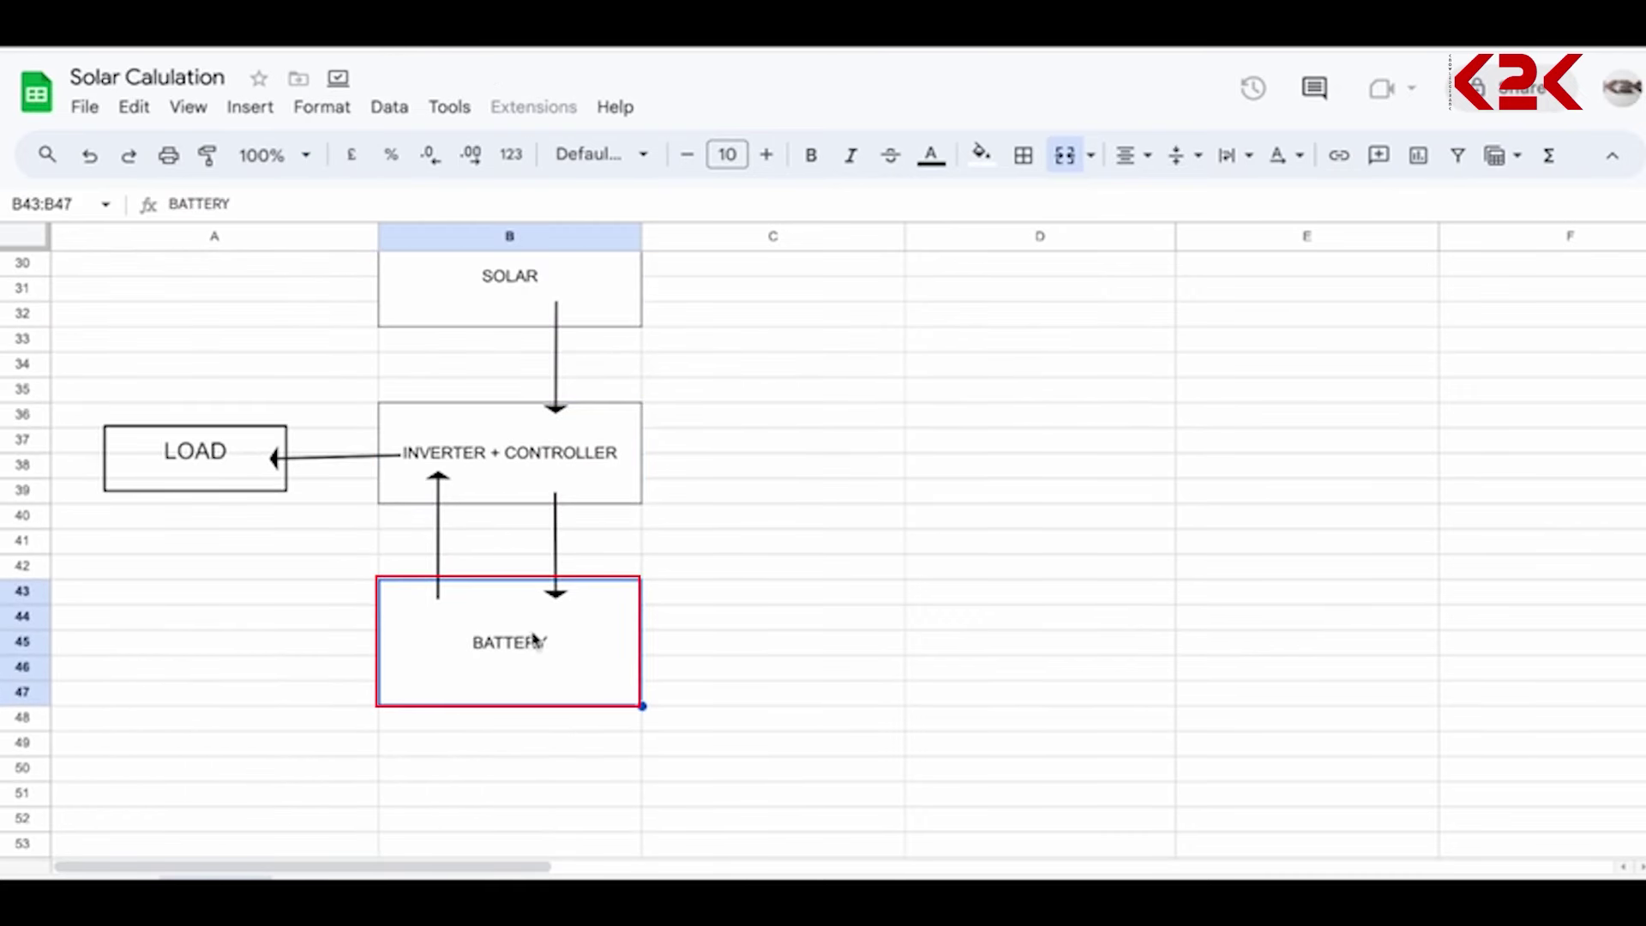
pyautogui.scroll(2, 533, 639)
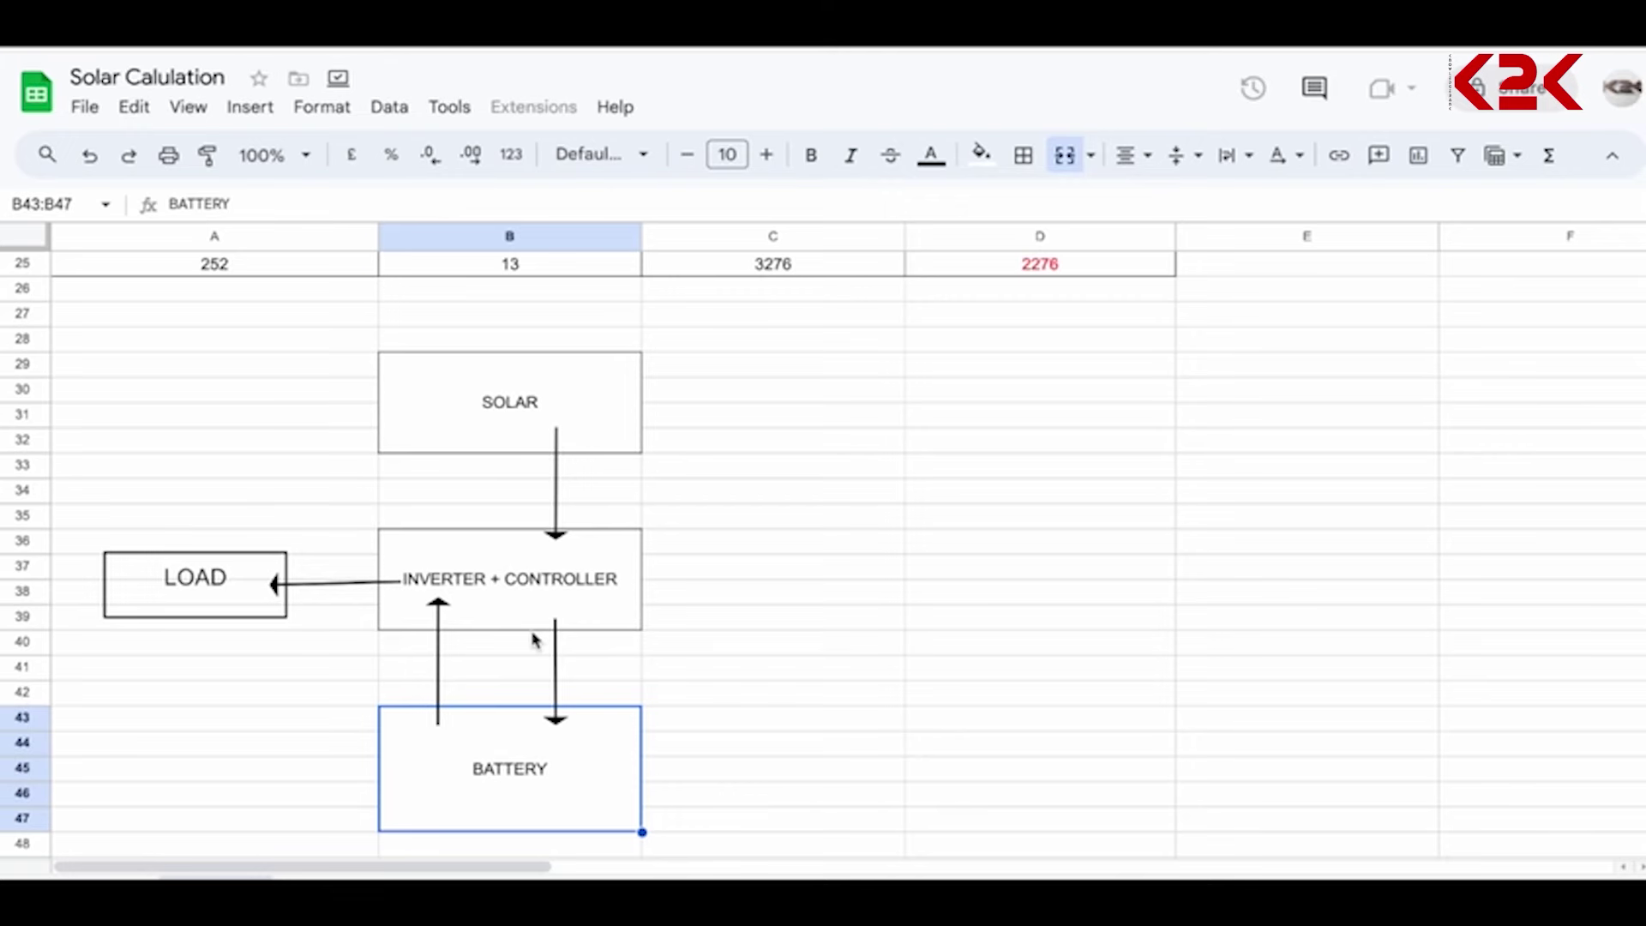
pyautogui.scroll(2, 534, 638)
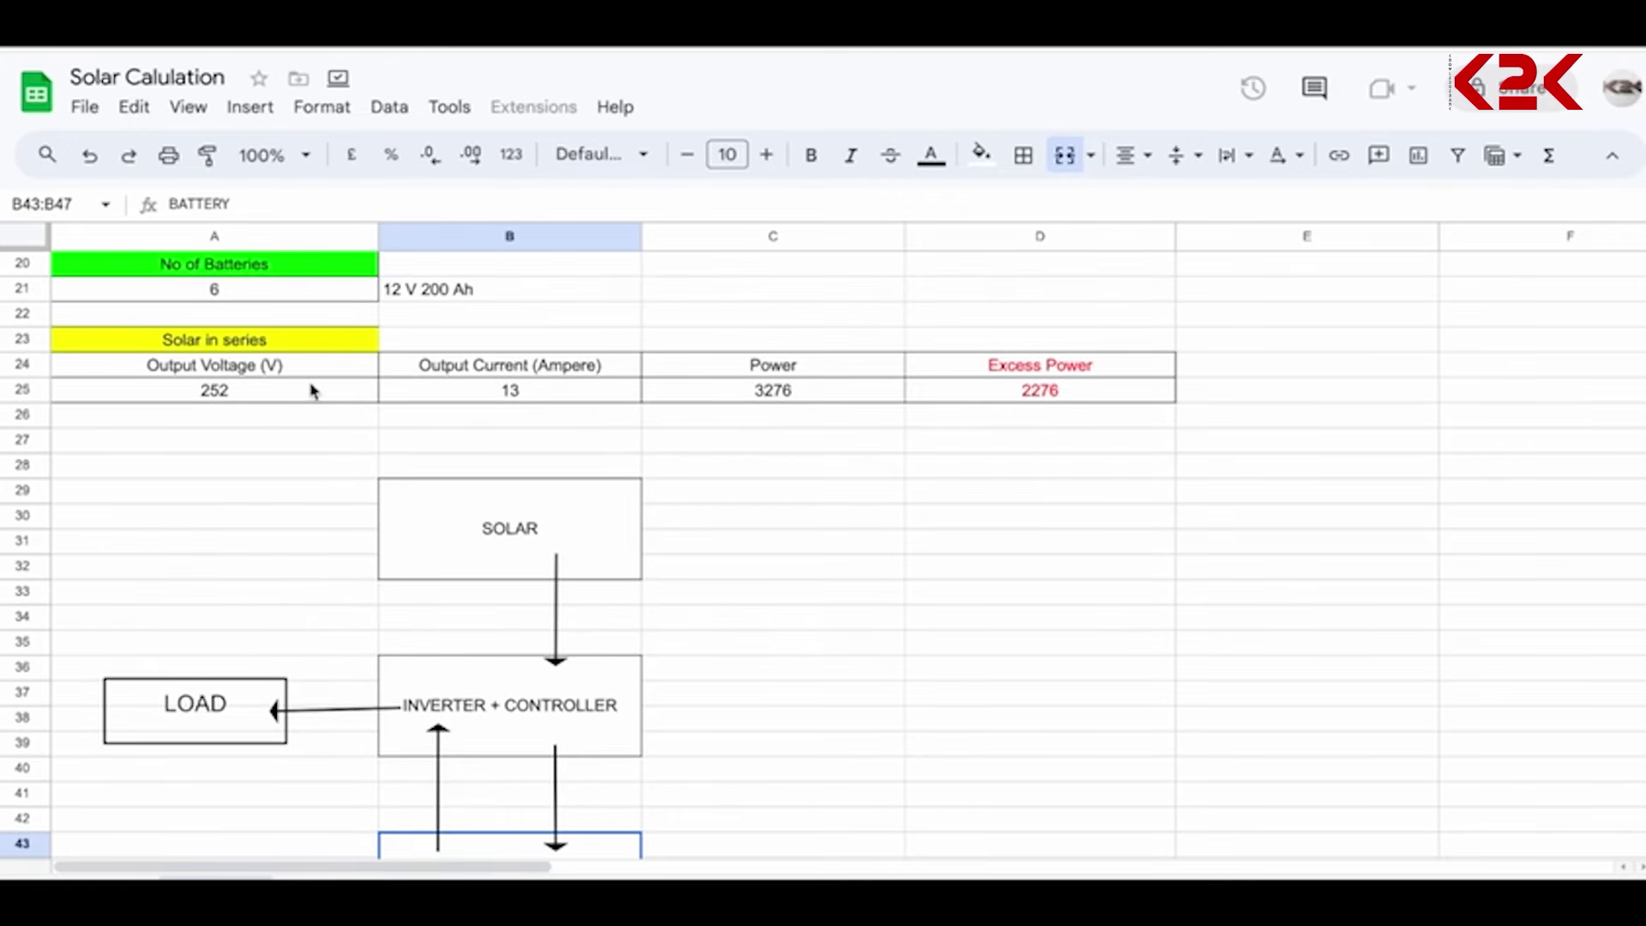
# - Trace the series Output Voltage formula in A25 to the number of solar modules in A18 and the module output voltage in B8
pyautogui.click(187, 374)
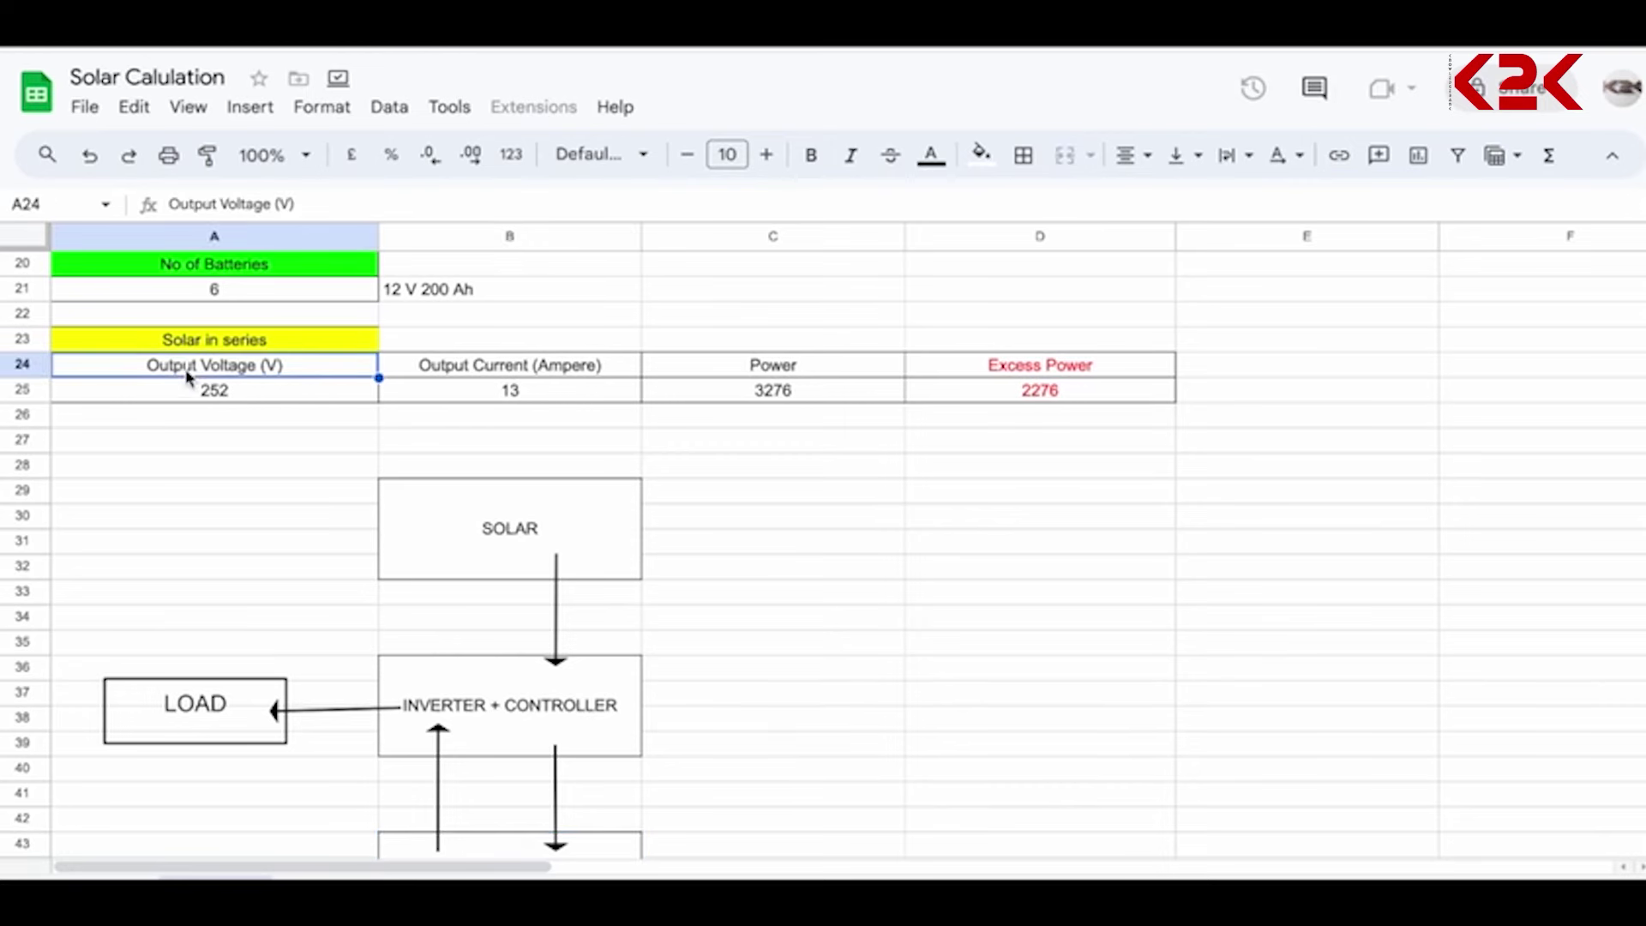
pyautogui.scroll(1, 240, 336)
pyautogui.click(224, 301)
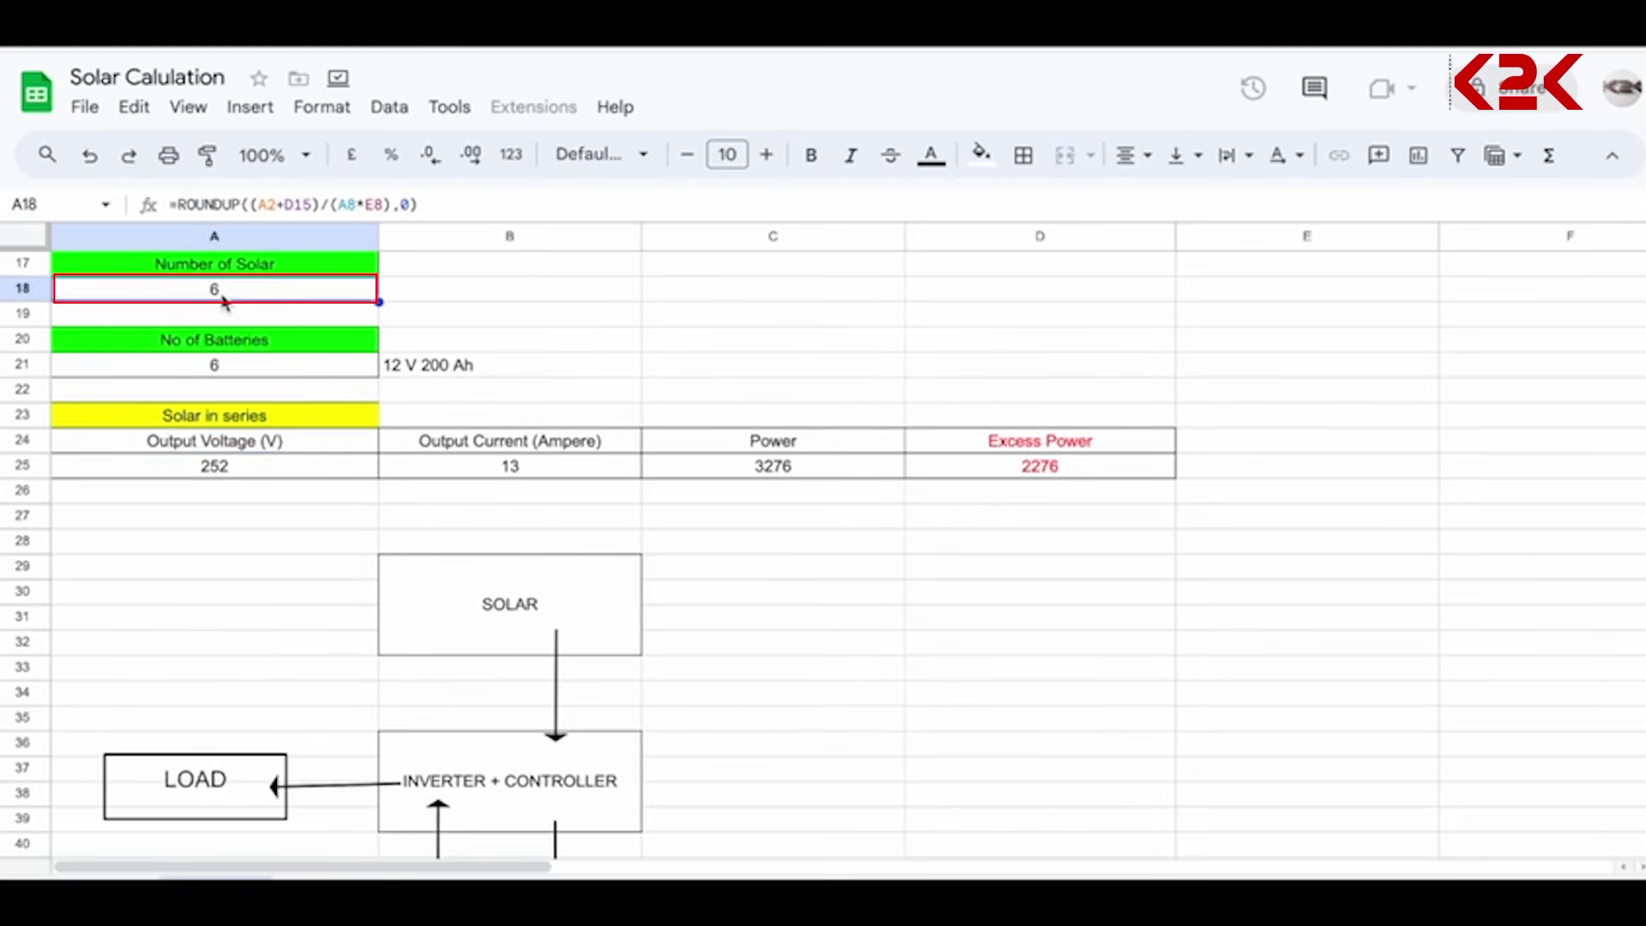
pyautogui.click(211, 474)
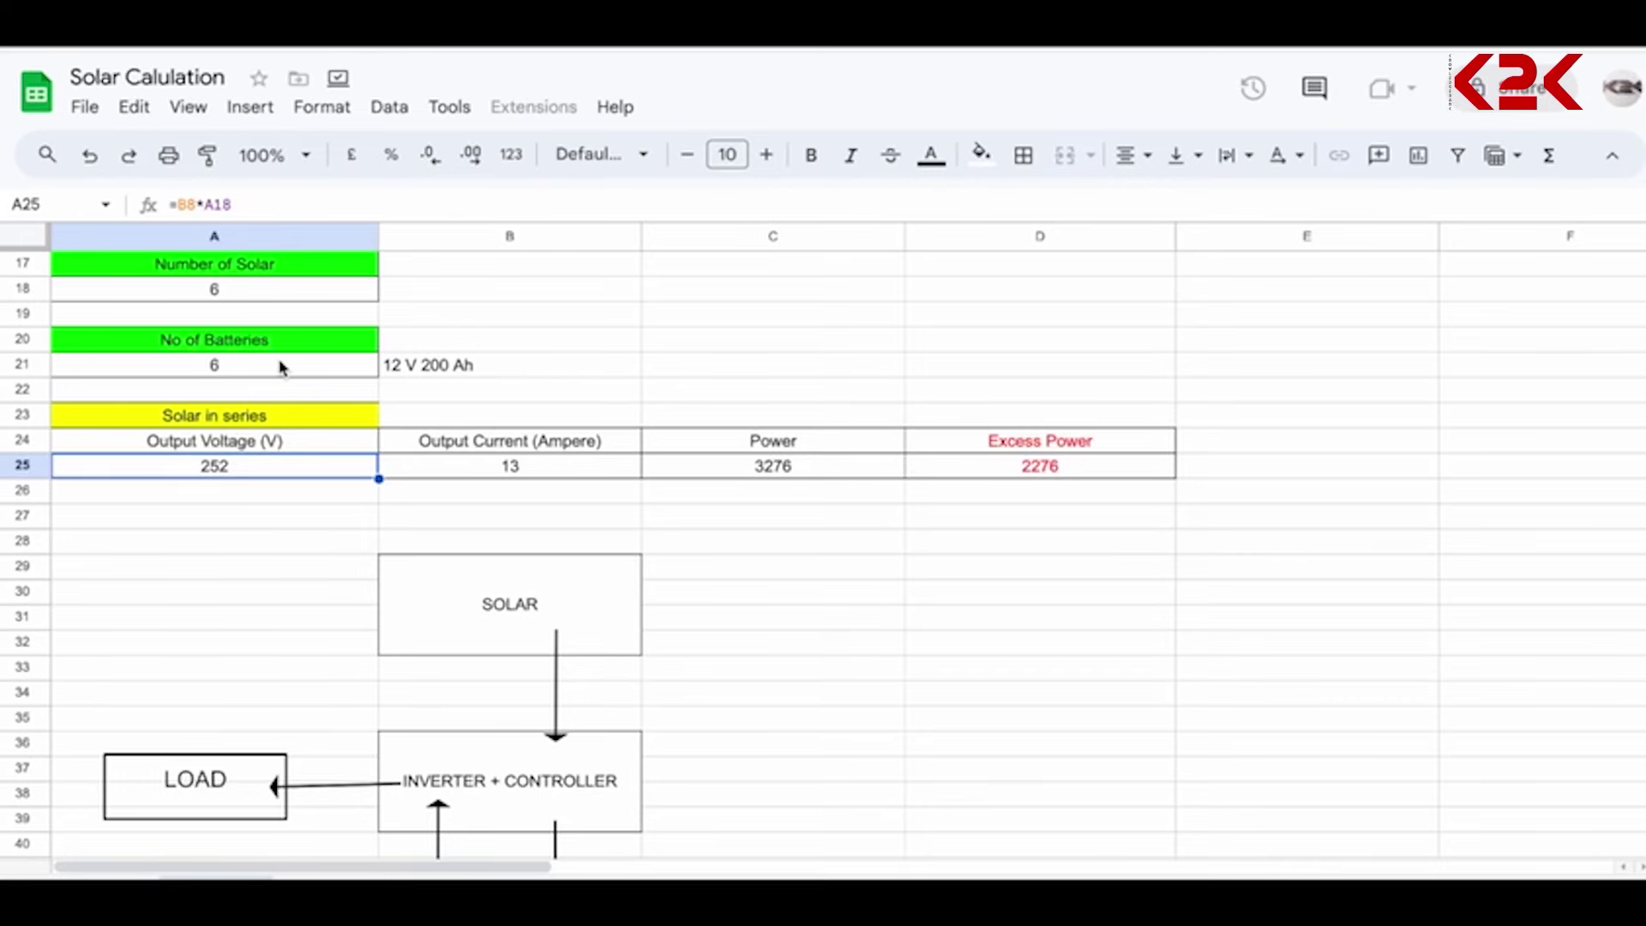
pyautogui.scroll(5, 368, 577)
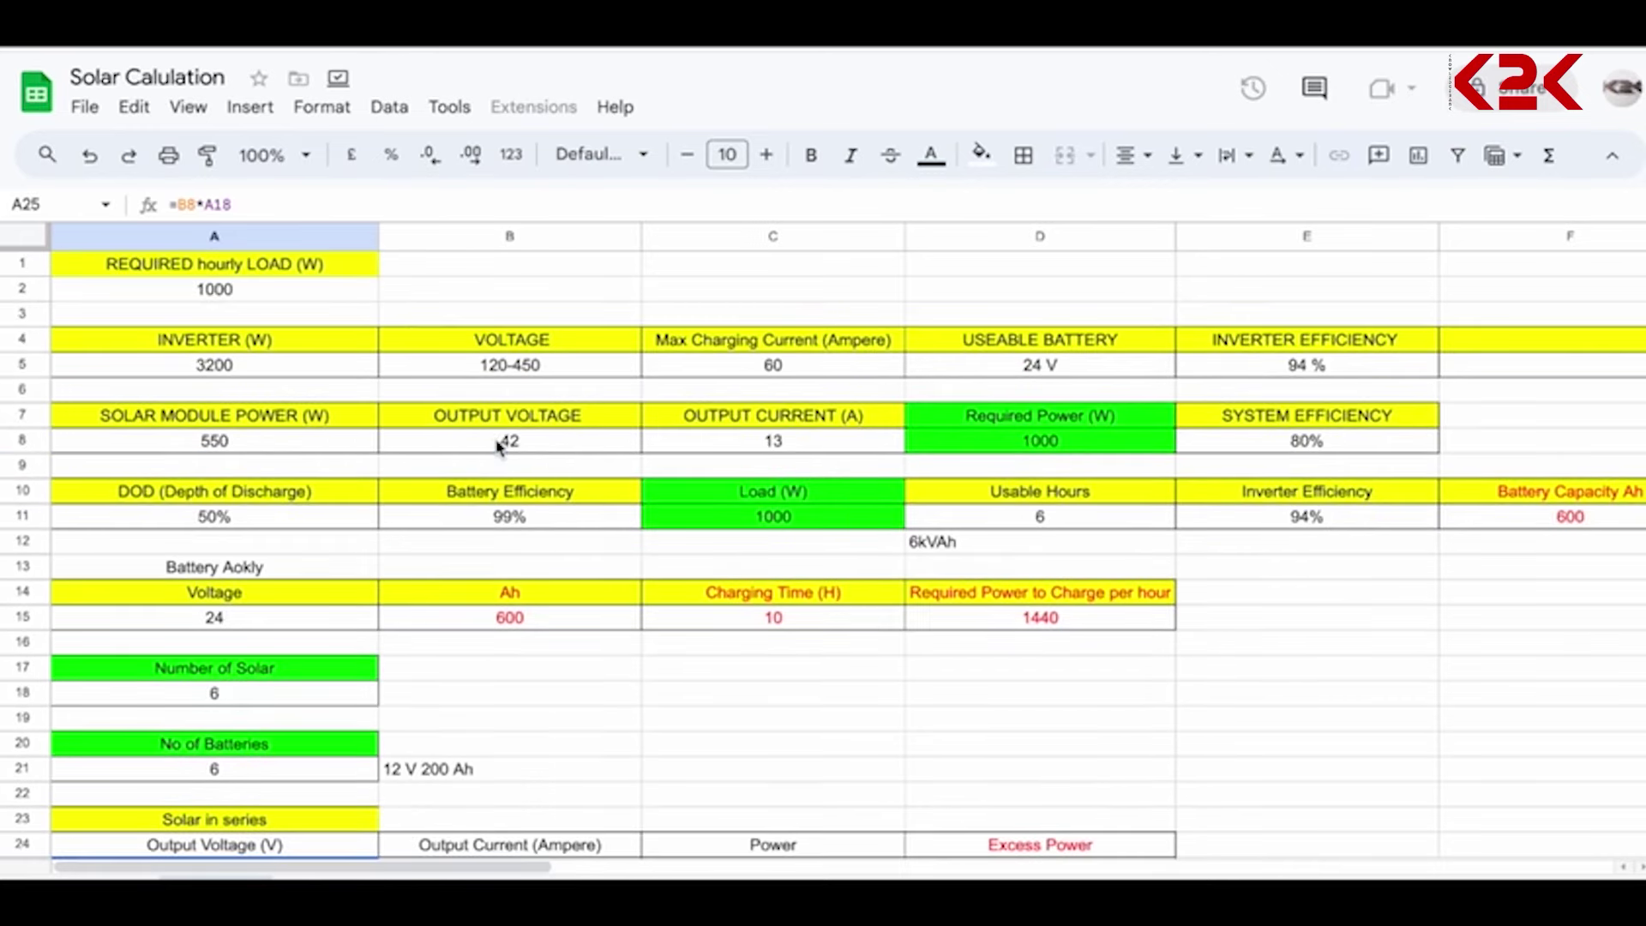
pyautogui.click(499, 445)
pyautogui.scroll(-4, 509, 639)
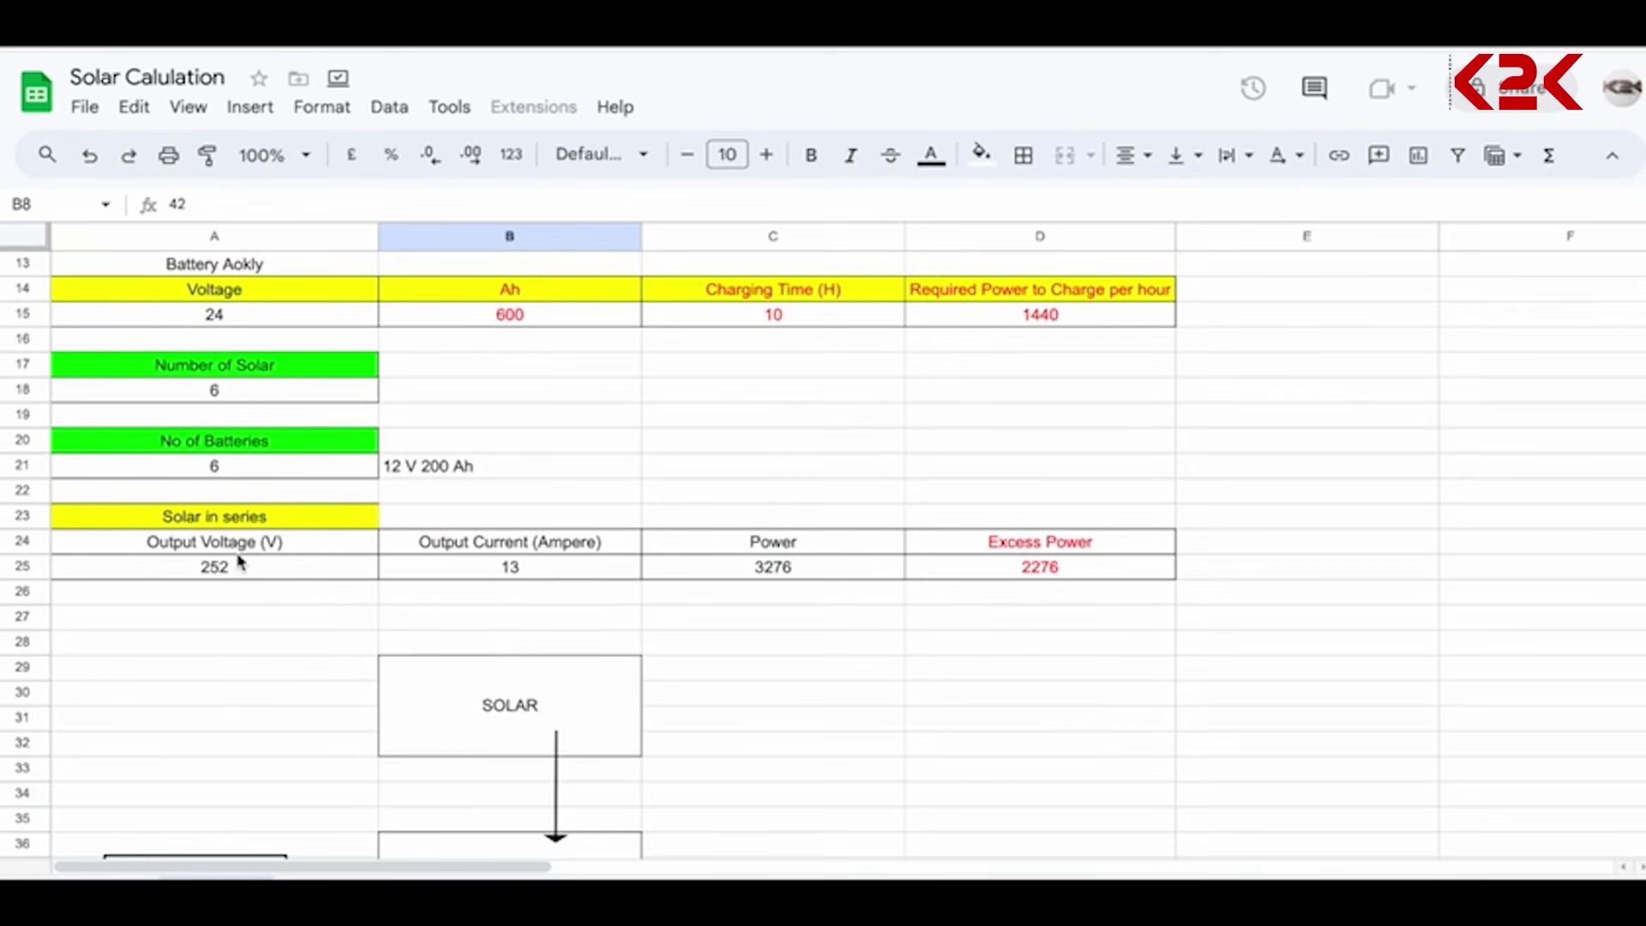
pyautogui.doubleClick(213, 564)
pyautogui.press('Return')
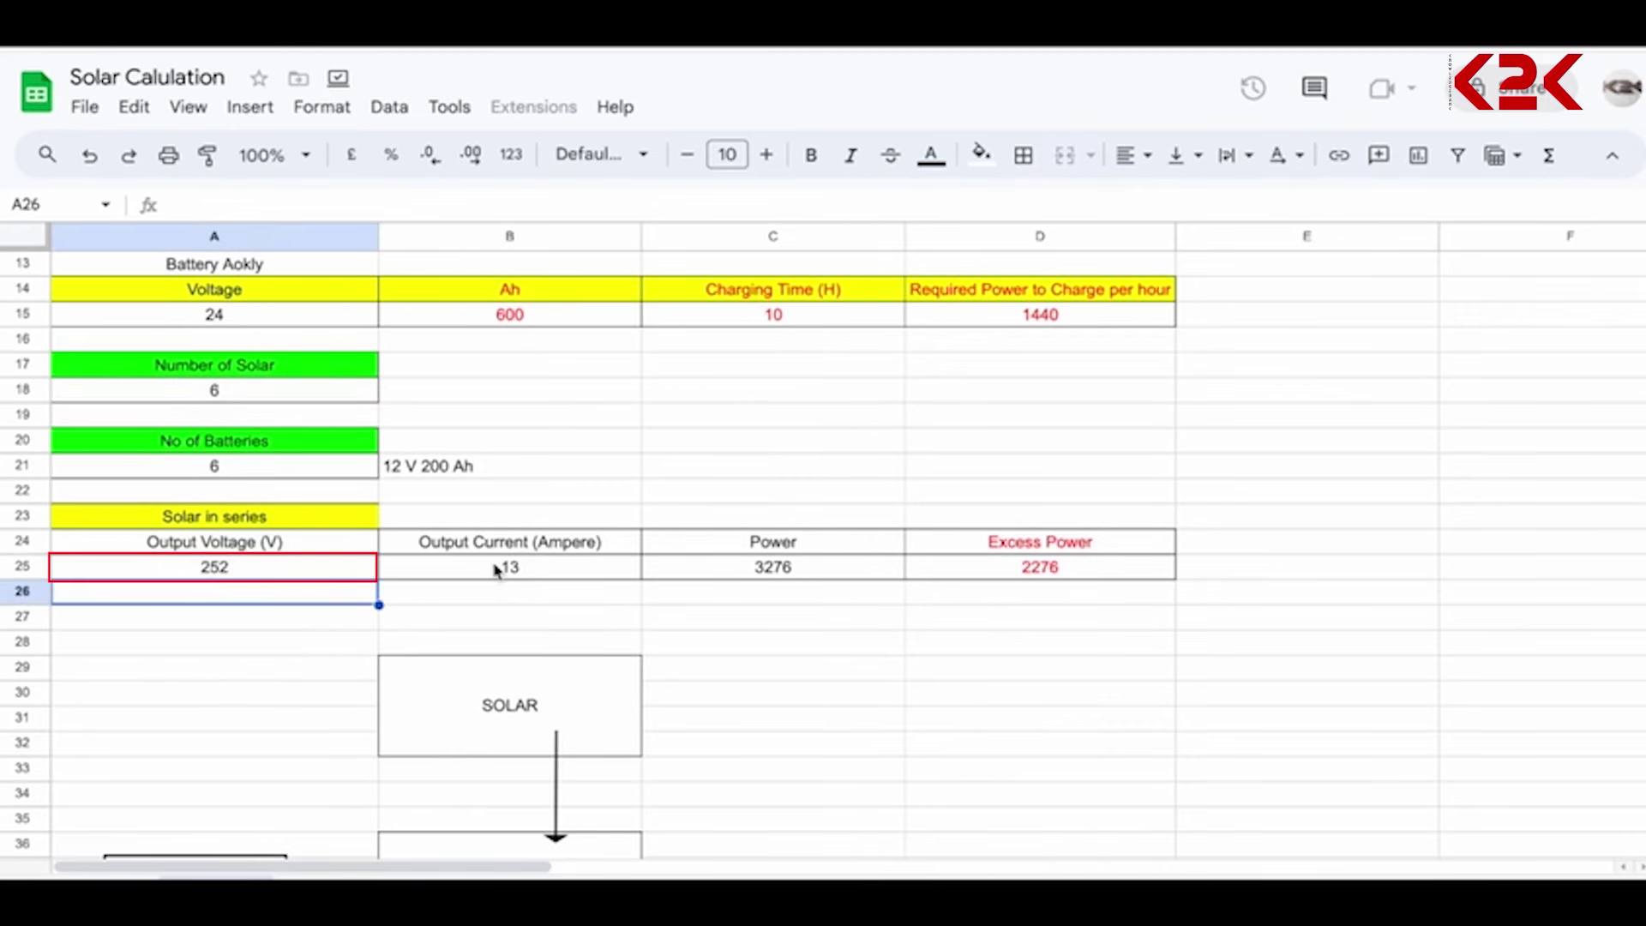
# - Compare the series output voltage in A25 with the inverter's voltage range in B5
pyautogui.click(294, 578)
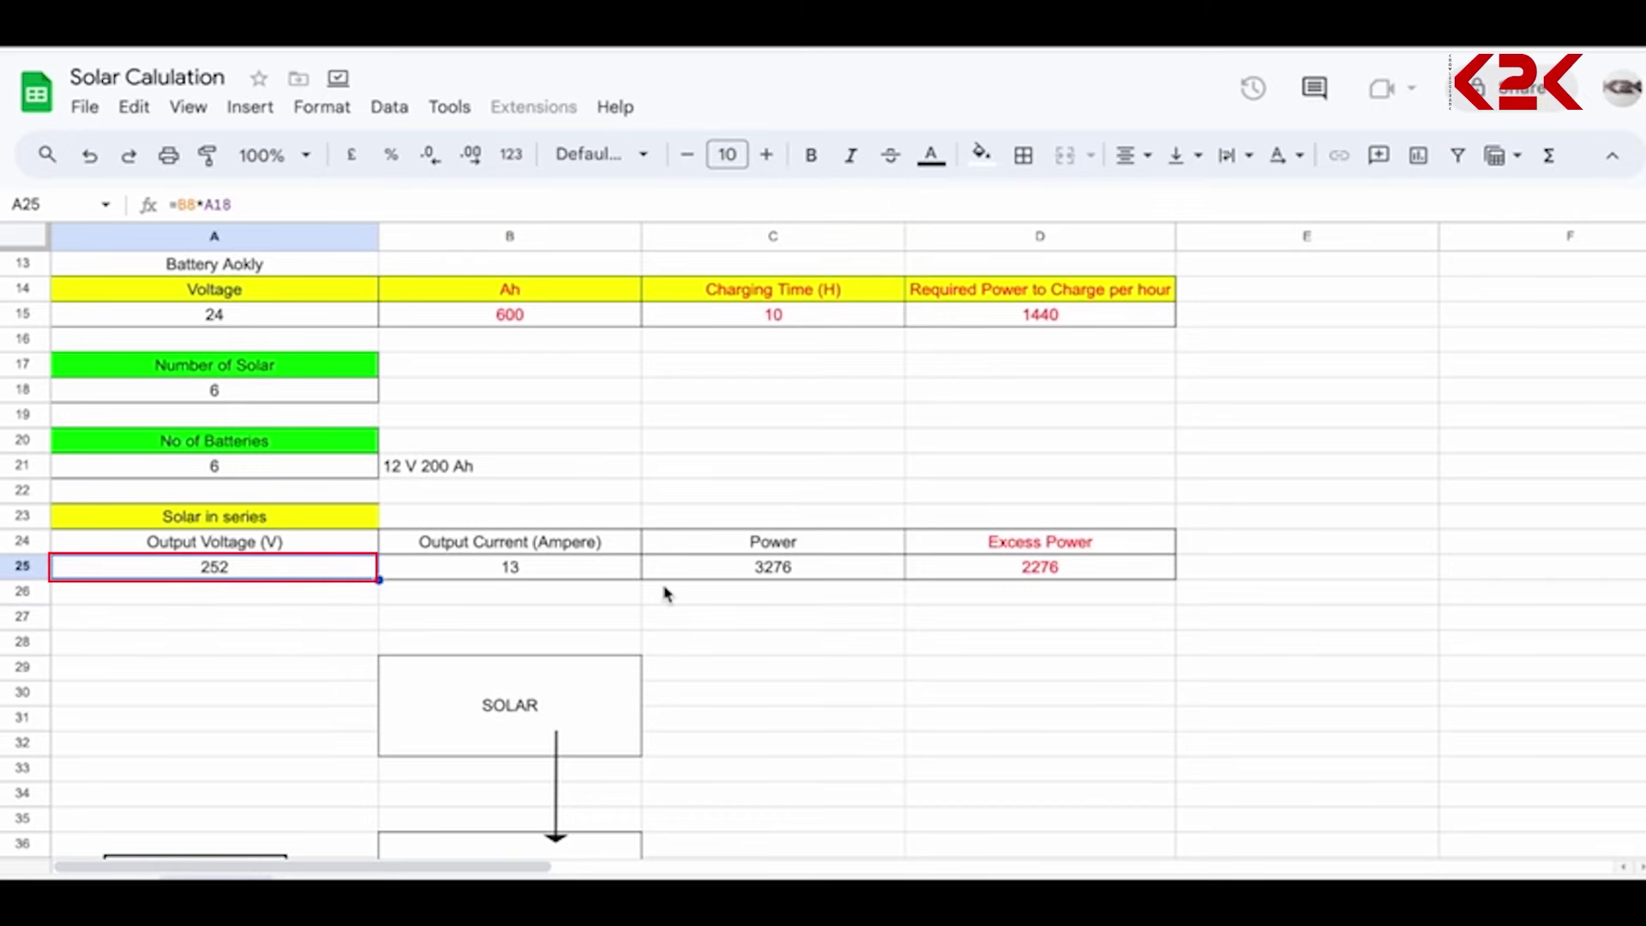
pyautogui.scroll(5, 1047, 569)
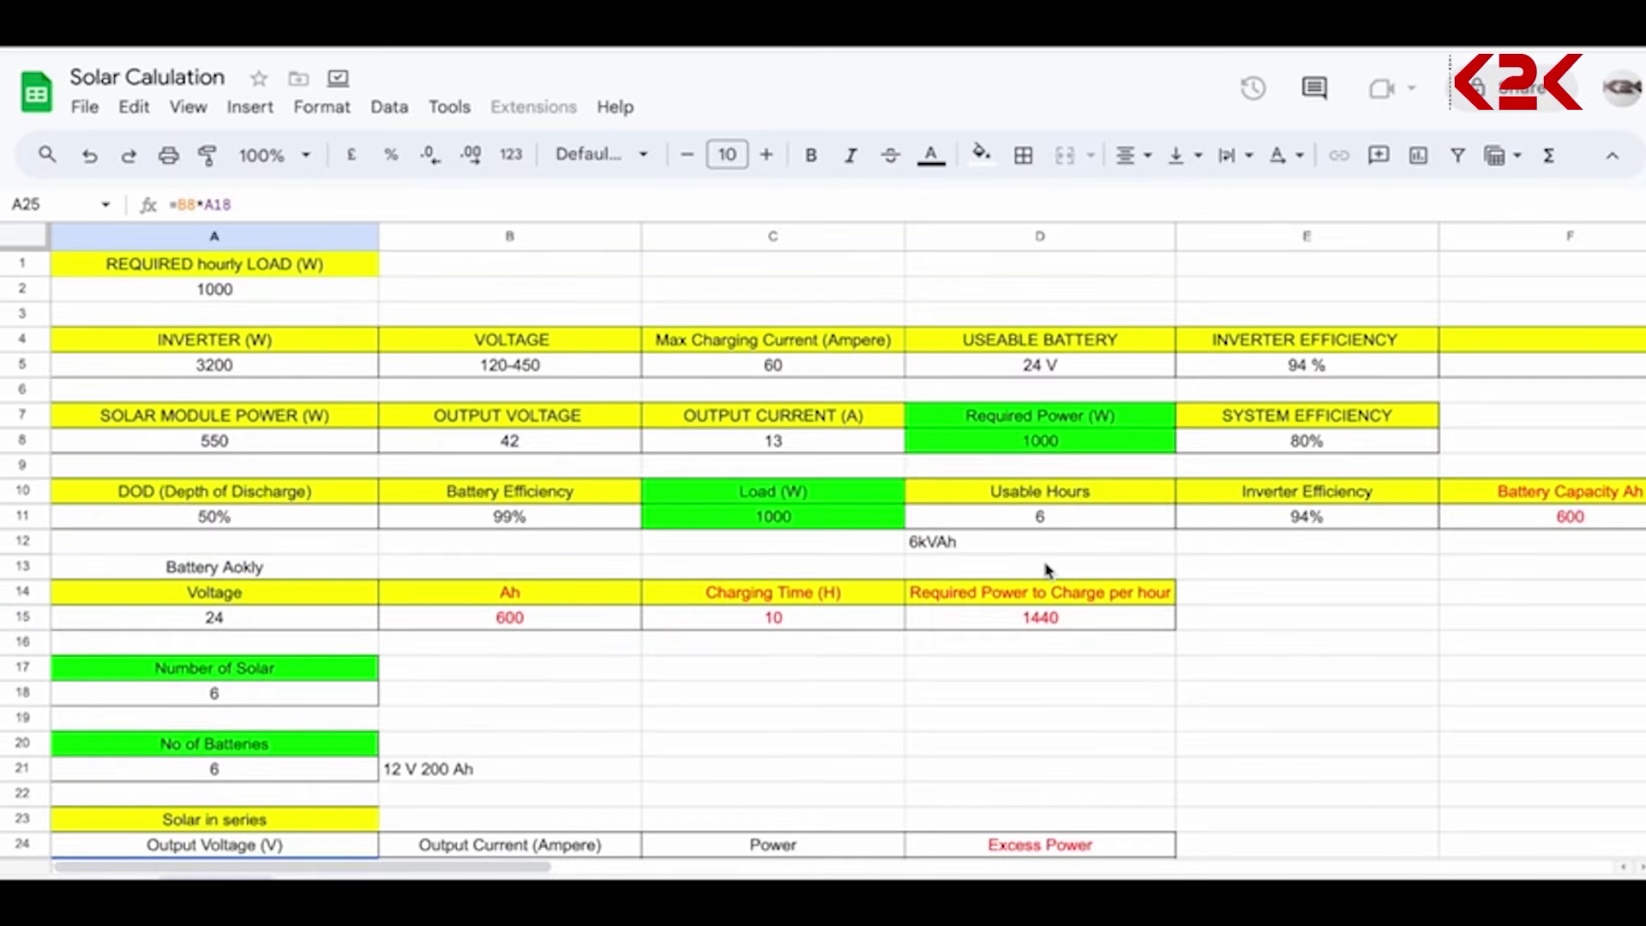
pyautogui.click(498, 375)
pyautogui.scroll(-5, 588, 499)
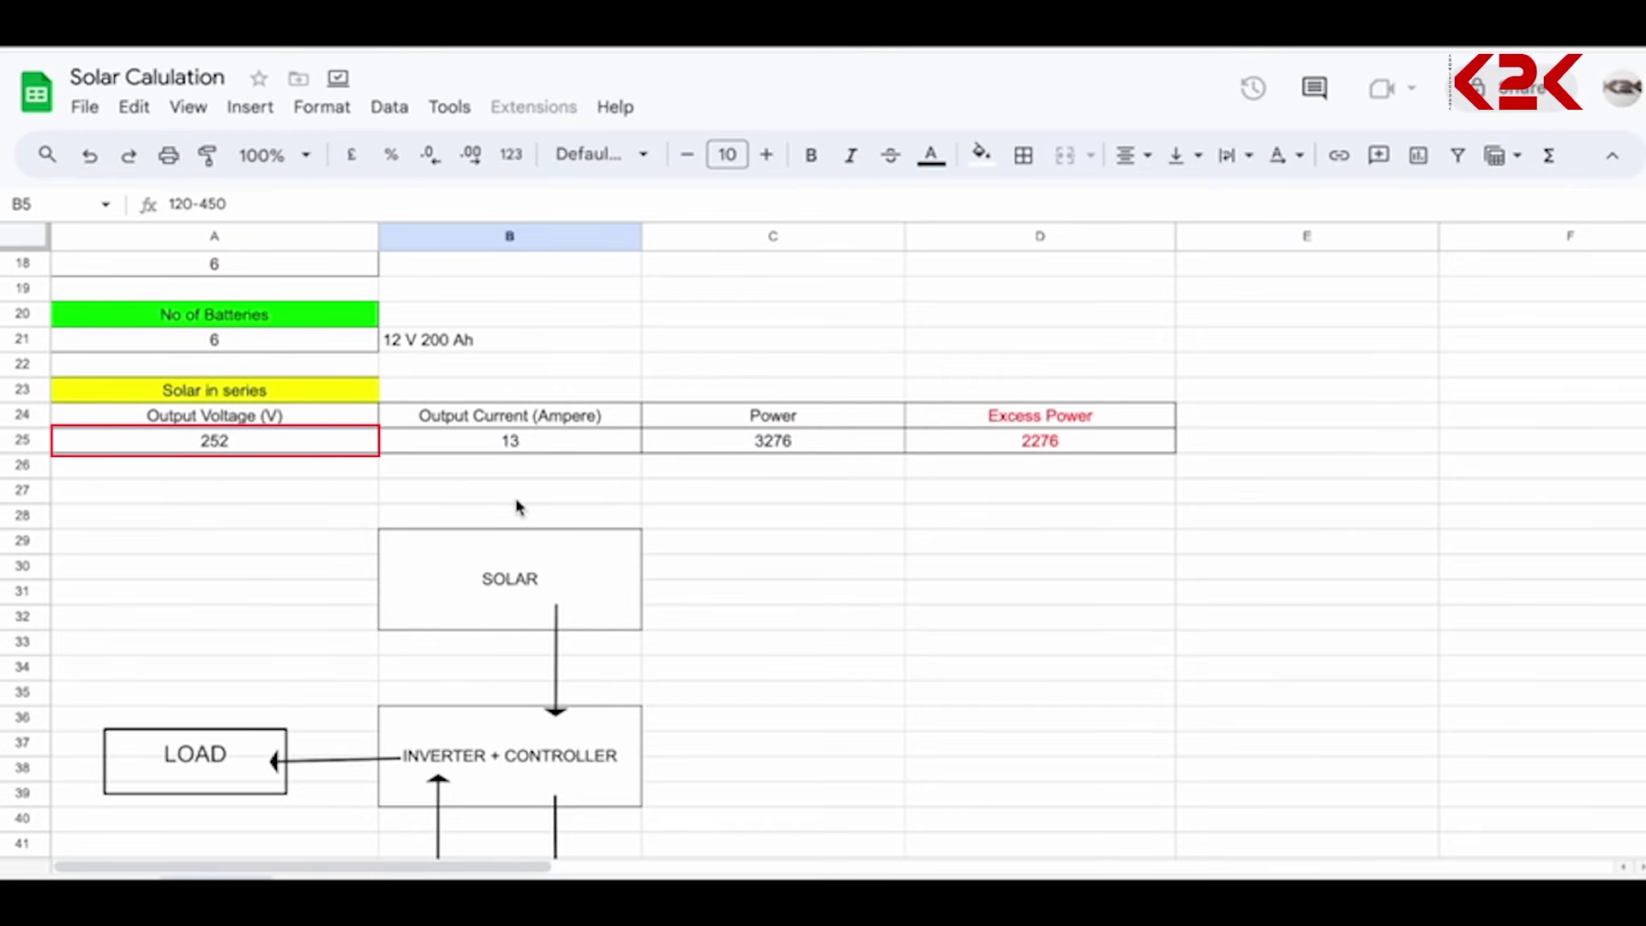
# - Examine how the series Power in C25 derives from the output voltage in A25 and the output current in B25
pyautogui.click(542, 446)
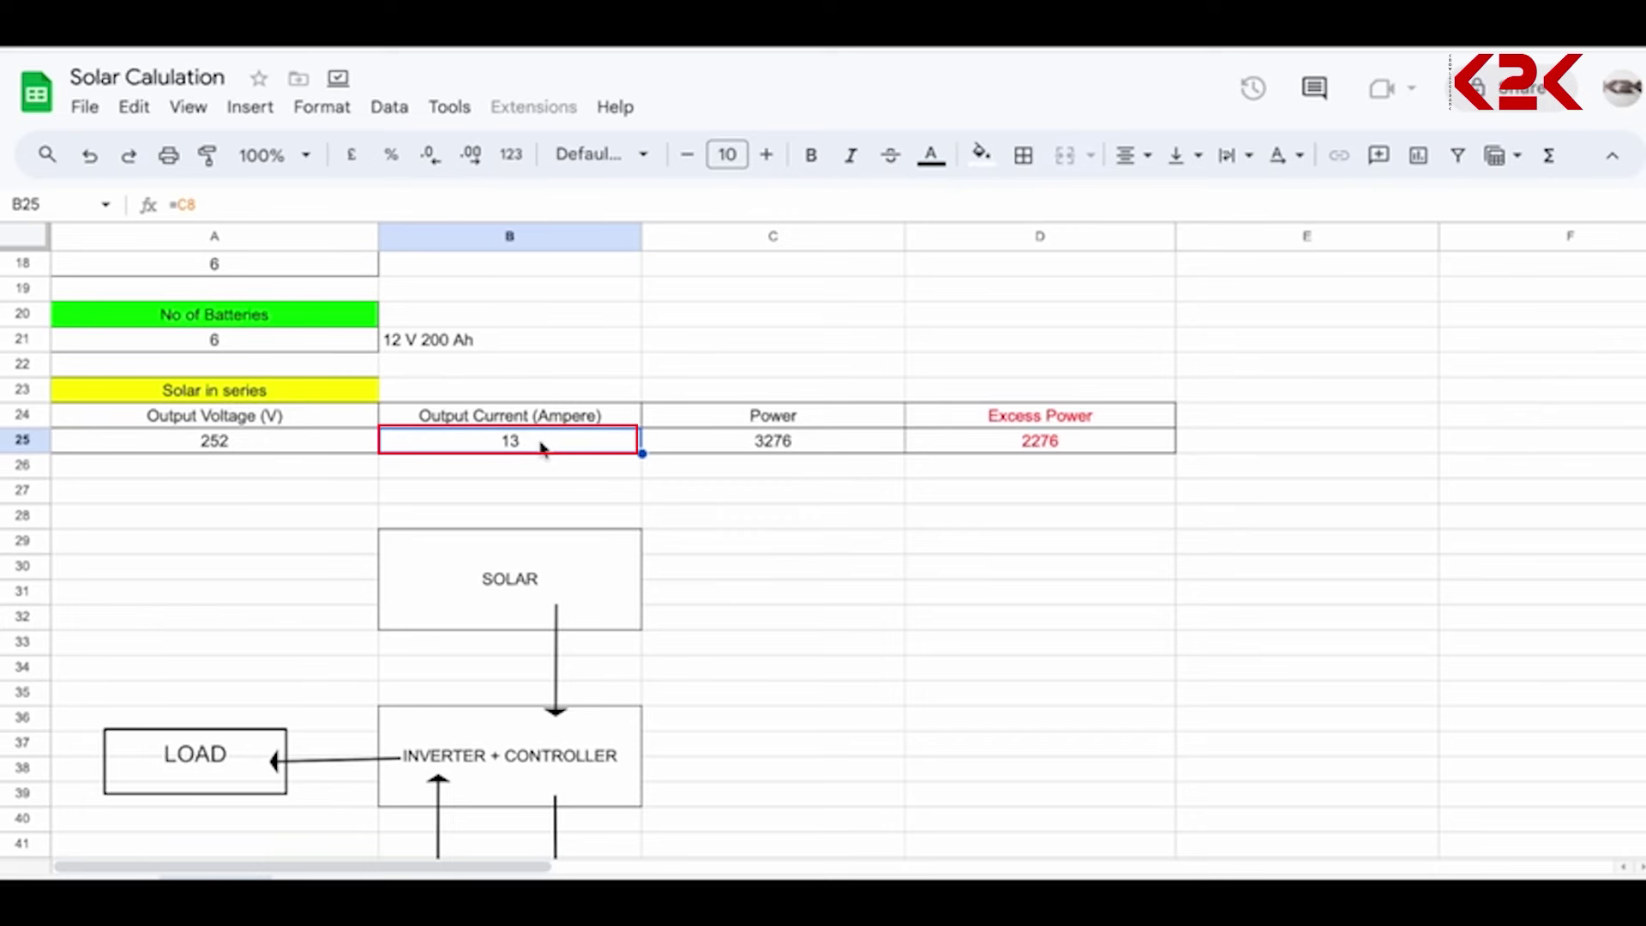
pyautogui.click(754, 417)
pyautogui.click(760, 443)
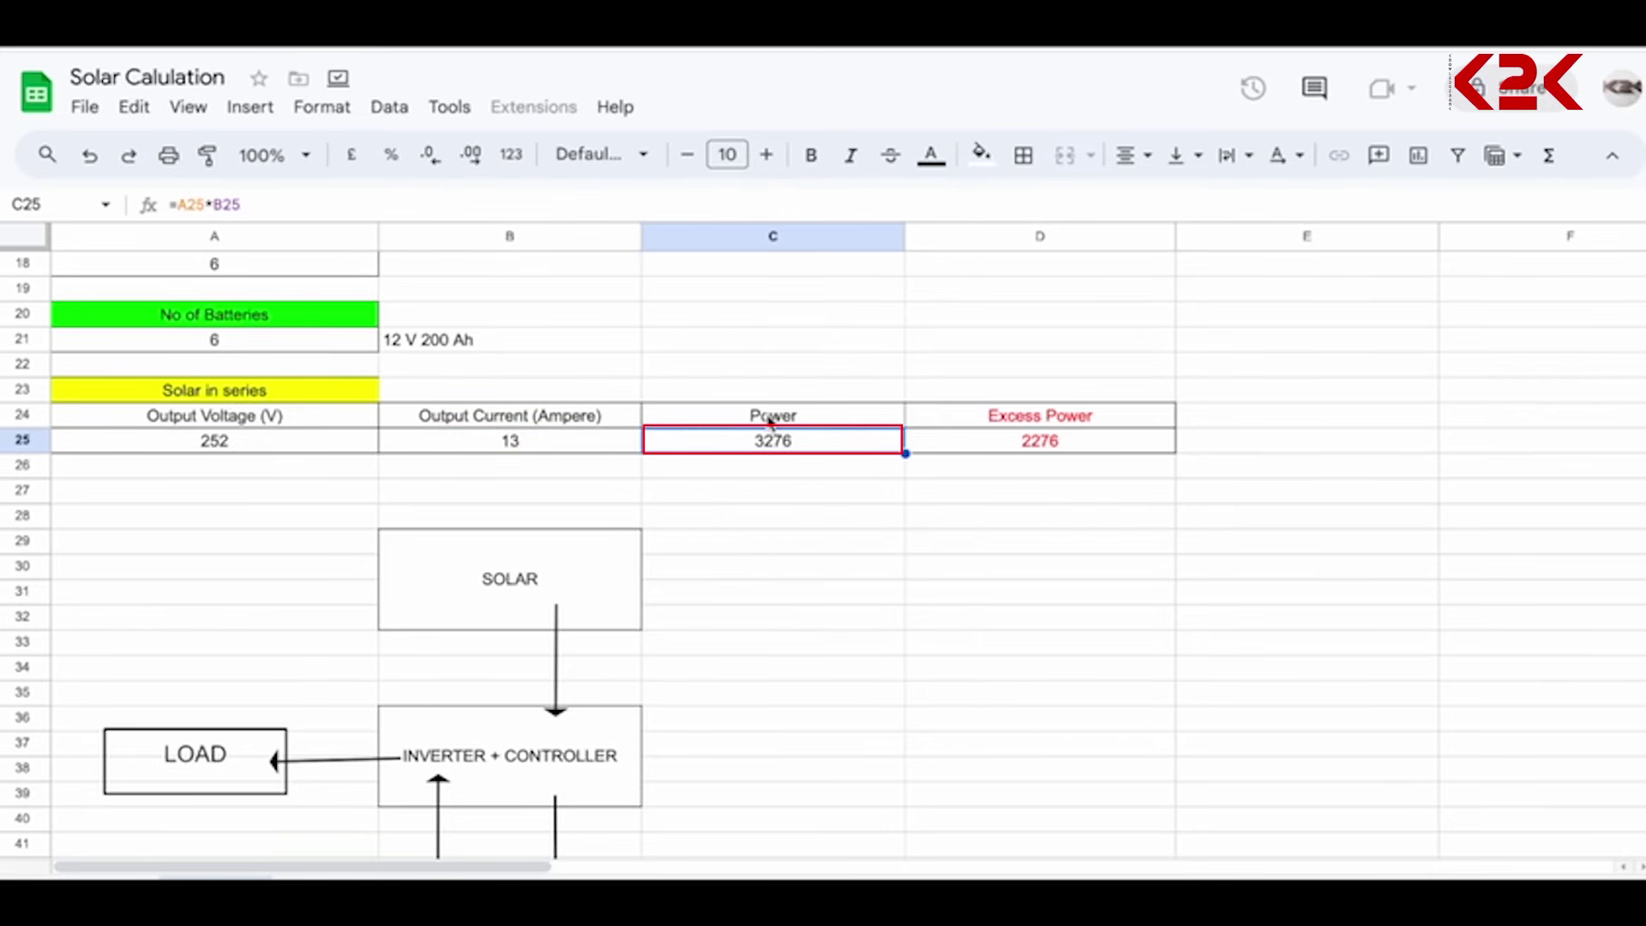
pyautogui.click(196, 445)
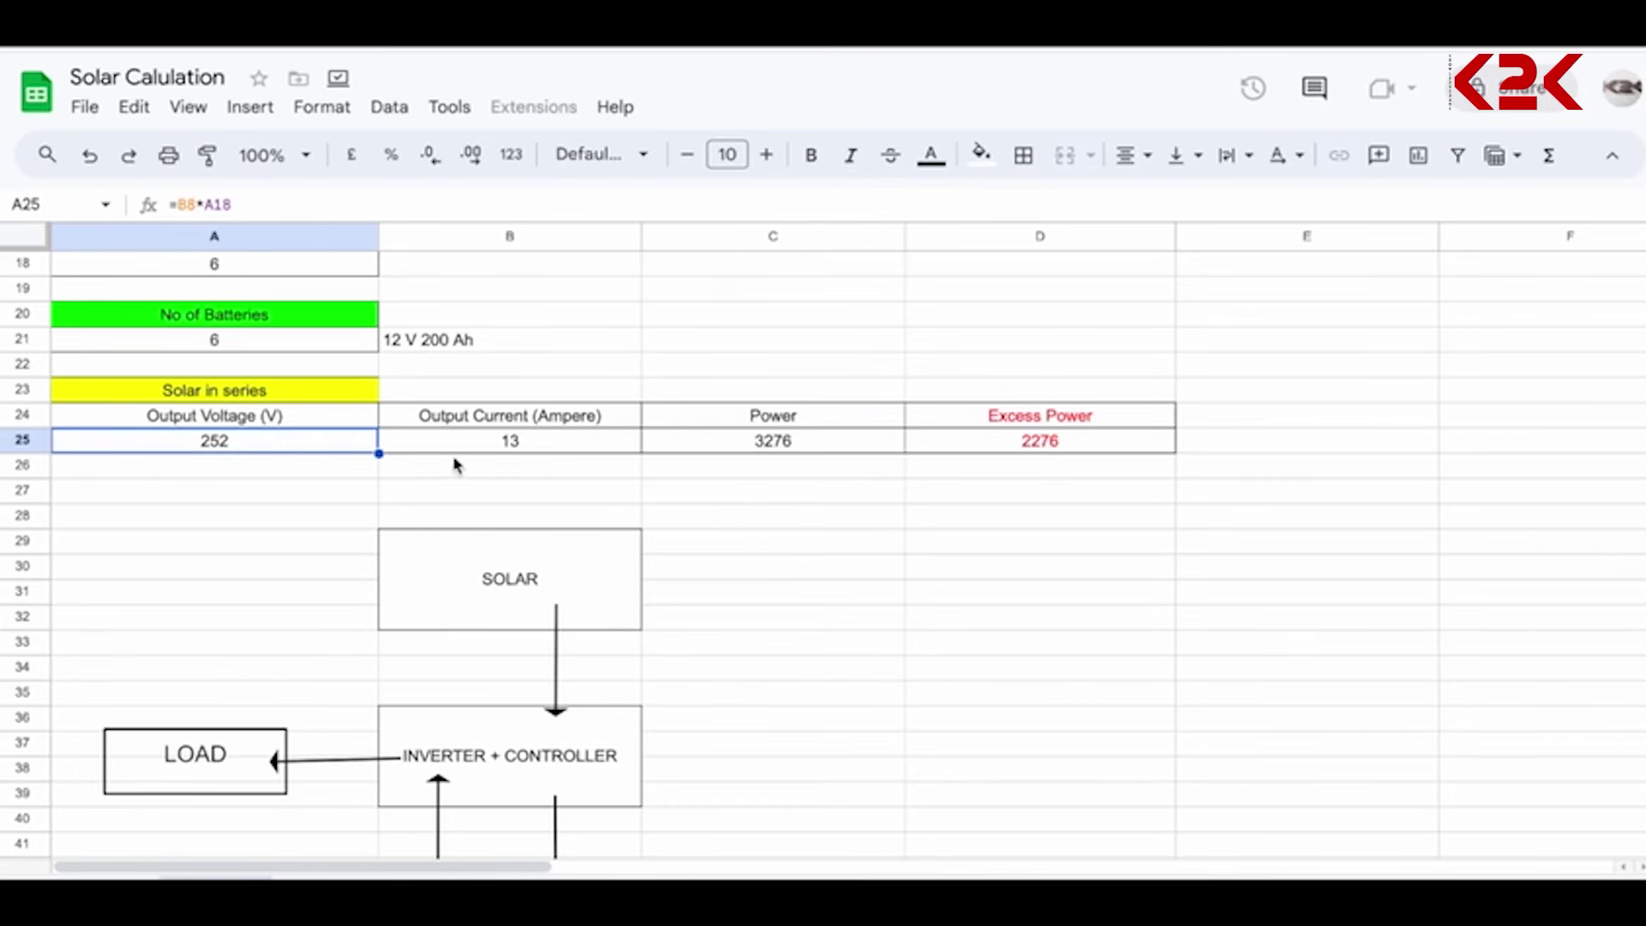
pyautogui.click(506, 442)
pyautogui.doubleClick(753, 453)
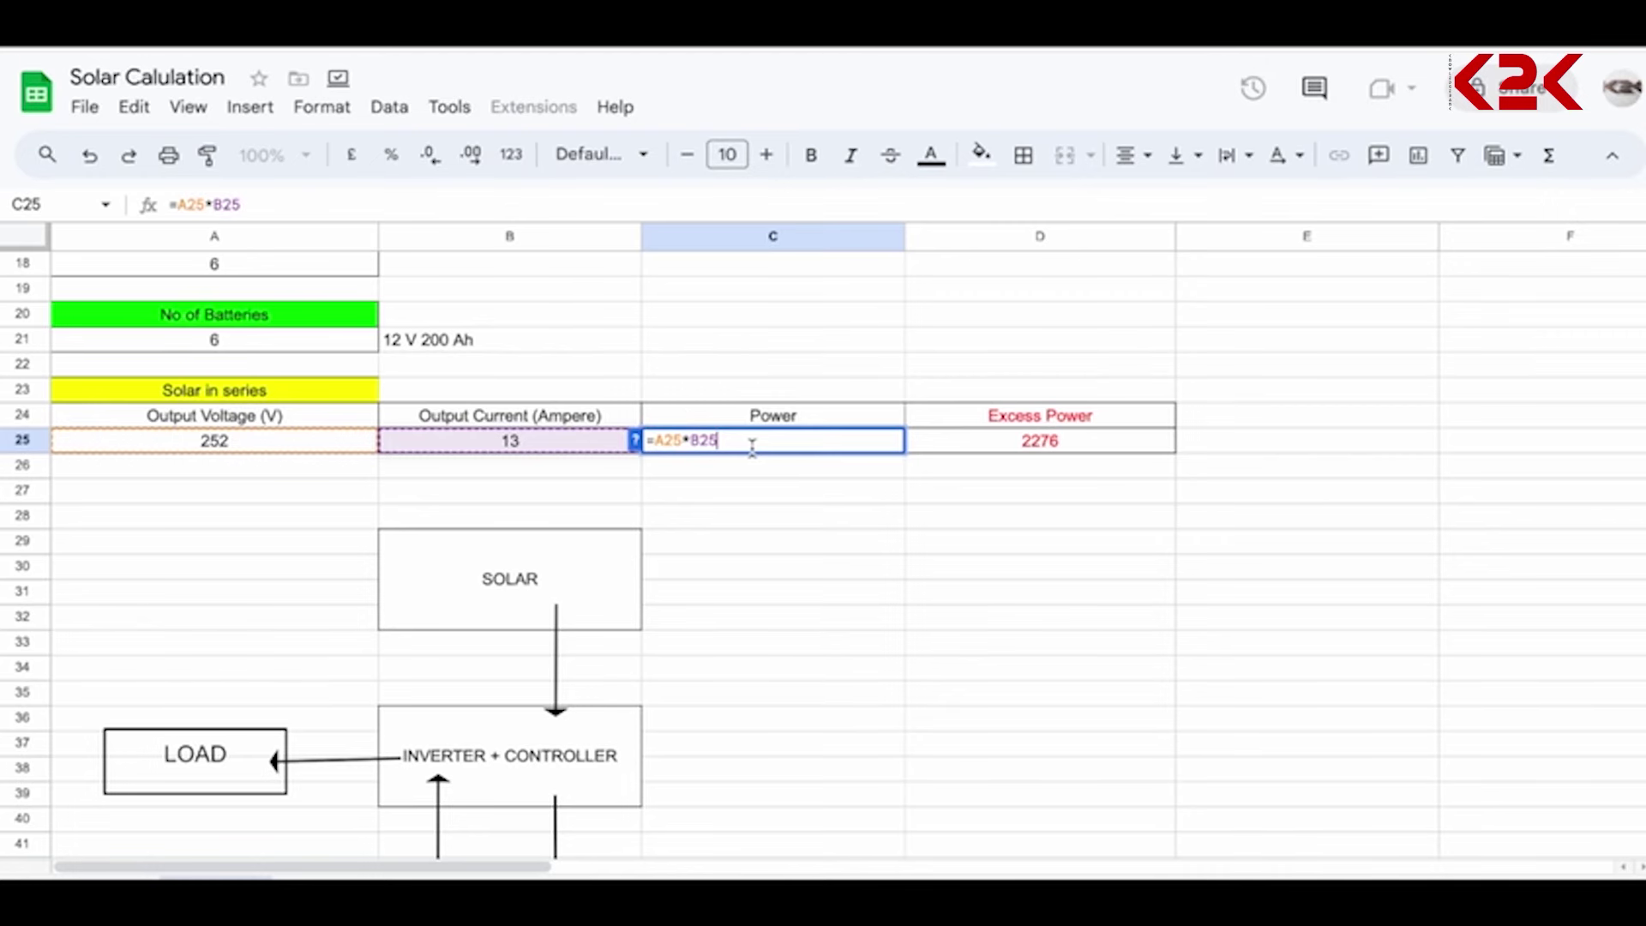
pyautogui.press('Return')
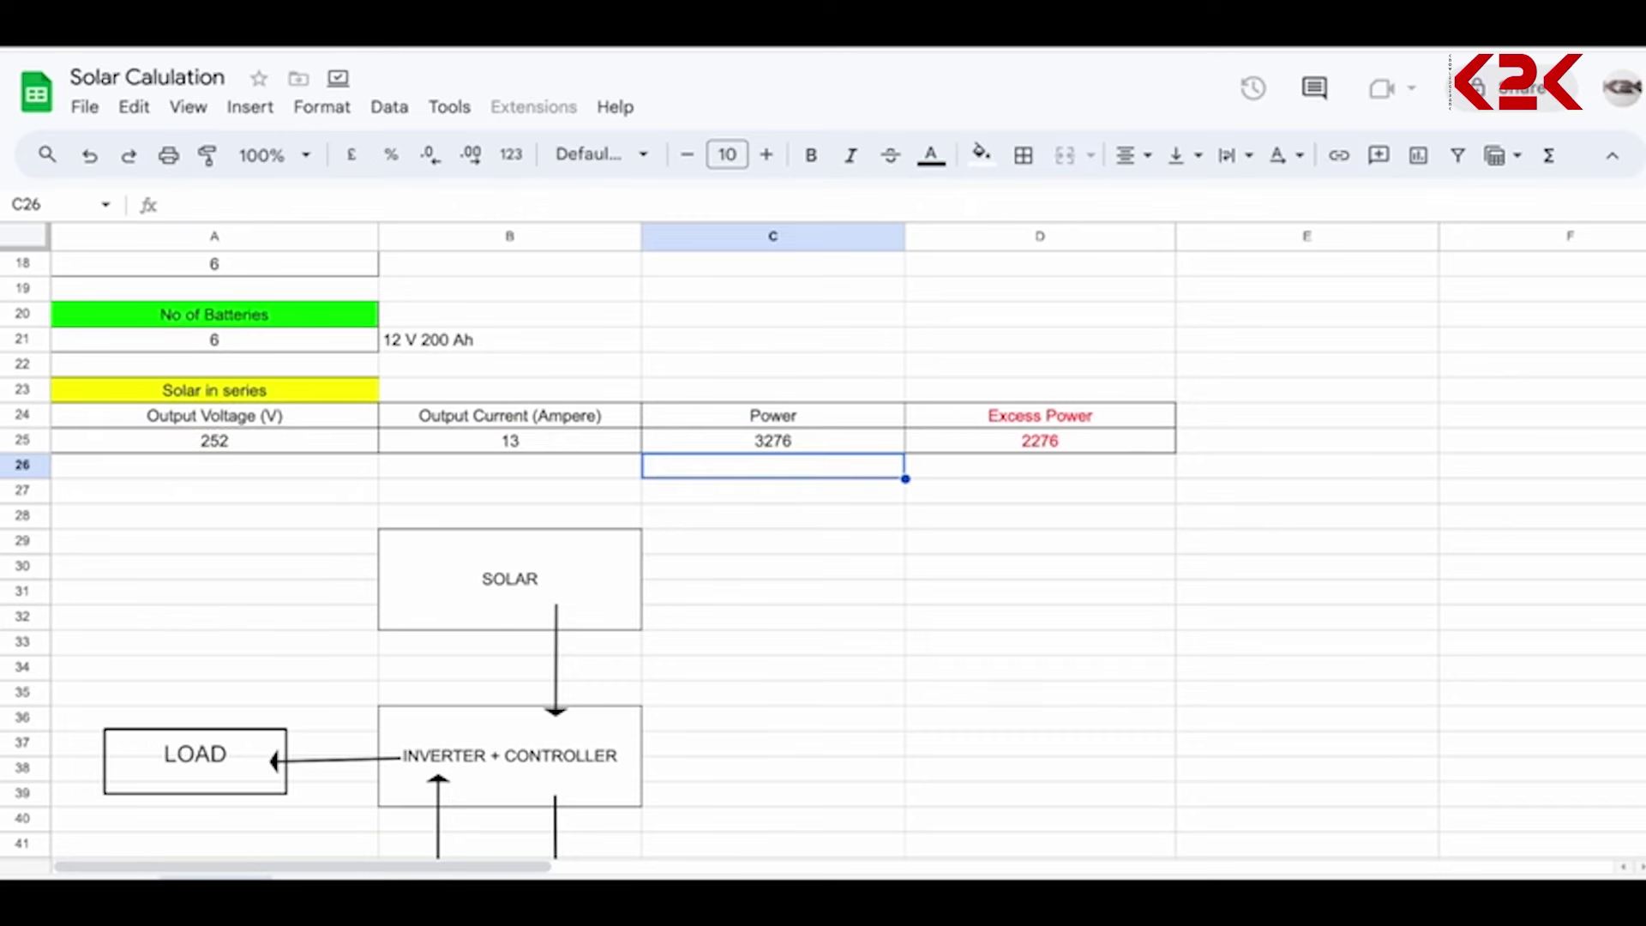
# - Inspect the Excess Power formula in D25
pyautogui.doubleClick(990, 441)
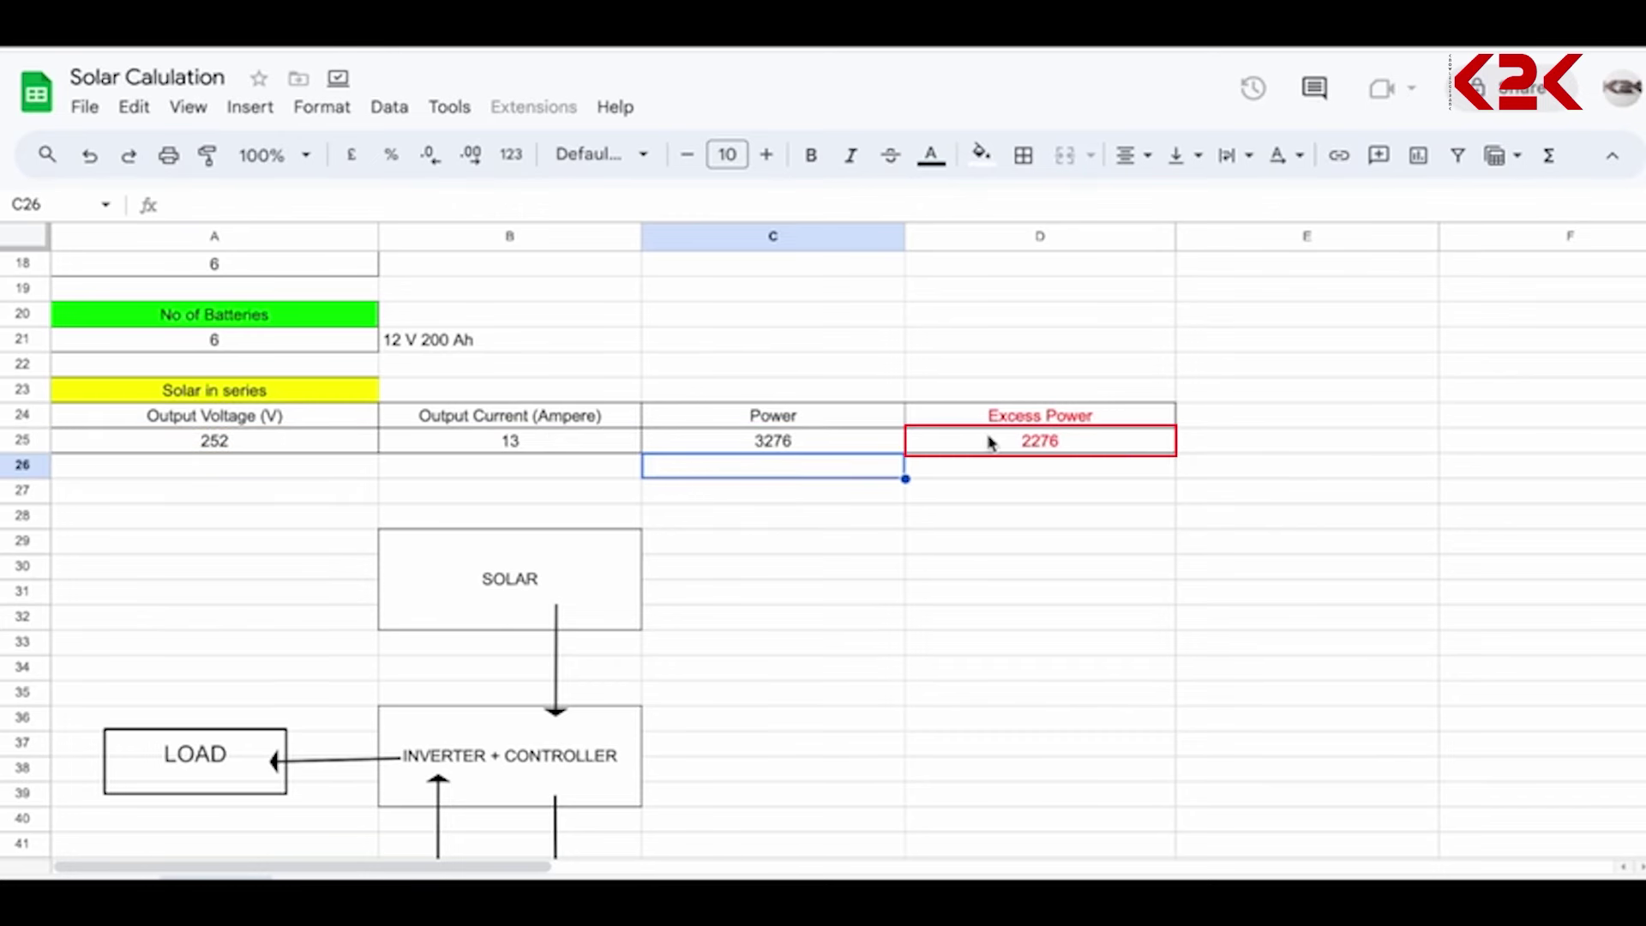